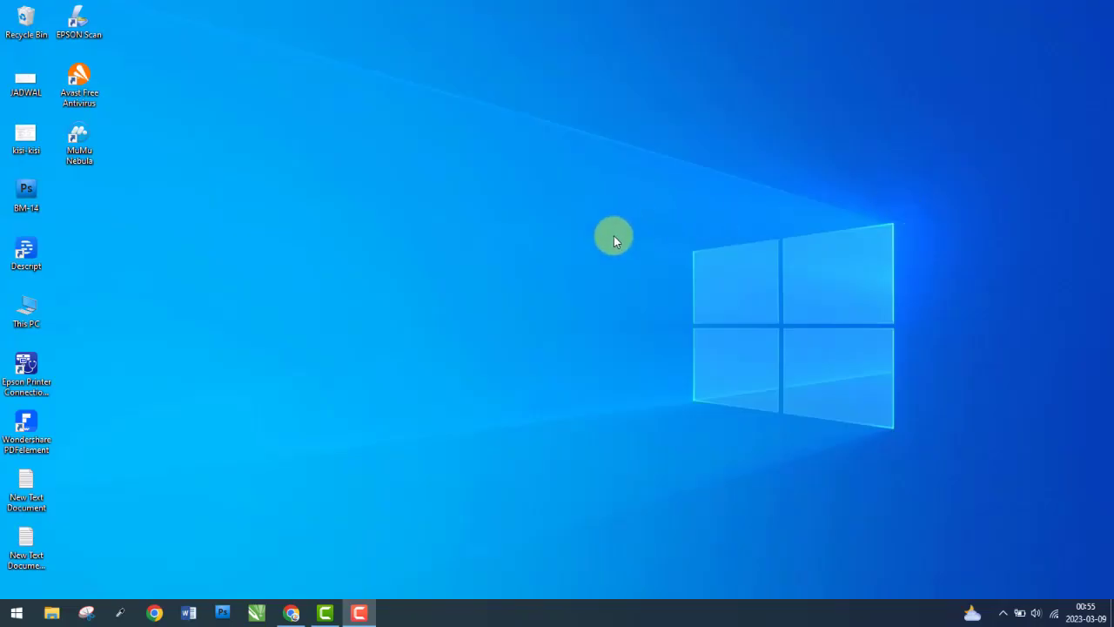
# - Refresh the desktop twice and lower the screen brightness
pyautogui.rightClick(450, 197)
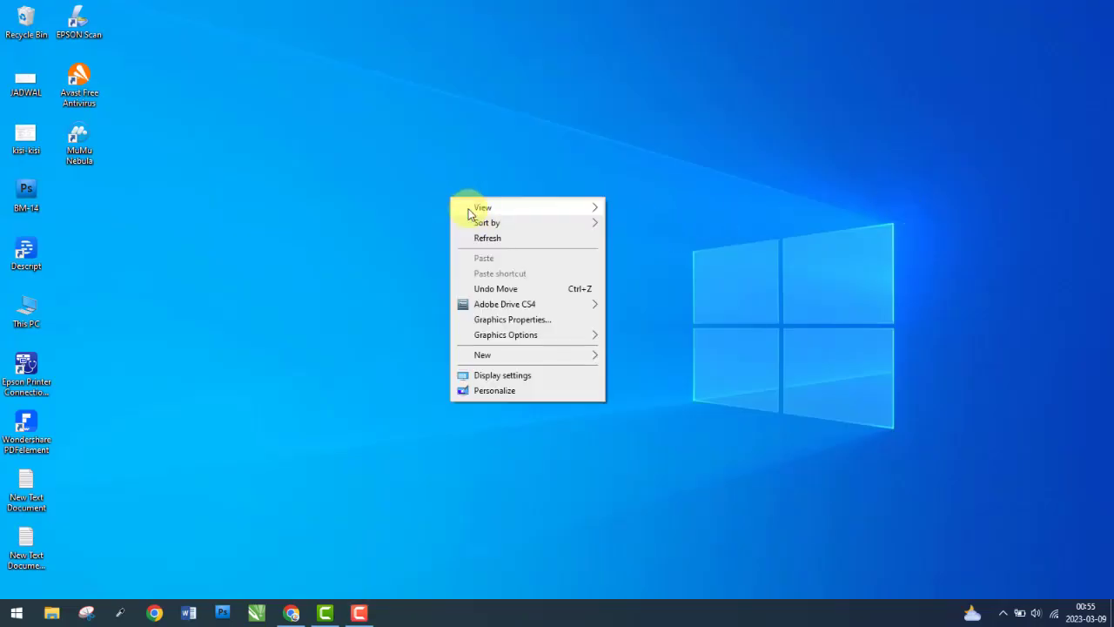
pyautogui.click(496, 240)
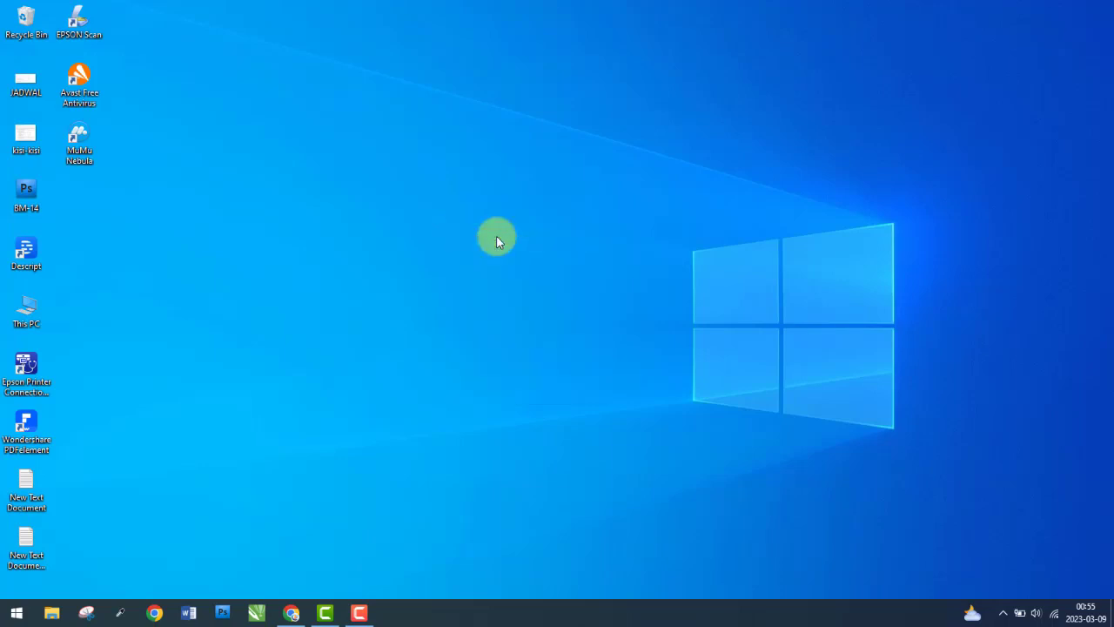
pyautogui.press('XF86MonBrightnessDown')
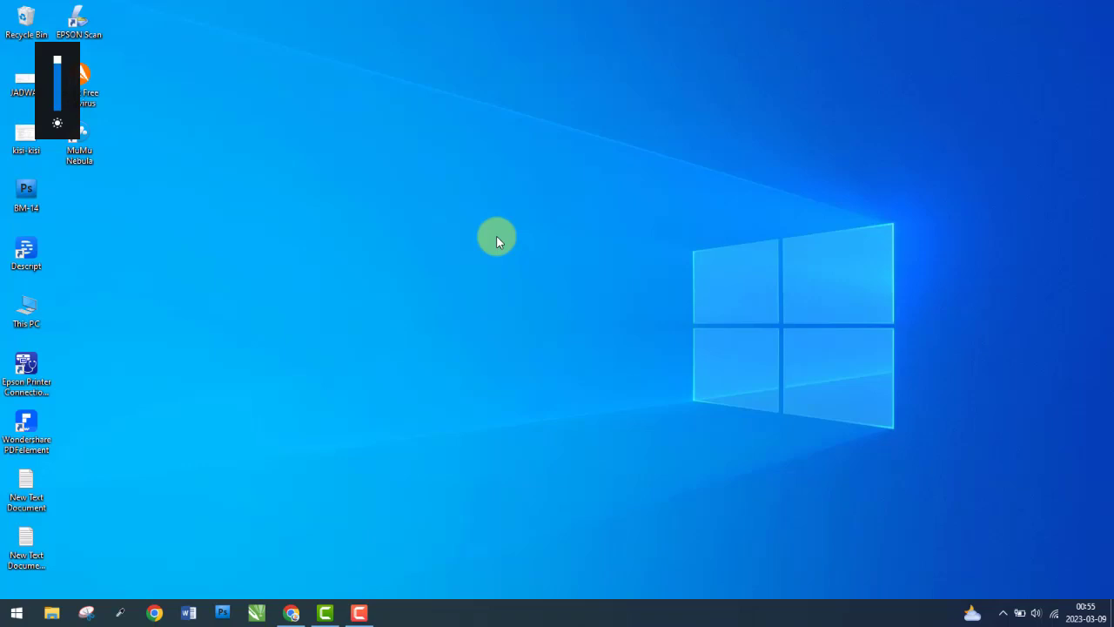
pyautogui.rightClick(502, 238)
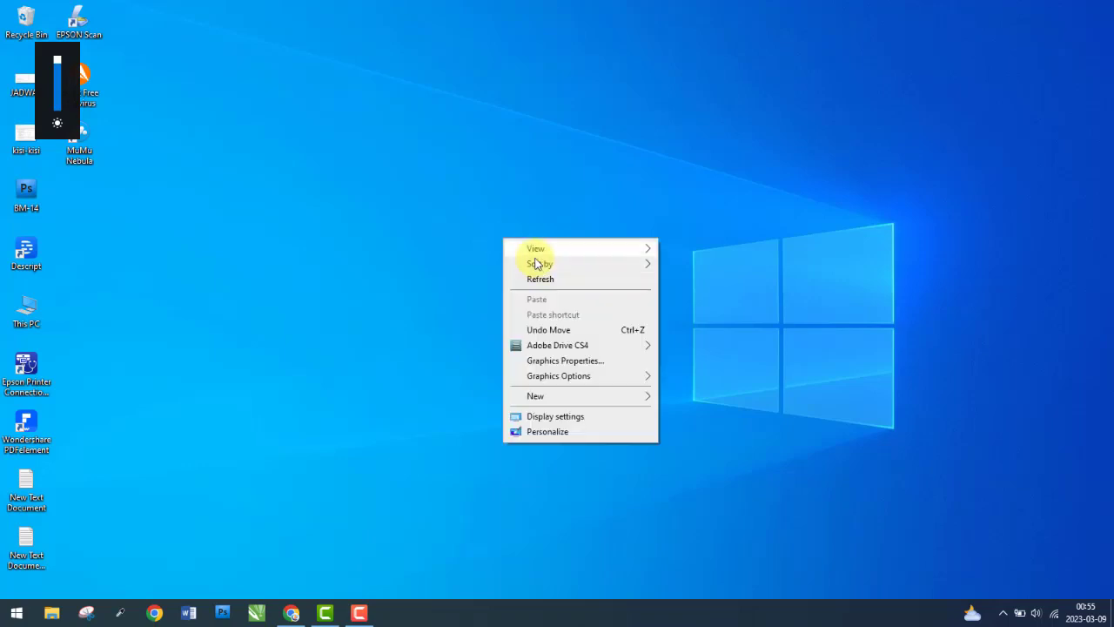
pyautogui.click(548, 279)
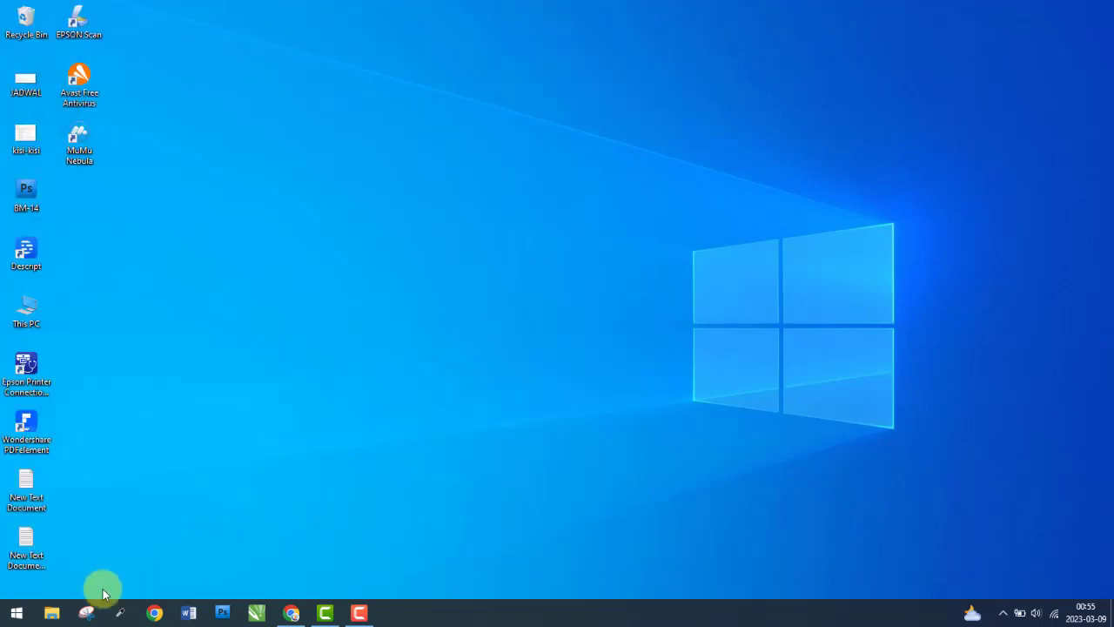
# - Open the Thumbnail folder on drive SSD (E:) in File Explorer
pyautogui.click(87, 612)
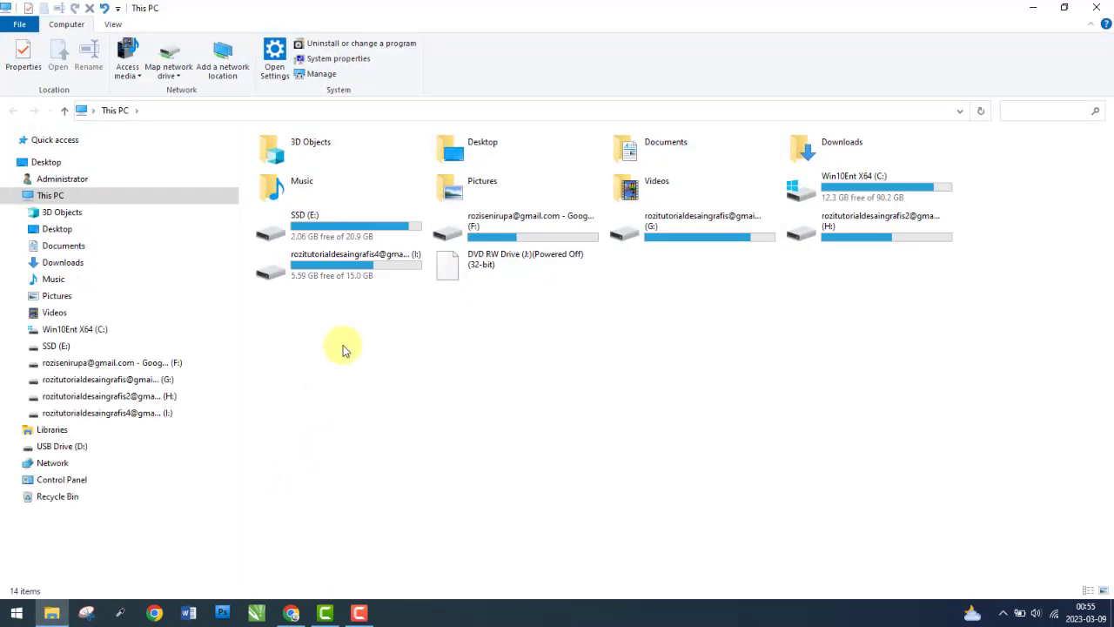
pyautogui.click(136, 352)
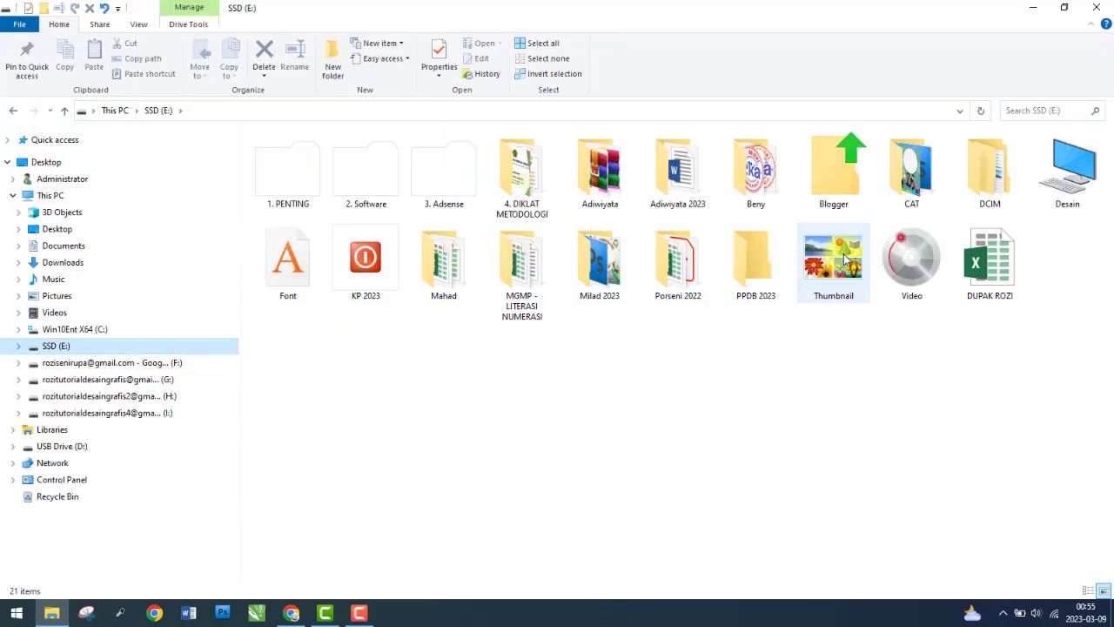
pyautogui.doubleClick(844, 257)
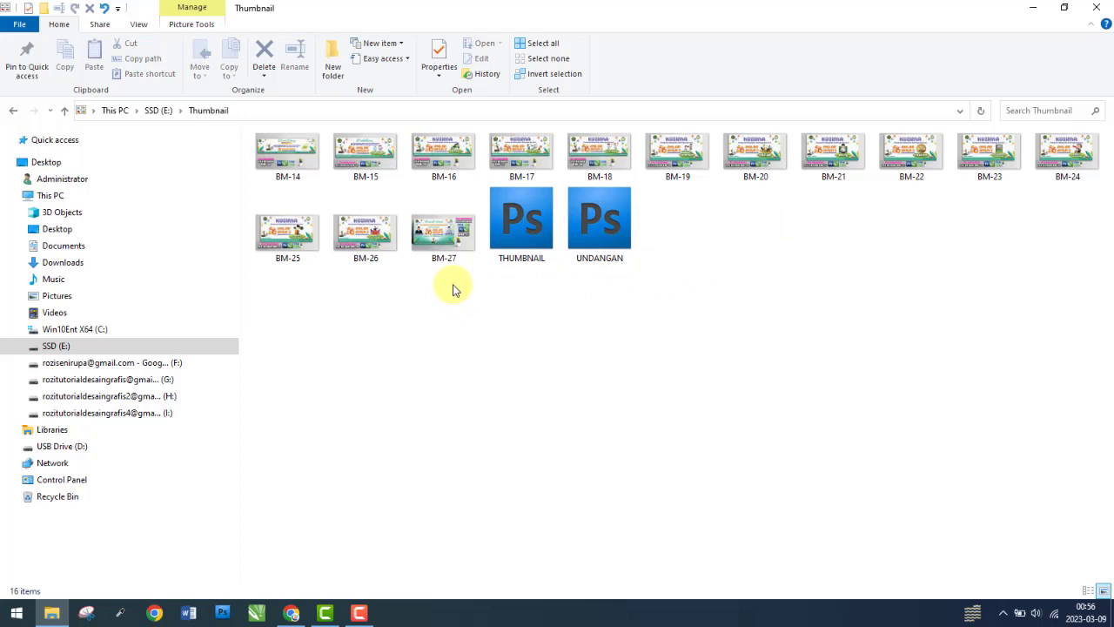
# - Select groups of banner previews BM-14 to BM-27, then clear the selection
pyautogui.moveTo(450, 300); pyautogui.dragTo(276, 155)
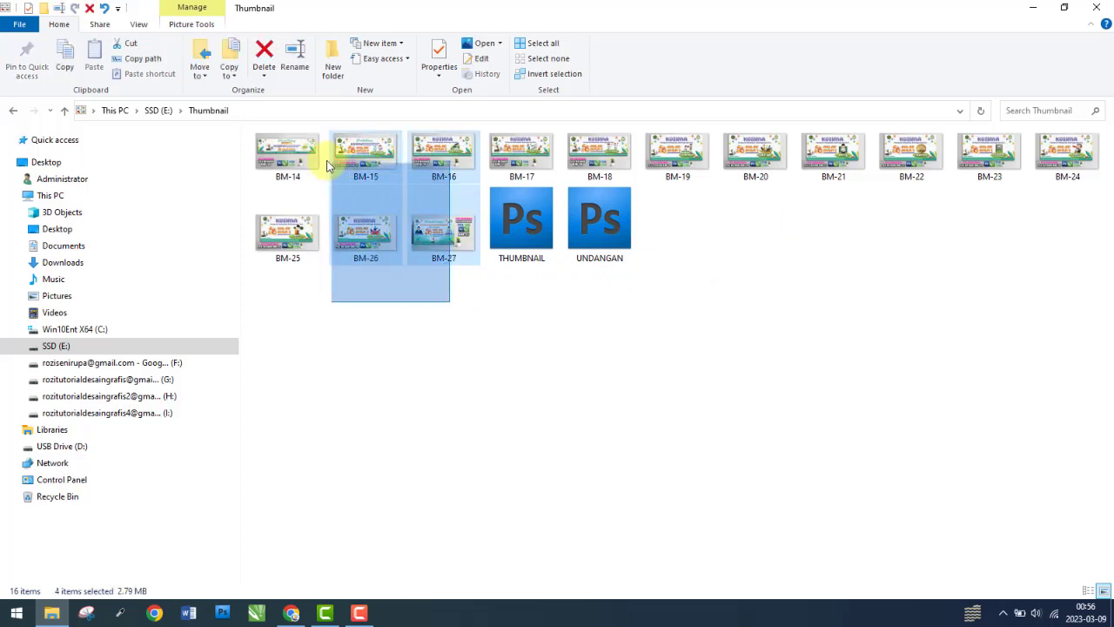
pyautogui.click(275, 155)
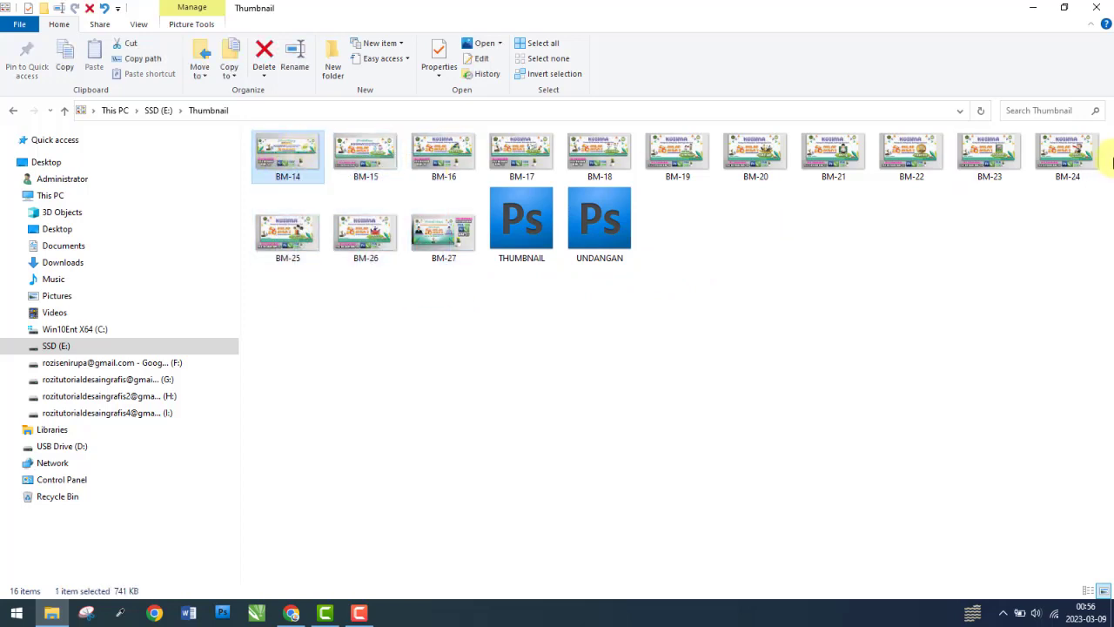
pyautogui.moveTo(1111, 155); pyautogui.dragTo(516, 155)
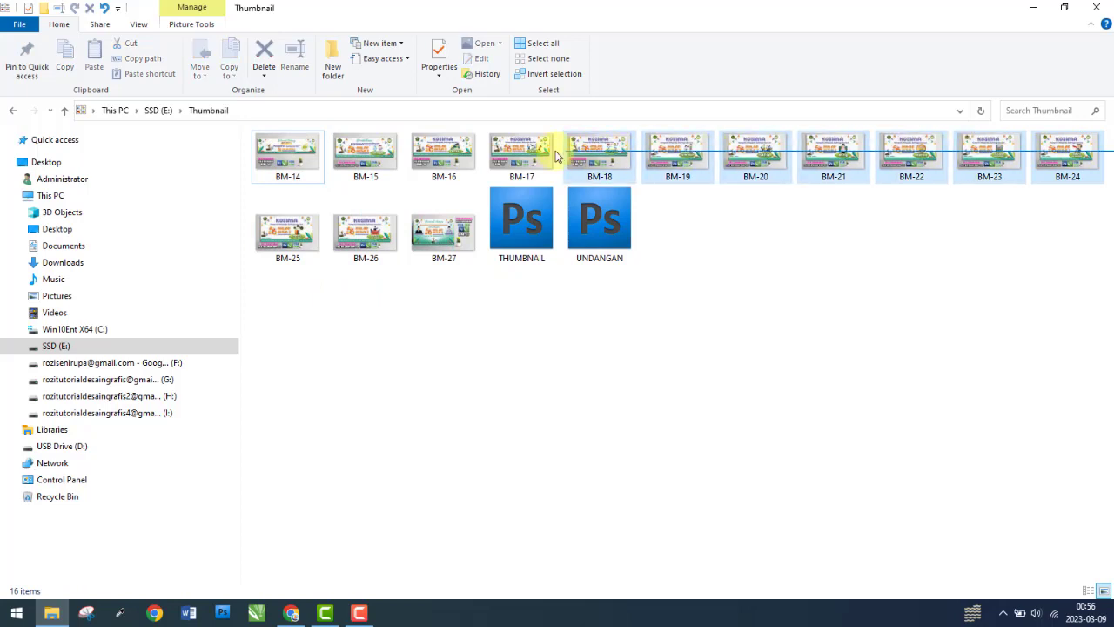
pyautogui.moveTo(516, 155); pyautogui.dragTo(1075, 153)
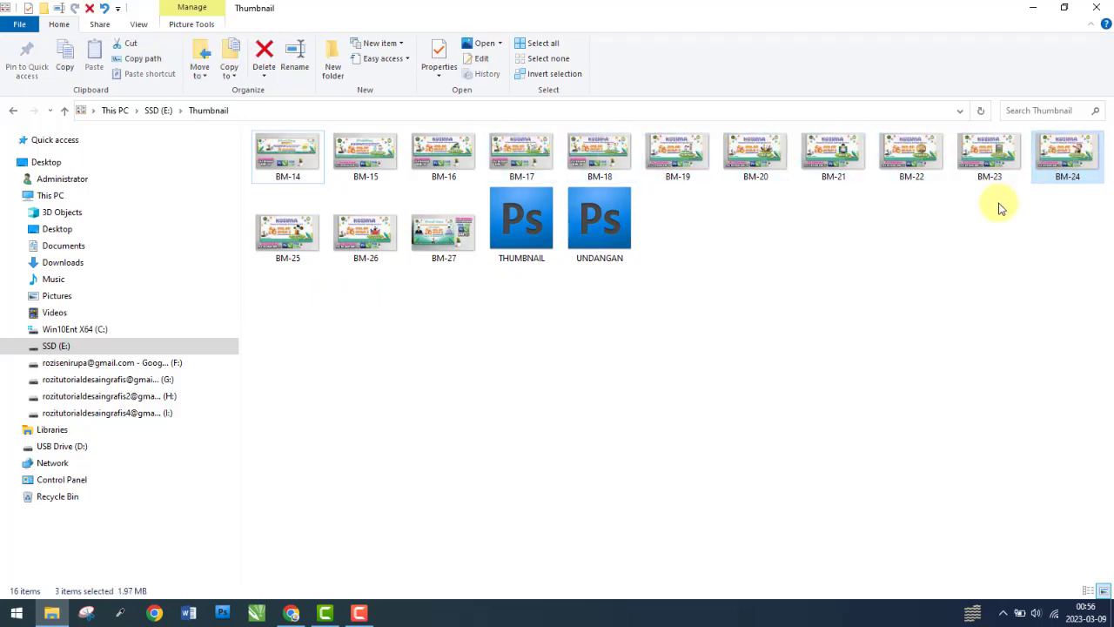
pyautogui.moveTo(1061, 205)
pyautogui.mouseDown()
pyautogui.moveTo(1112, 163)
pyautogui.moveTo(351, 162)
pyautogui.moveTo(287, 149)
pyautogui.moveTo(1111, 148)
pyautogui.mouseUp()
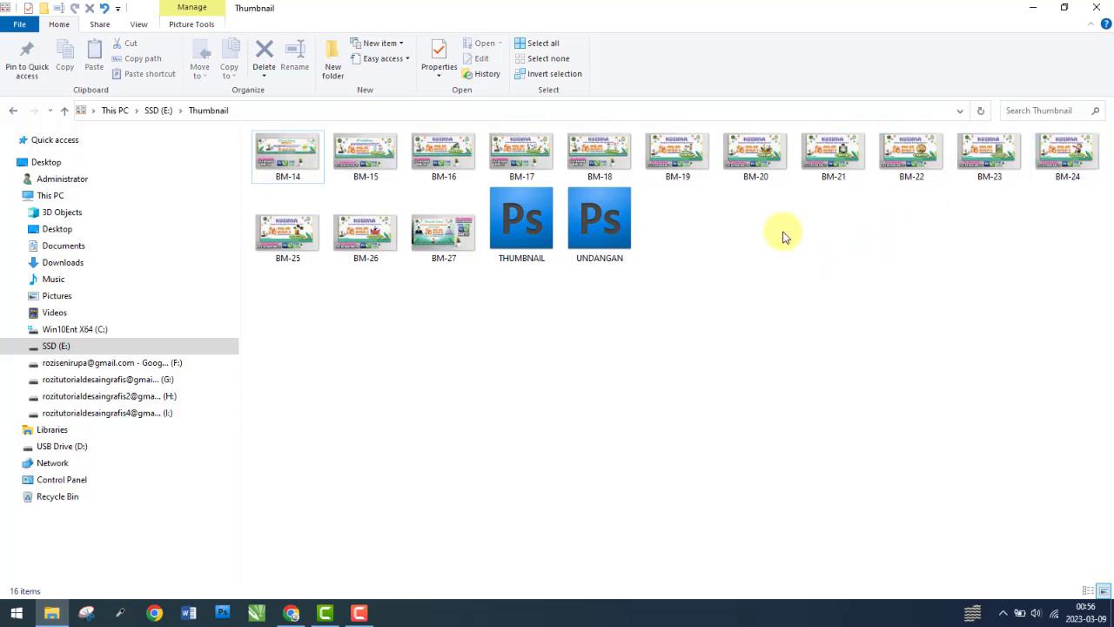
pyautogui.doubleClick(755, 153)
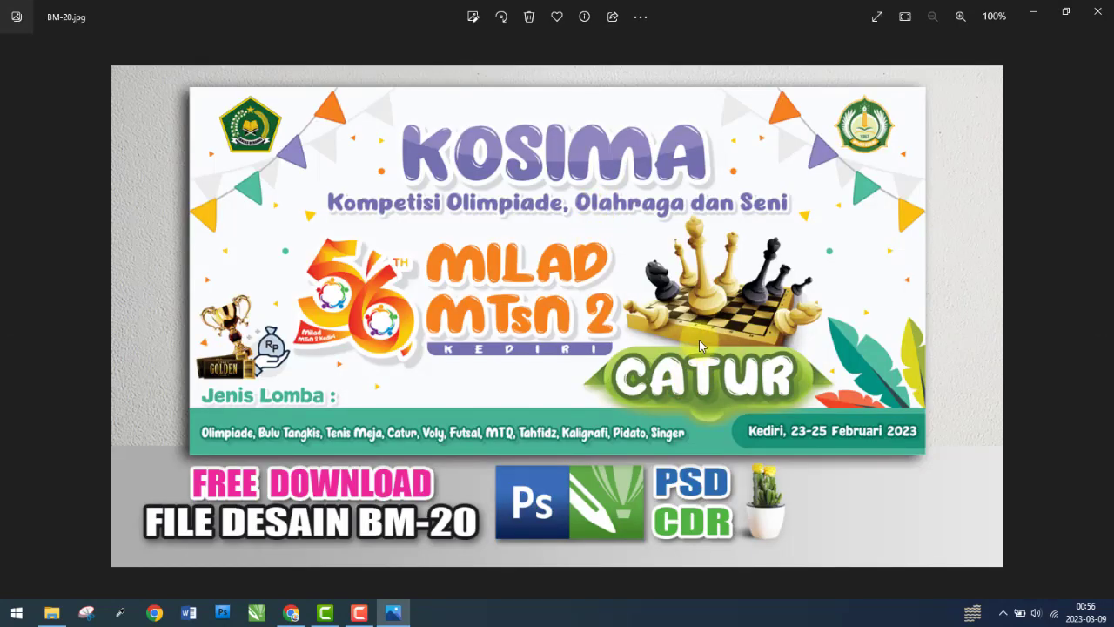
pyautogui.click(13, 320)
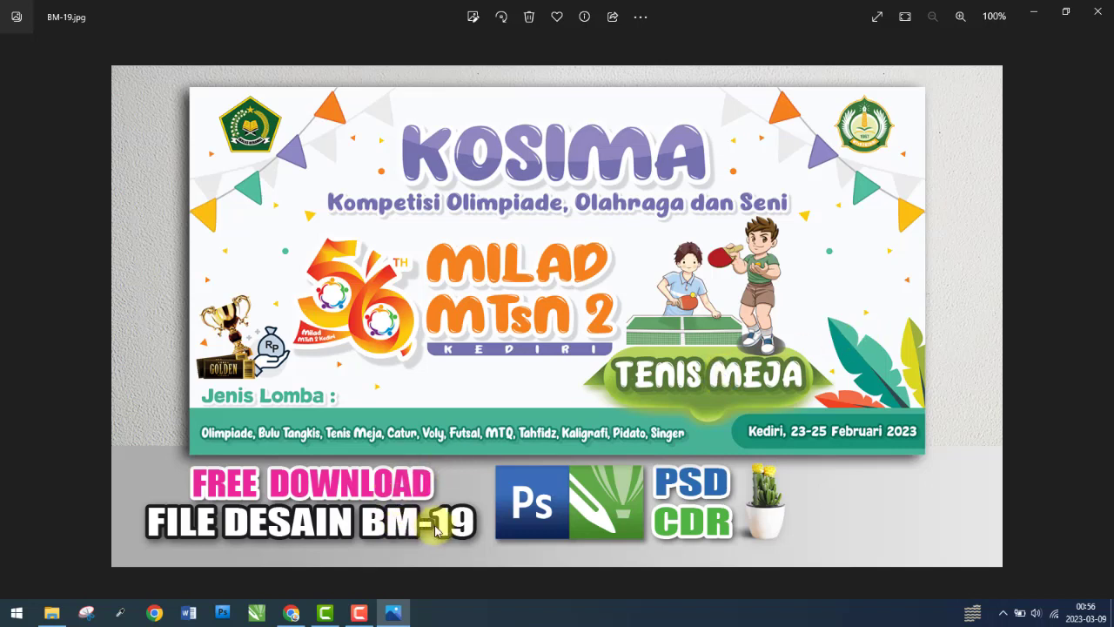
pyautogui.click(1097, 12)
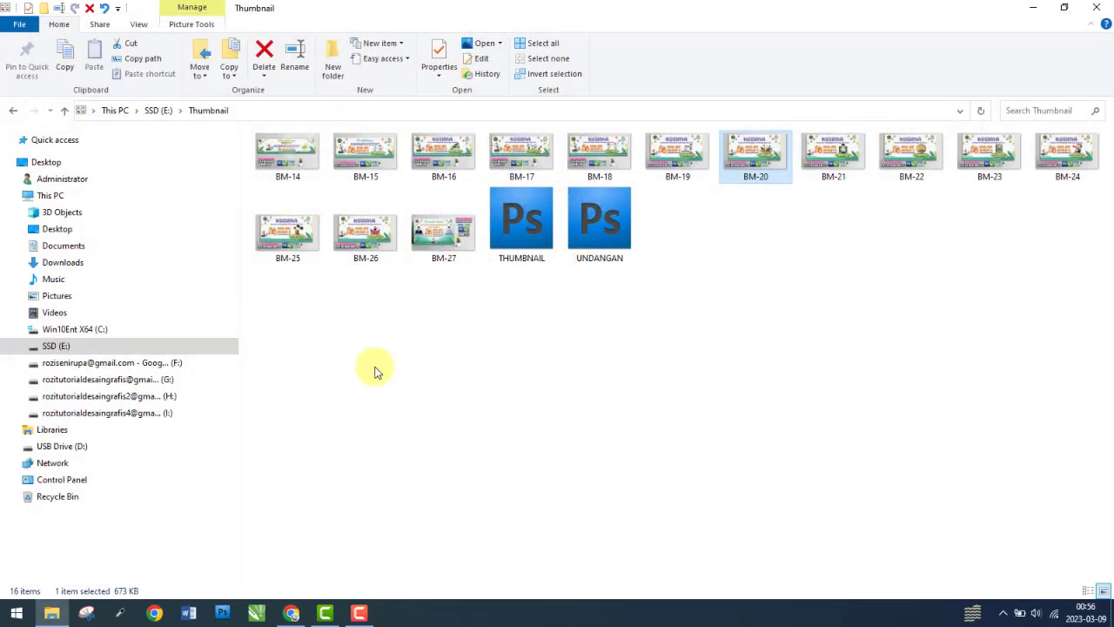
# - Browse to Desain > BM-20 > BM-20C and show its items as Large icons
pyautogui.click(166, 349)
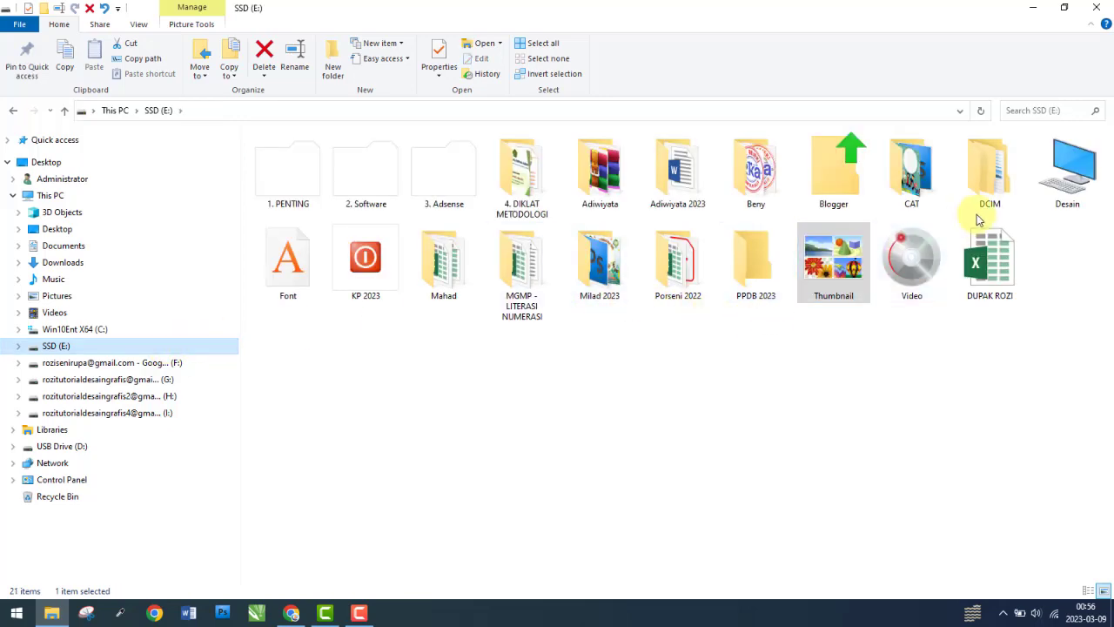
pyautogui.doubleClick(1072, 174)
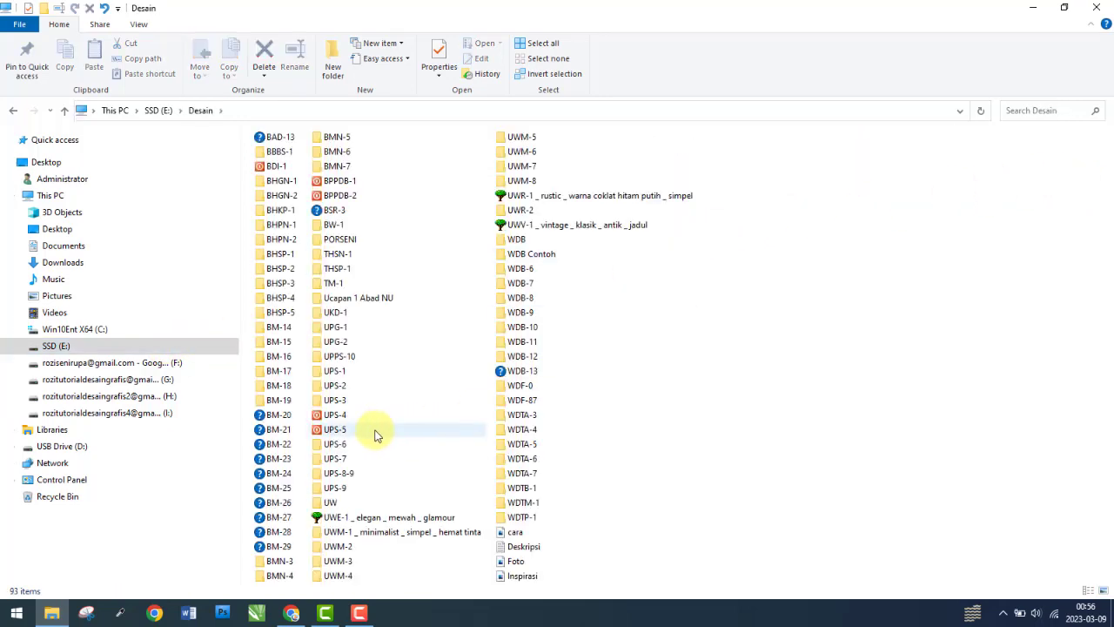
pyautogui.doubleClick(289, 416)
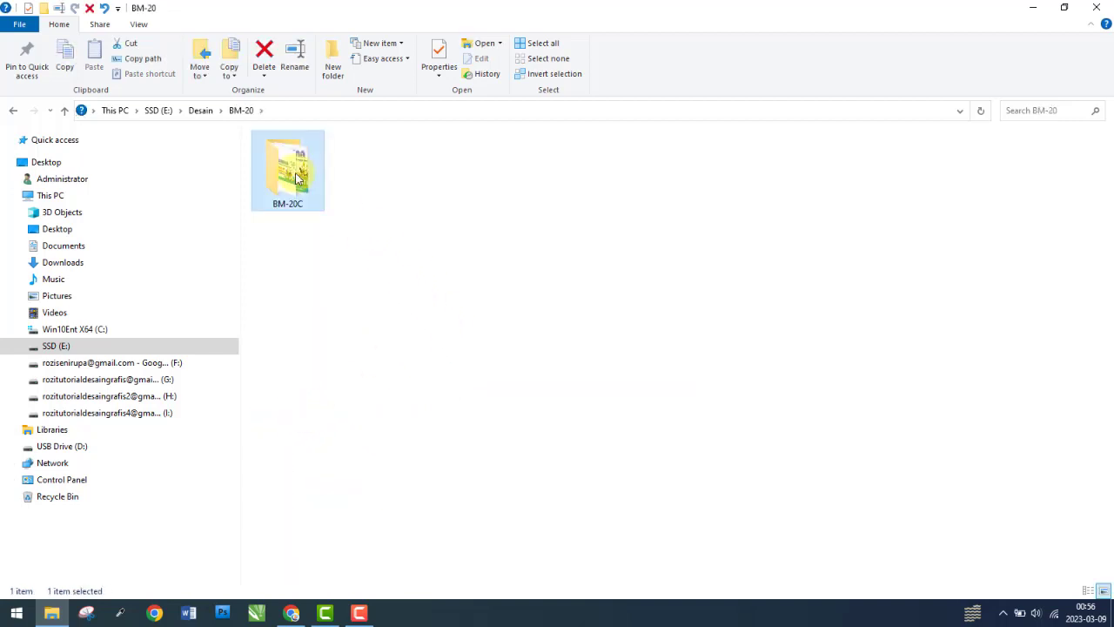
pyautogui.doubleClick(296, 178)
pyautogui.moveTo(281, 252); pyautogui.dragTo(265, 153)
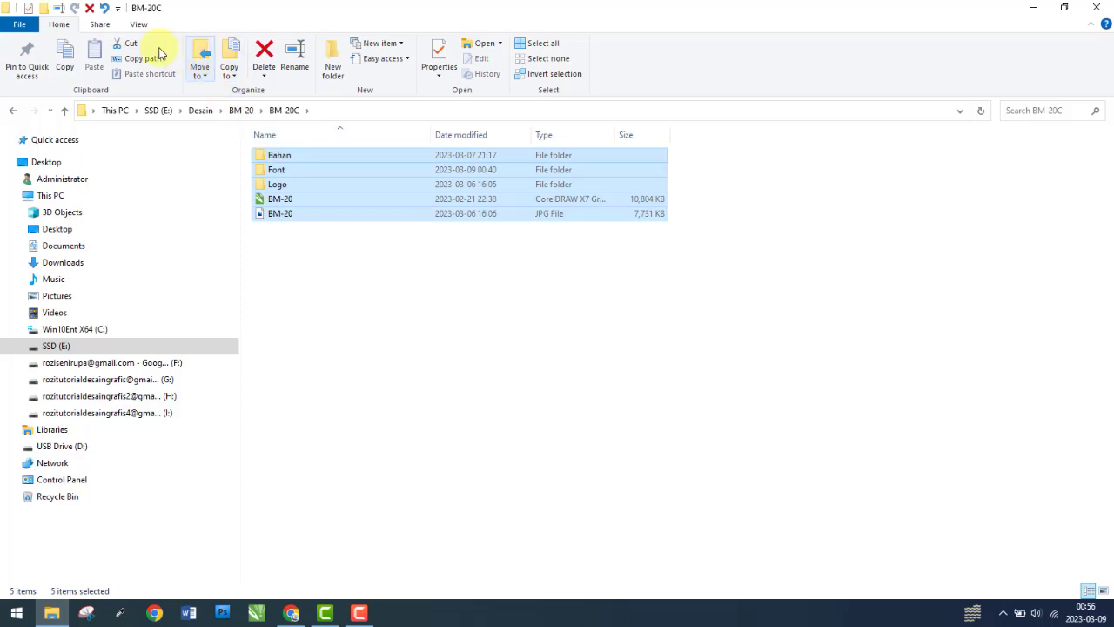
pyautogui.click(139, 24)
pyautogui.click(230, 47)
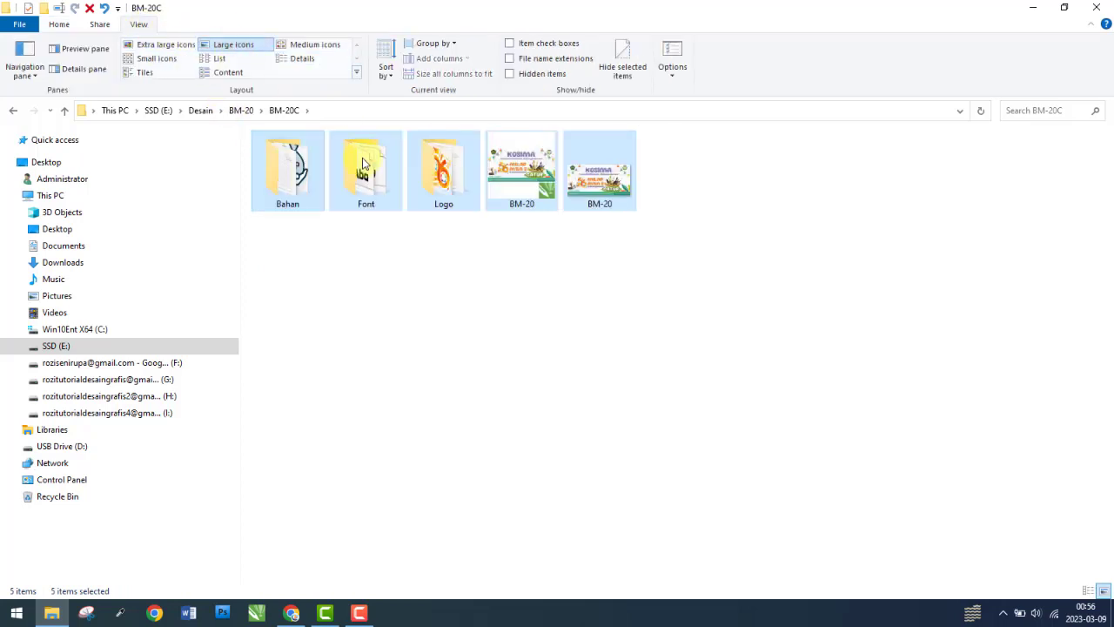
pyautogui.click(584, 288)
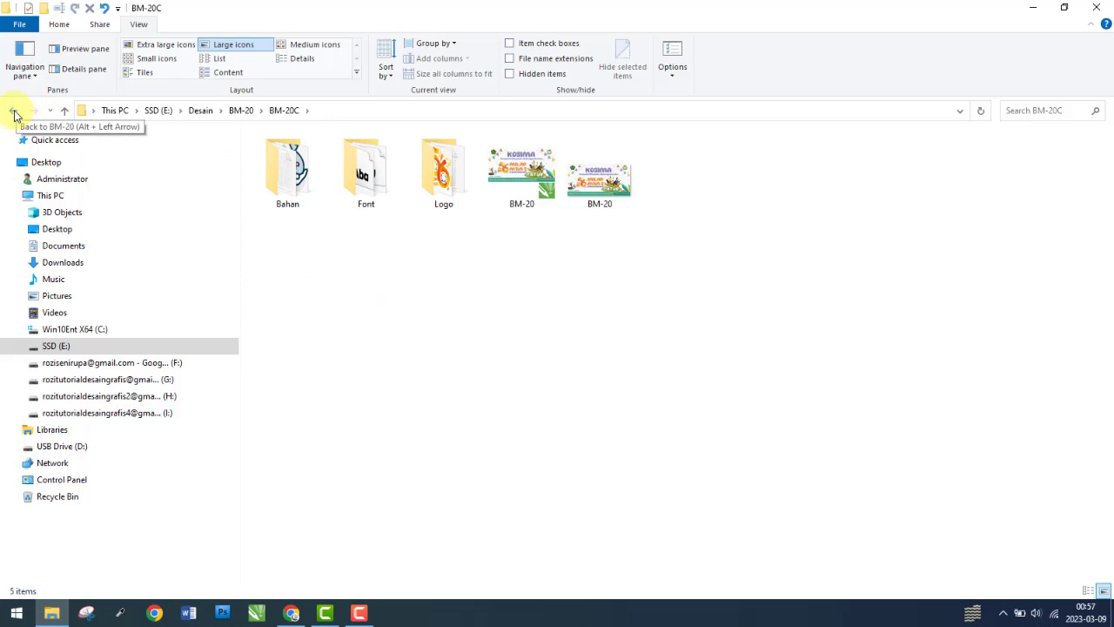
pyautogui.doubleClick(14, 114)
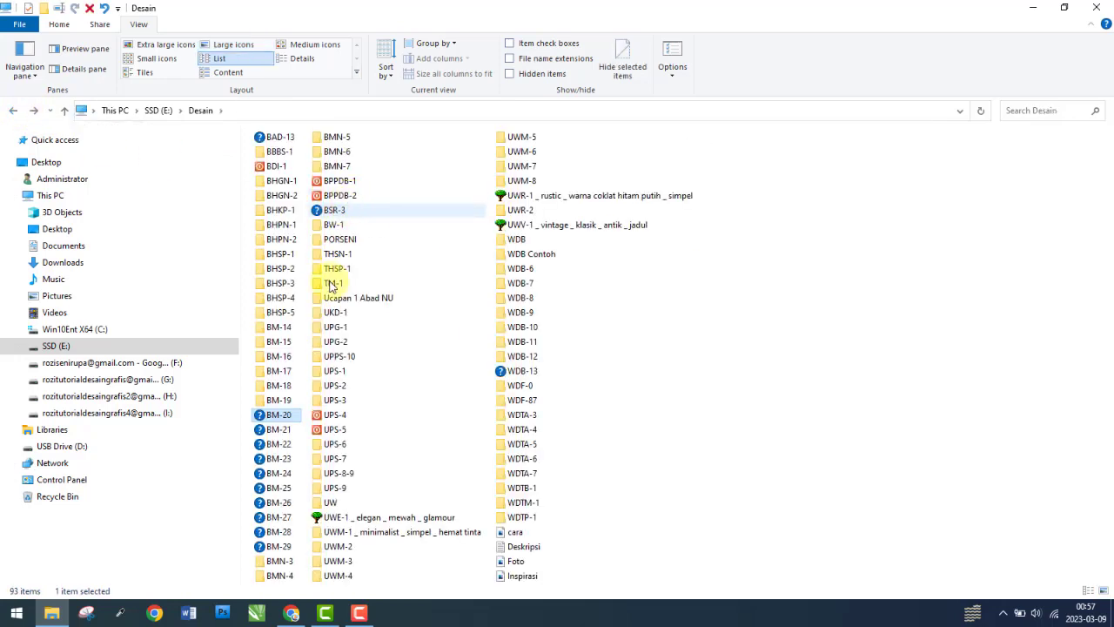
# - Create a new folder named BM-20P inside the BM-20 folder
pyautogui.doubleClick(288, 418)
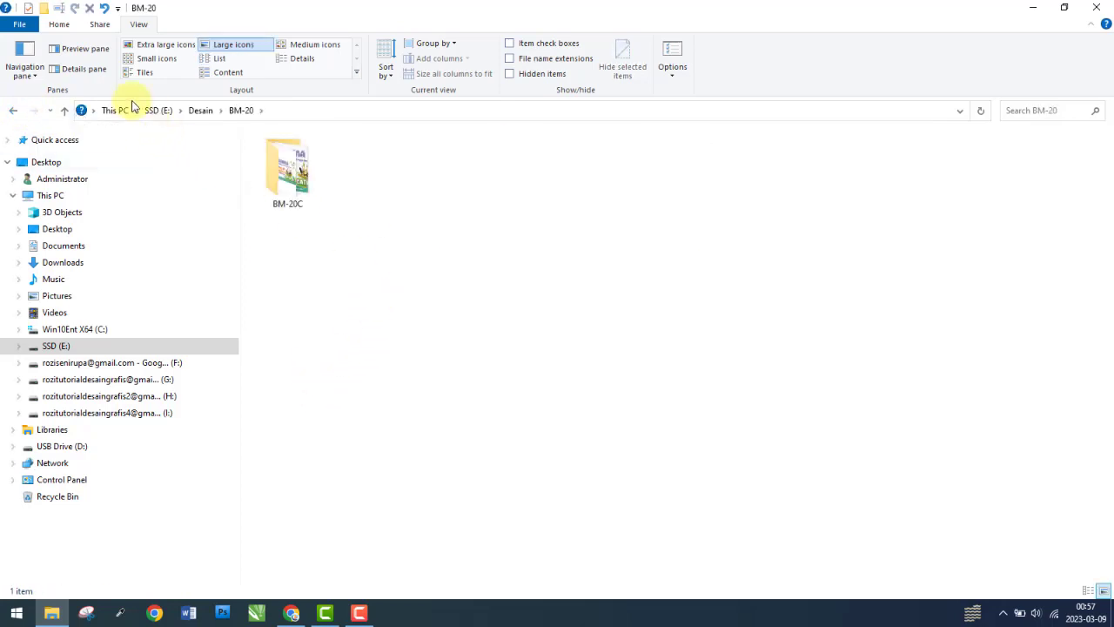
pyautogui.hotkey('ctrl', 'shift', 'n')
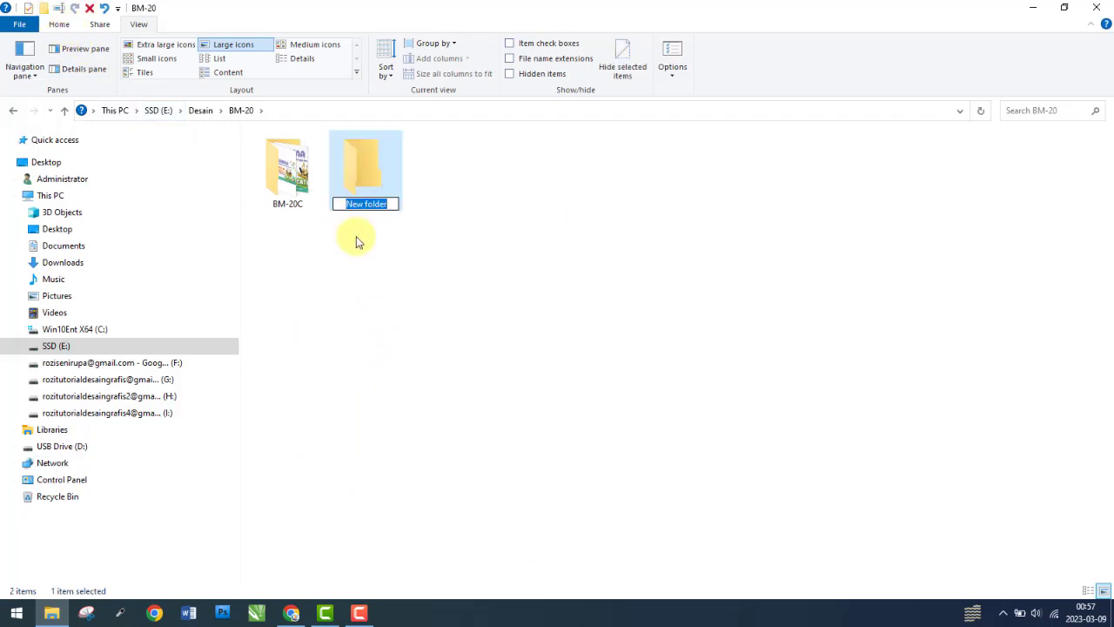
pyautogui.write('BM')
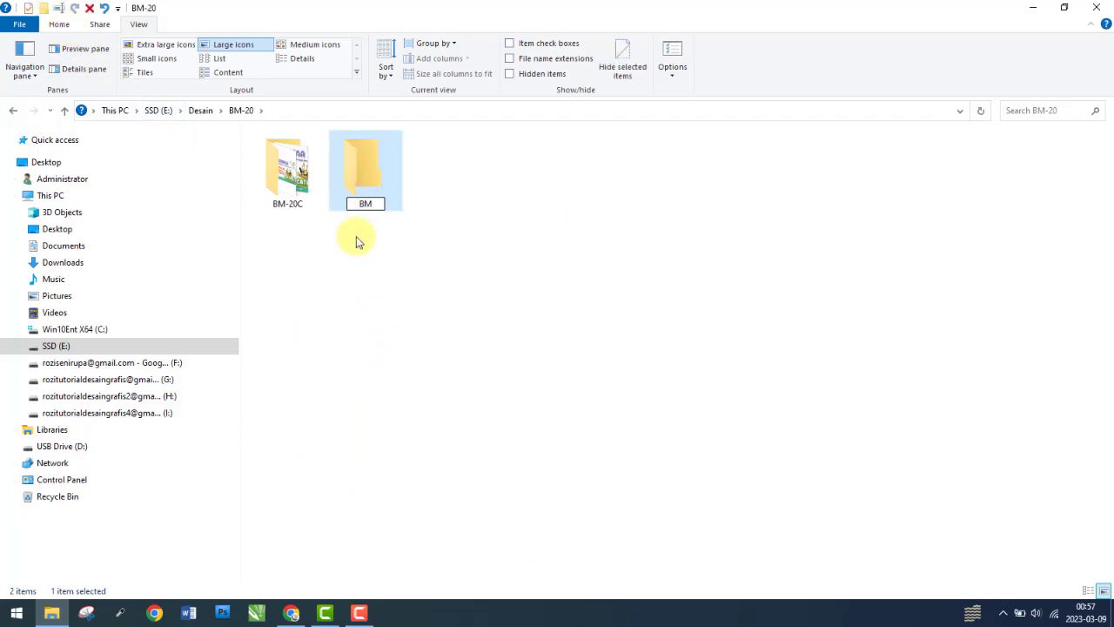
pyautogui.write('-20P')
pyautogui.click(412, 267)
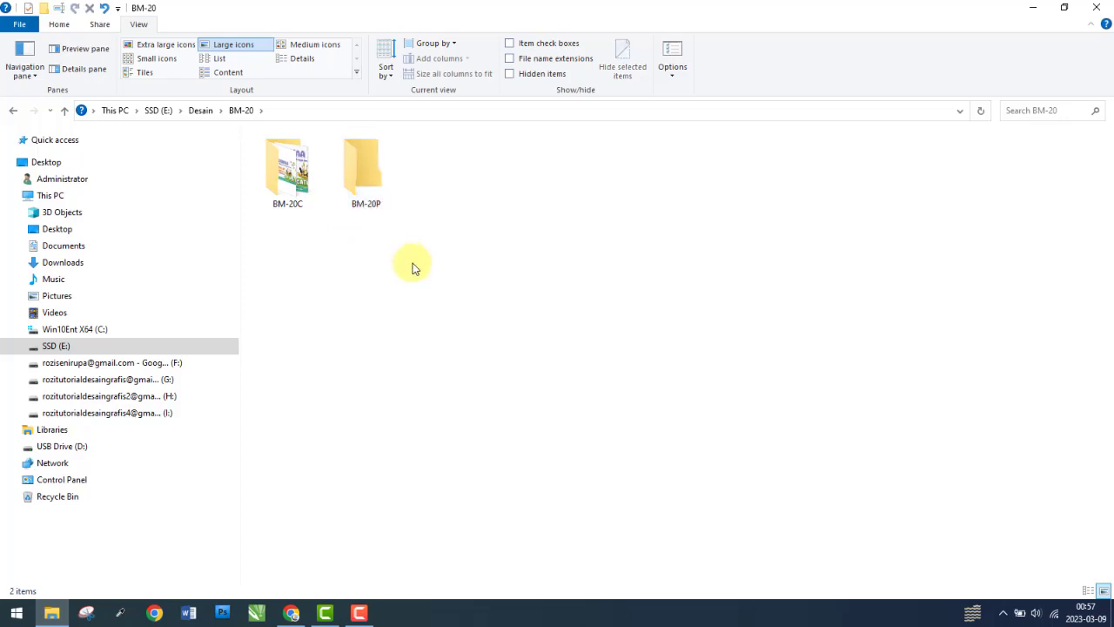
# - Copy the Bahan, Font, Logo folders and BM-20 image from BM-20C
pyautogui.doubleClick(308, 158)
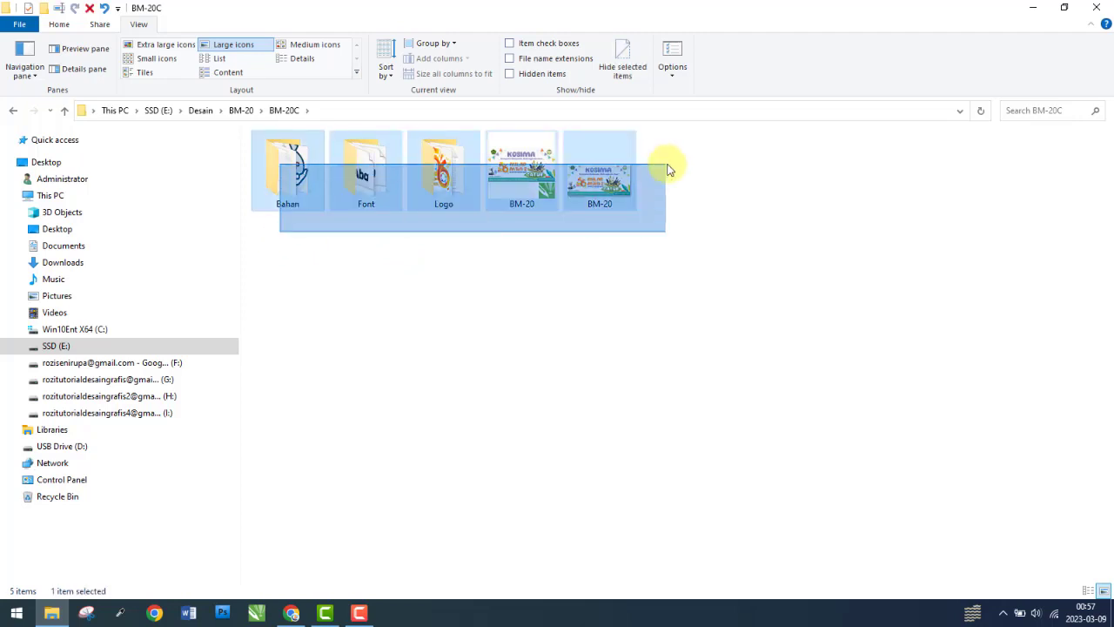
pyautogui.moveTo(280, 231); pyautogui.dragTo(666, 169)
pyautogui.rightClick(366, 181)
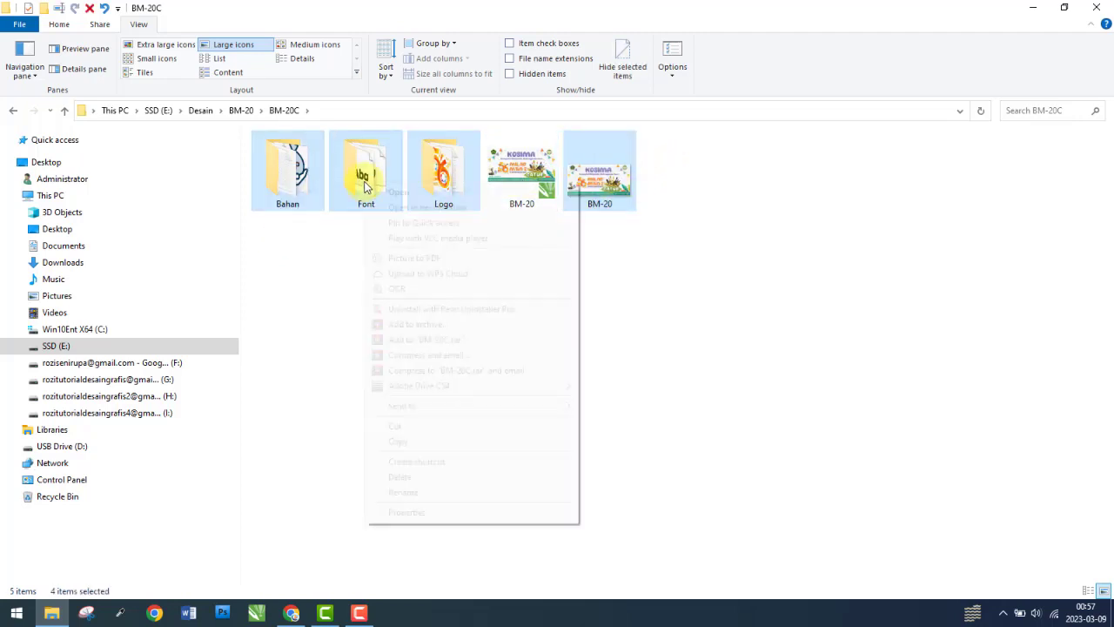
pyautogui.click(389, 441)
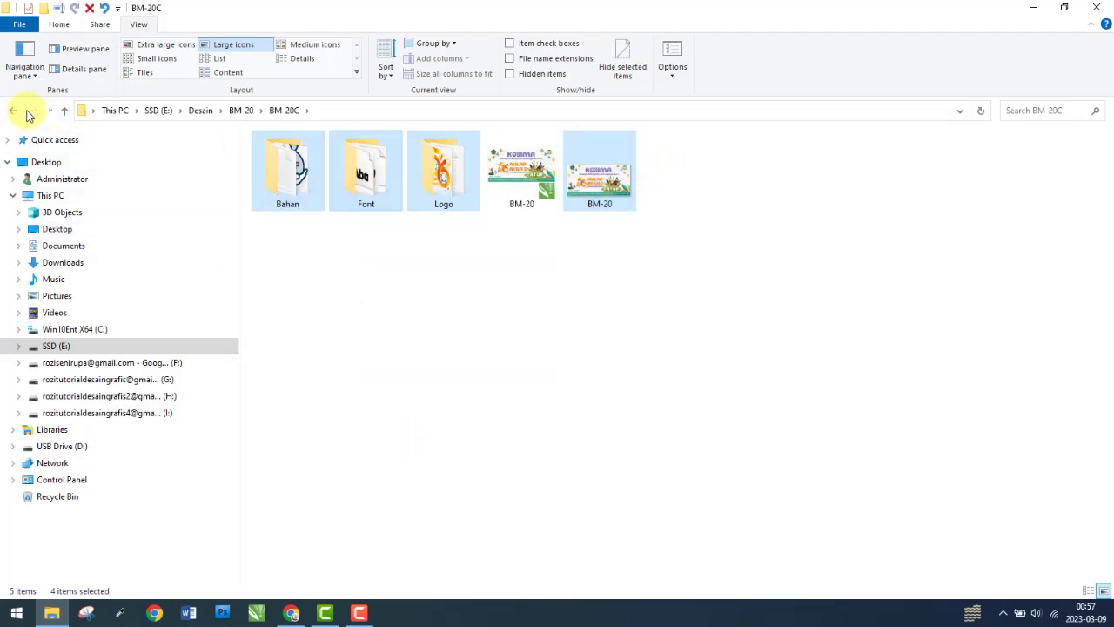
# - Paste the copied items into BM-20P, view them as large thumbnails, then return to Desain
pyautogui.click(14, 113)
pyautogui.doubleClick(362, 166)
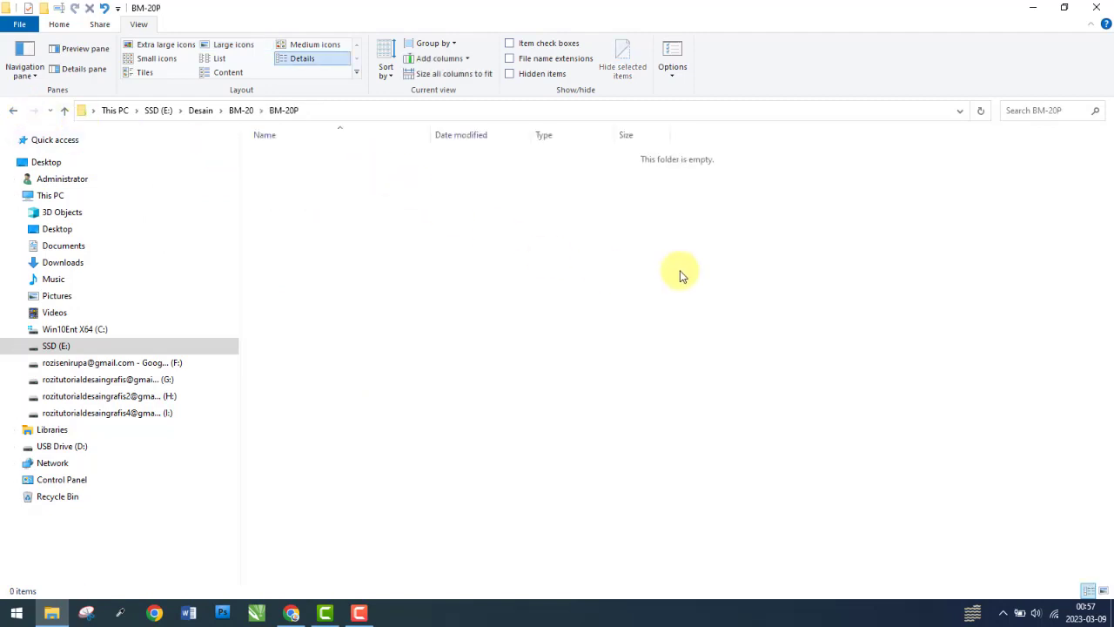
pyautogui.rightClick(680, 272)
pyautogui.click(719, 367)
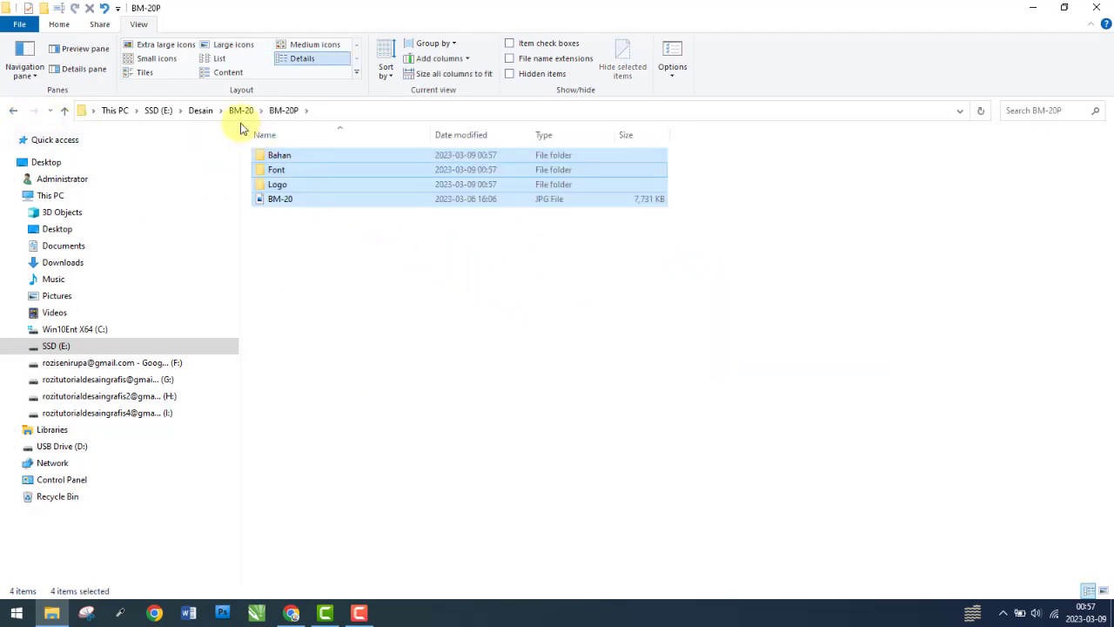
pyautogui.click(232, 44)
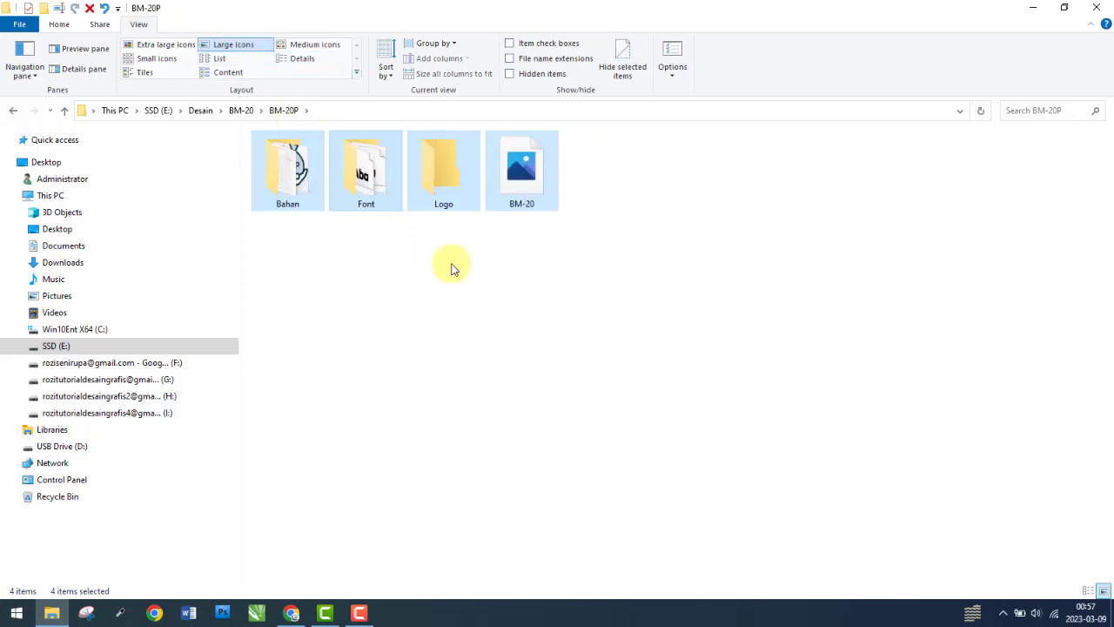
pyautogui.click(13, 111)
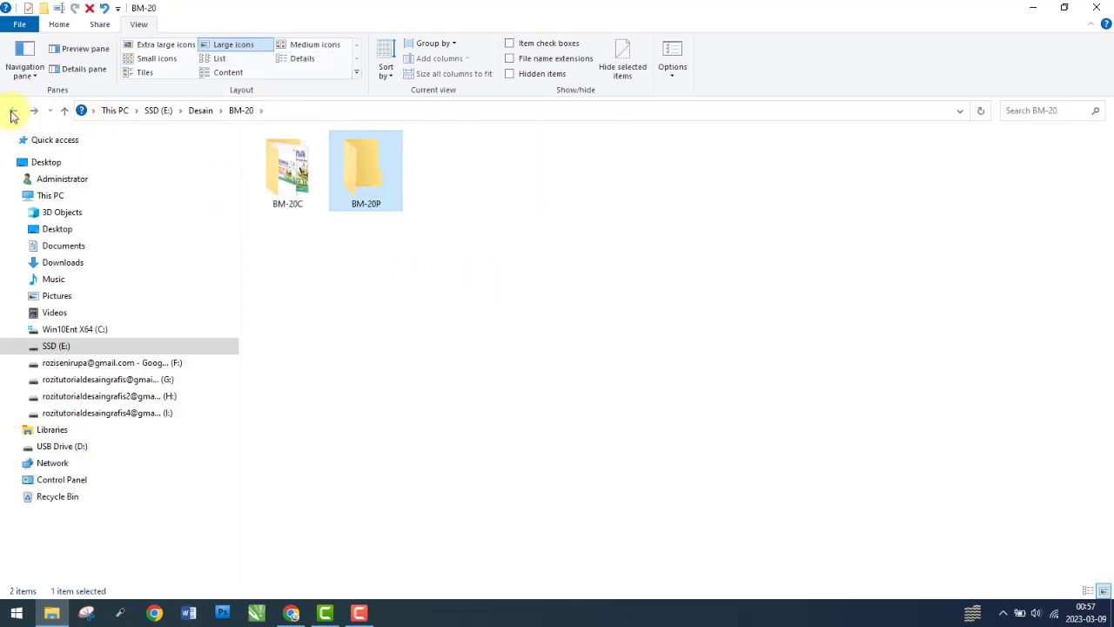
pyautogui.click(13, 110)
# - Extract the BM-19P archive in BM-19 to its own BM-19P folder and open it
pyautogui.doubleClick(275, 393)
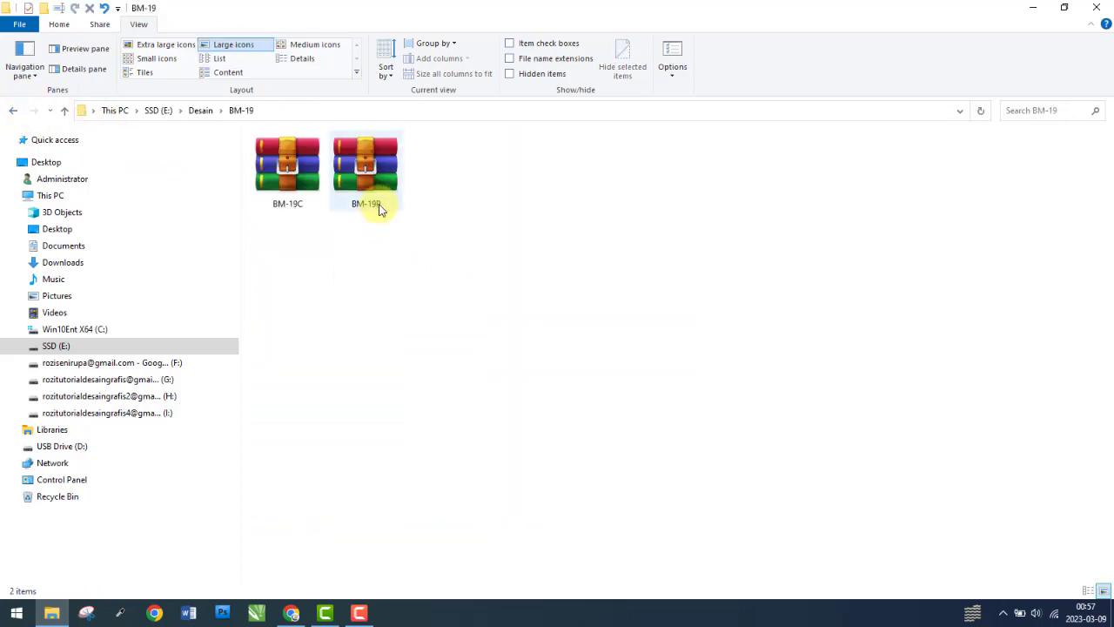
pyautogui.click(379, 184)
pyautogui.rightClick(380, 172)
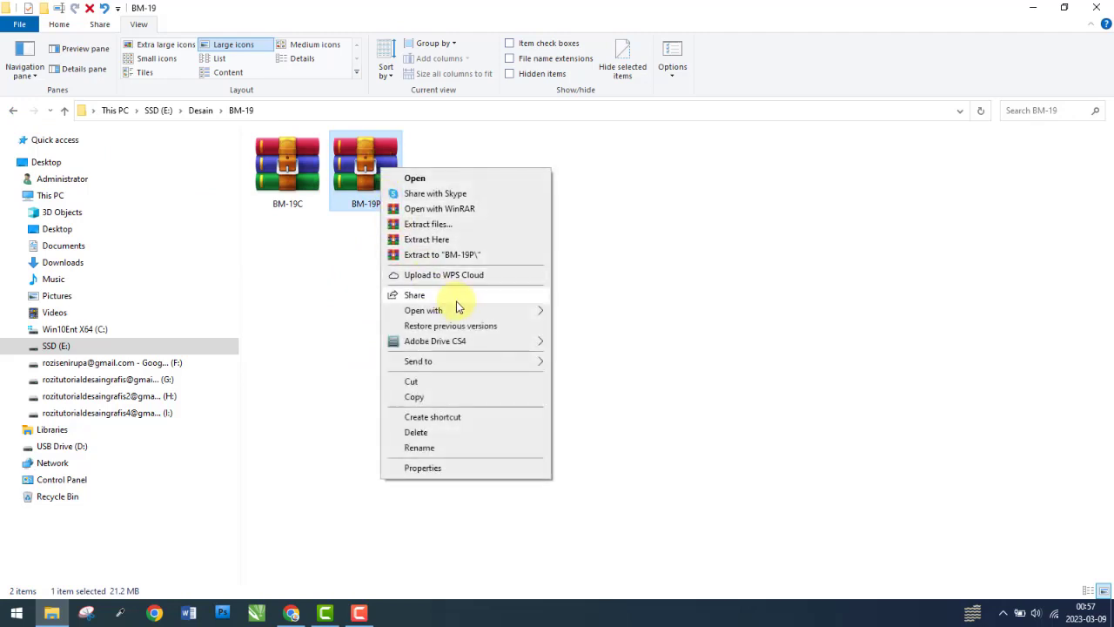
pyautogui.click(455, 255)
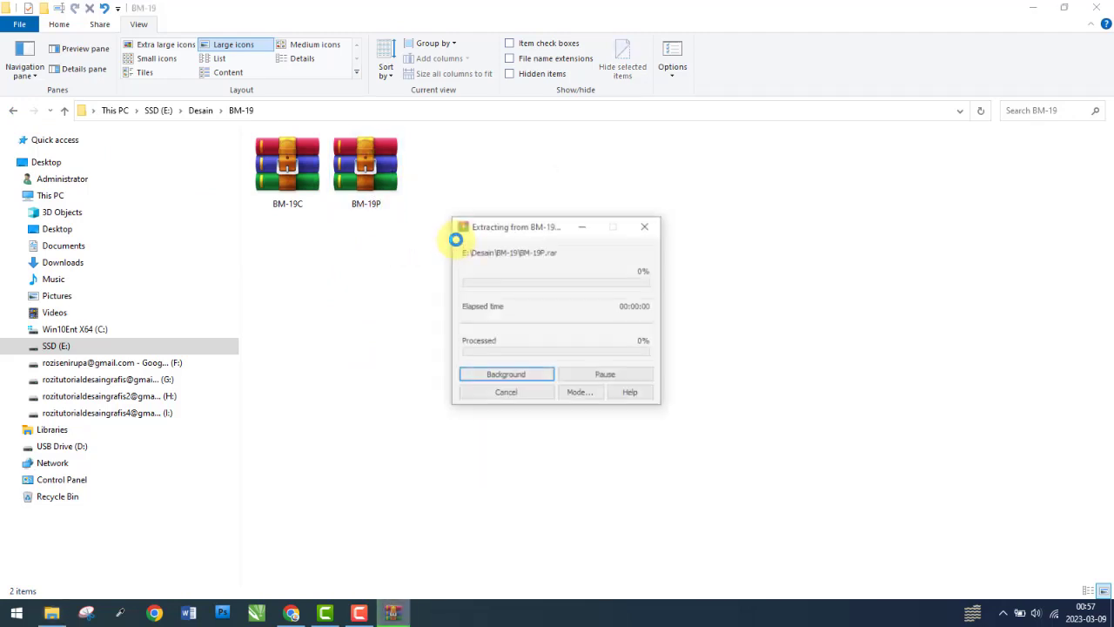
pyautogui.doubleClick(287, 163)
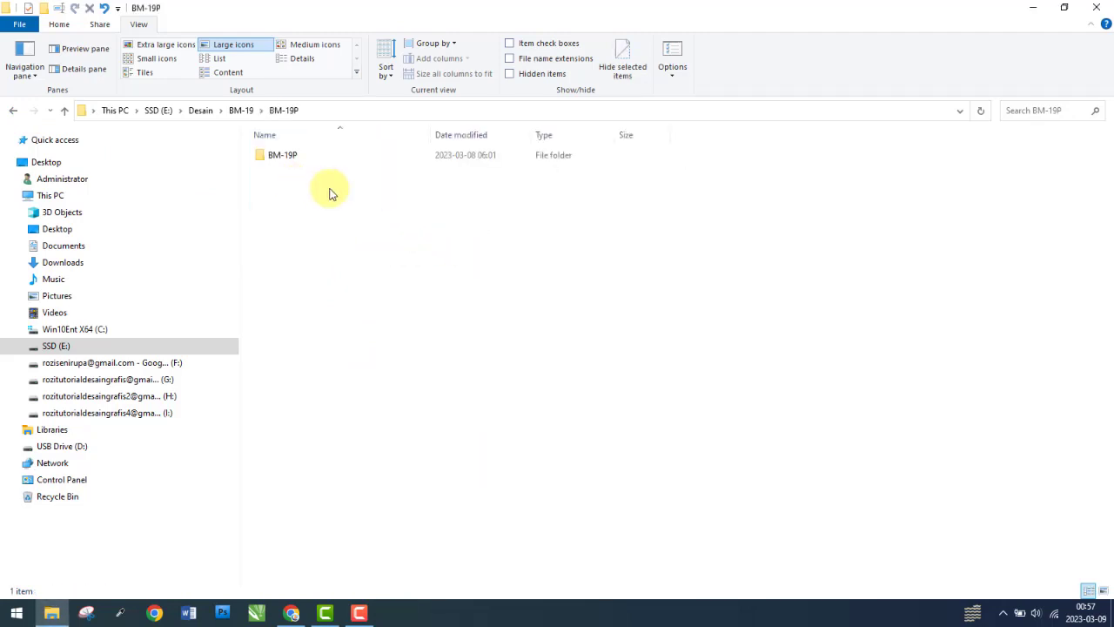
pyautogui.click(346, 159)
pyautogui.doubleClick(347, 159)
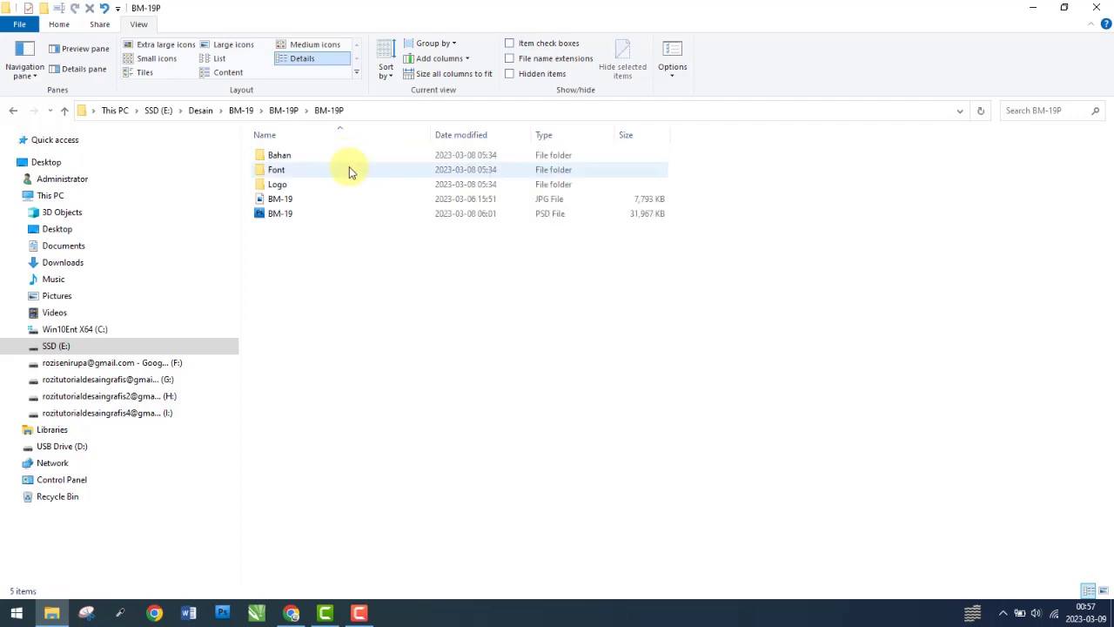
# - Copy the BM-19 Photoshop file from the extracted folder
pyautogui.click(302, 216)
pyautogui.rightClick(305, 216)
pyautogui.click(374, 455)
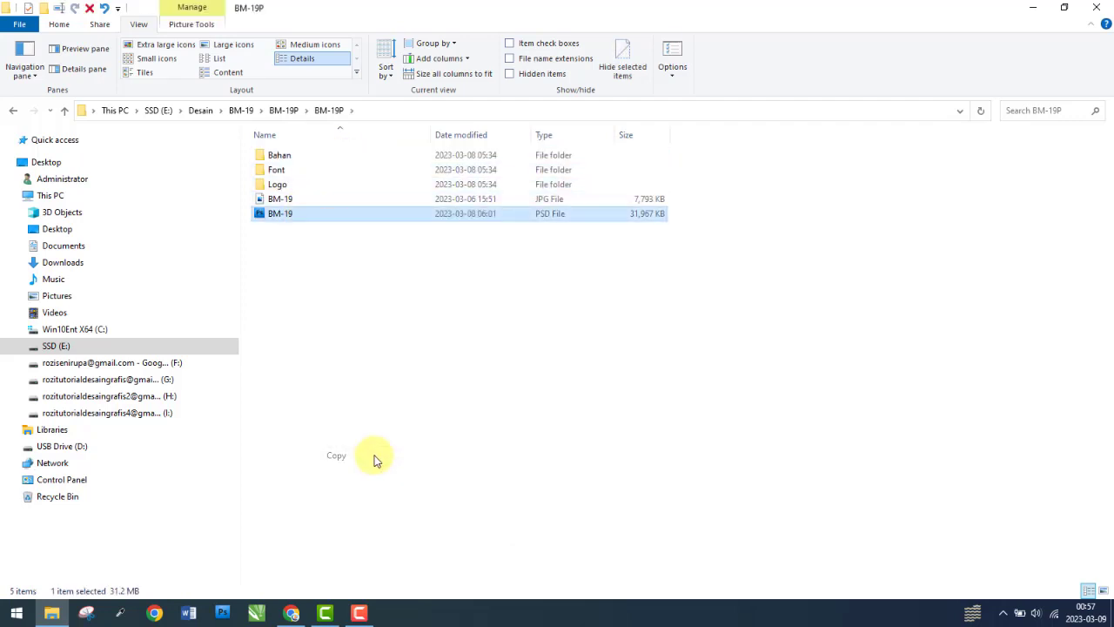
pyautogui.click(13, 110)
# - Paste the BM-19 Photoshop file into Desain > BM-20 > BM-20P and rename it BM-20
pyautogui.click(13, 111)
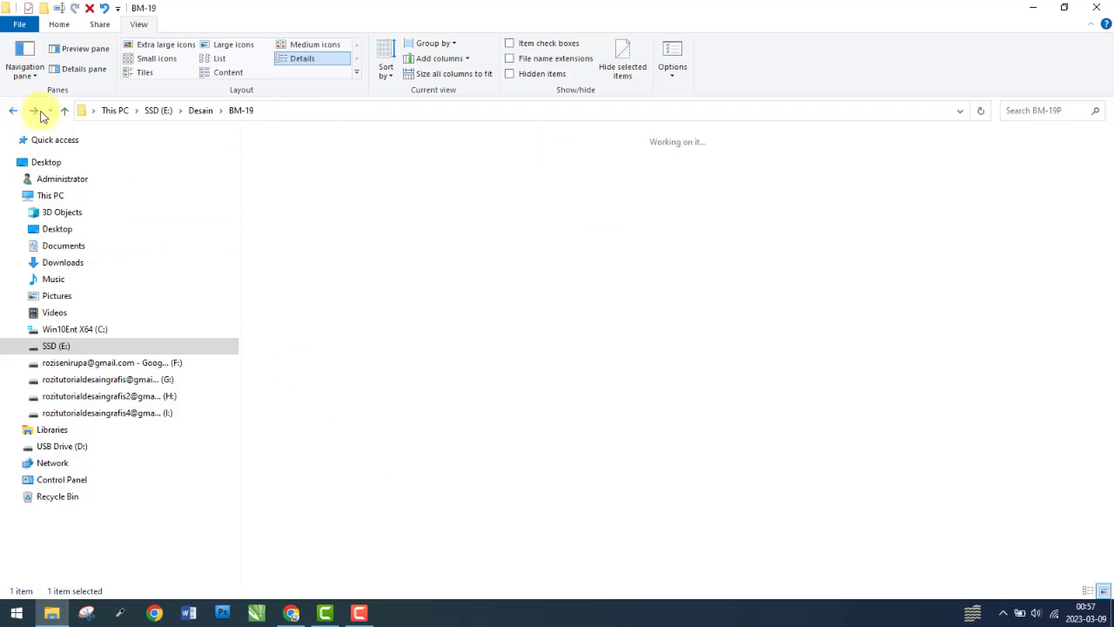
pyautogui.click(64, 111)
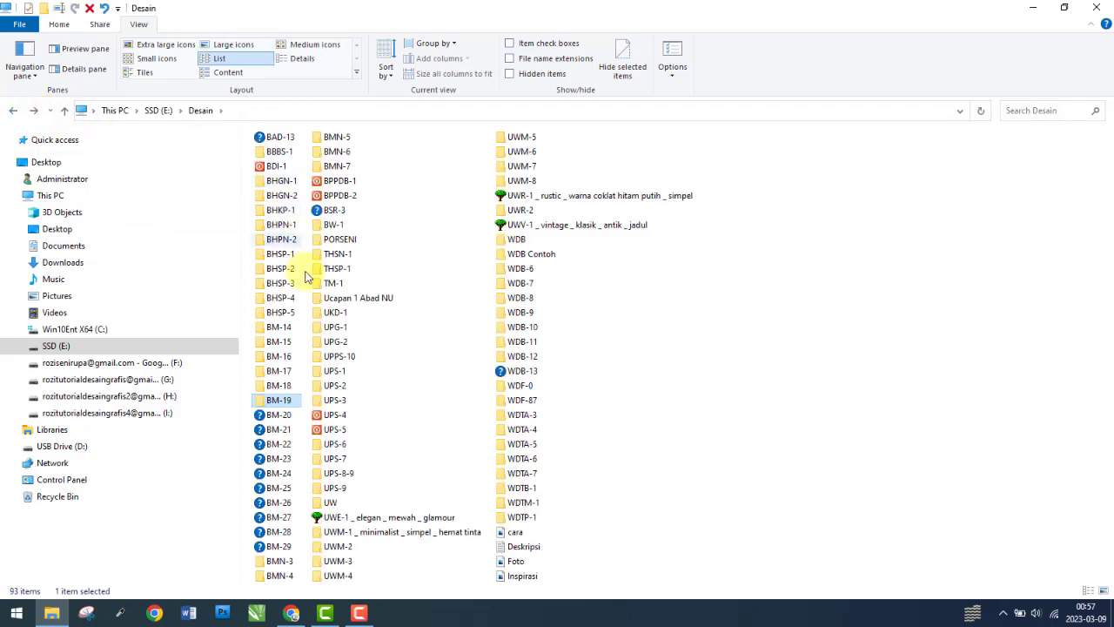
pyautogui.doubleClick(278, 414)
pyautogui.doubleClick(373, 169)
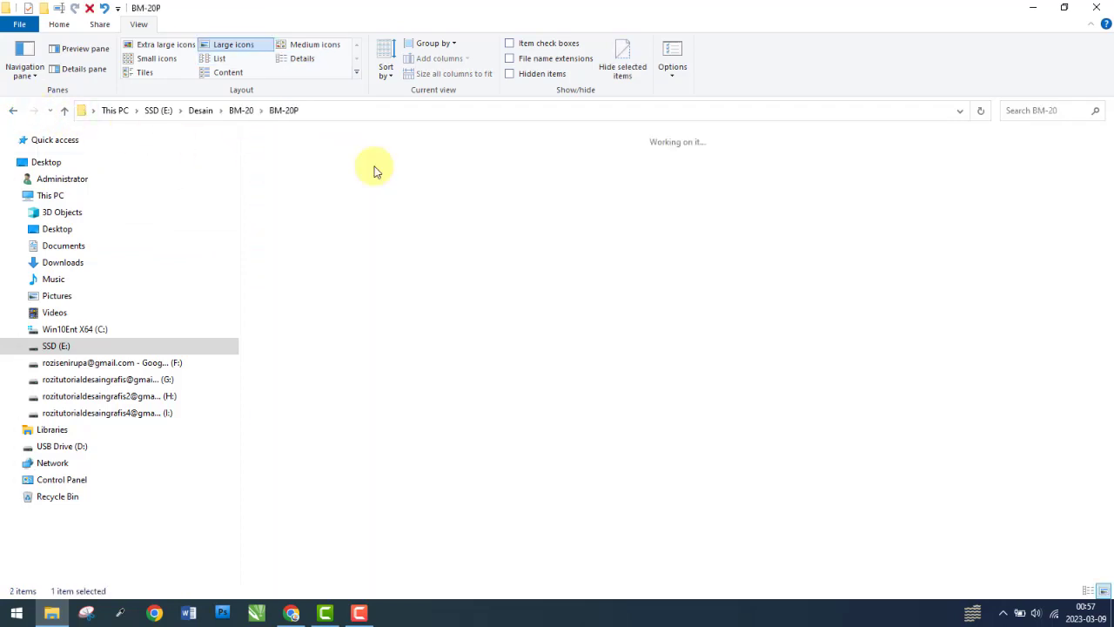
pyautogui.rightClick(526, 318)
pyautogui.click(559, 415)
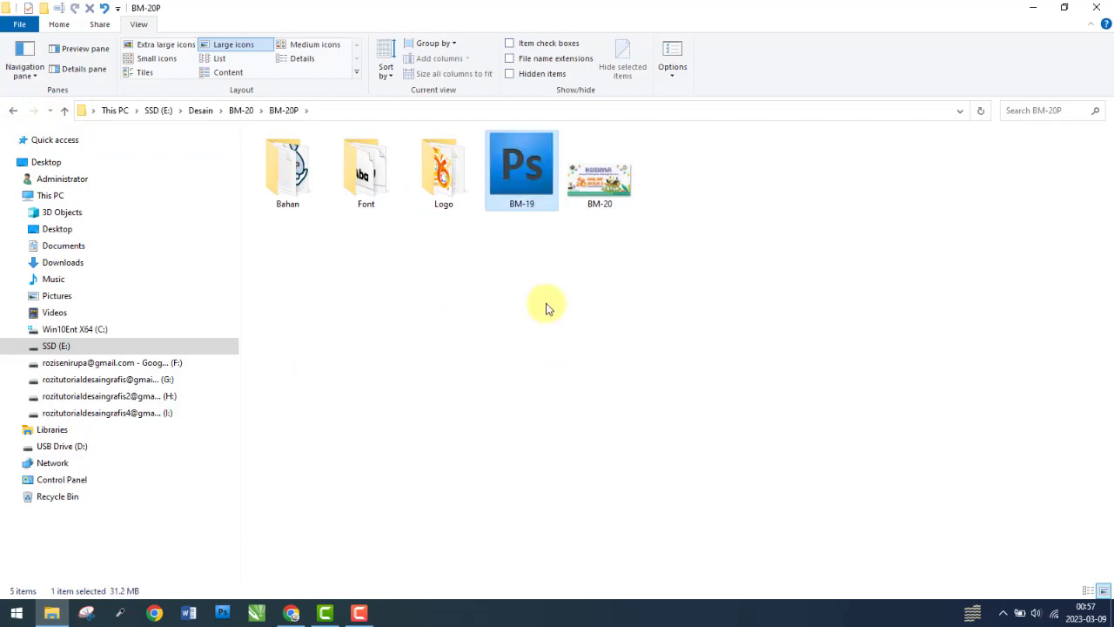
pyautogui.rightClick(532, 203)
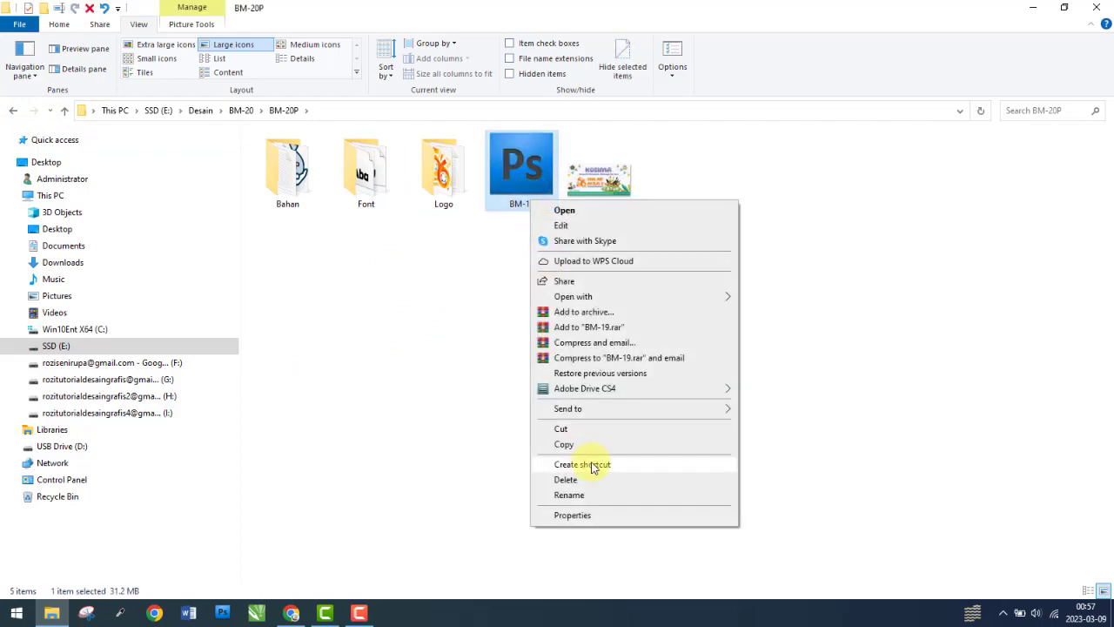
pyautogui.click(571, 493)
pyautogui.write('BM-20')
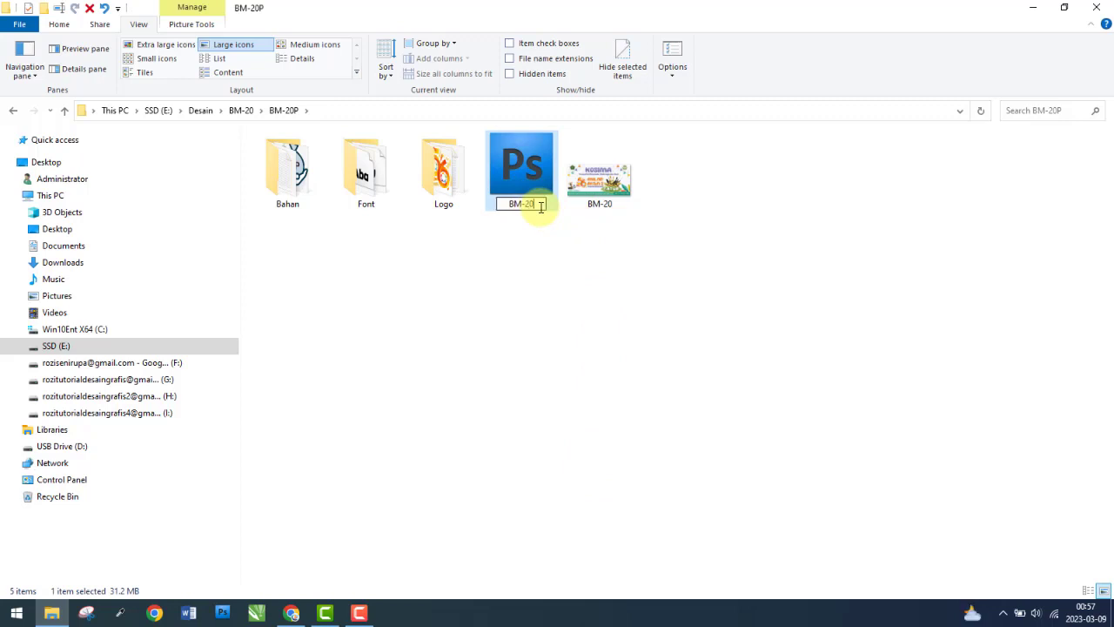
pyautogui.press('Return')
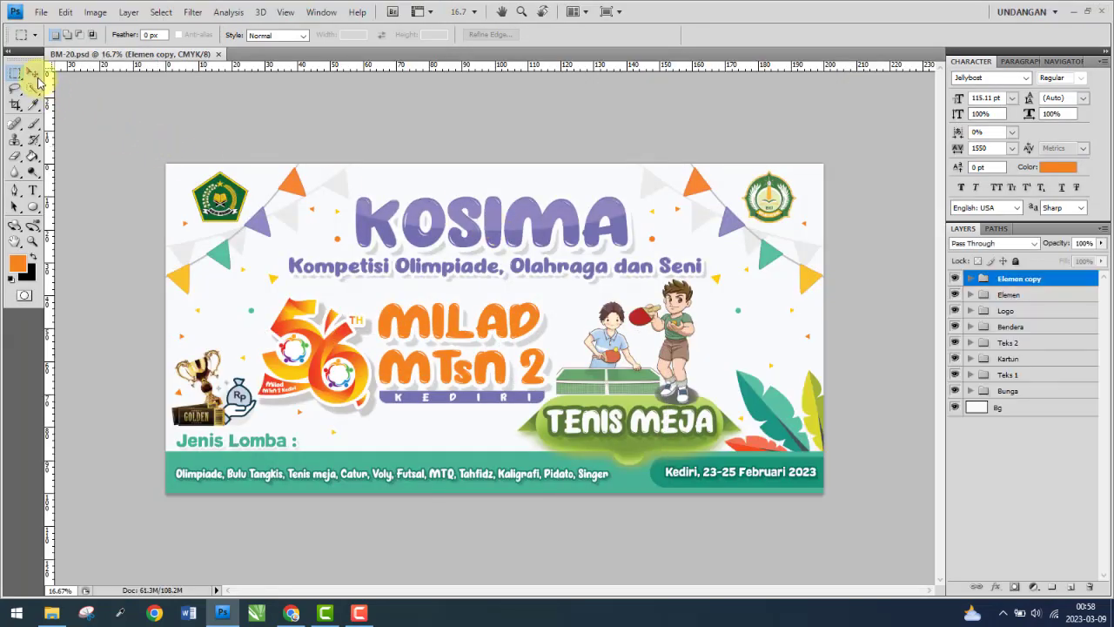
pyautogui.click(34, 74)
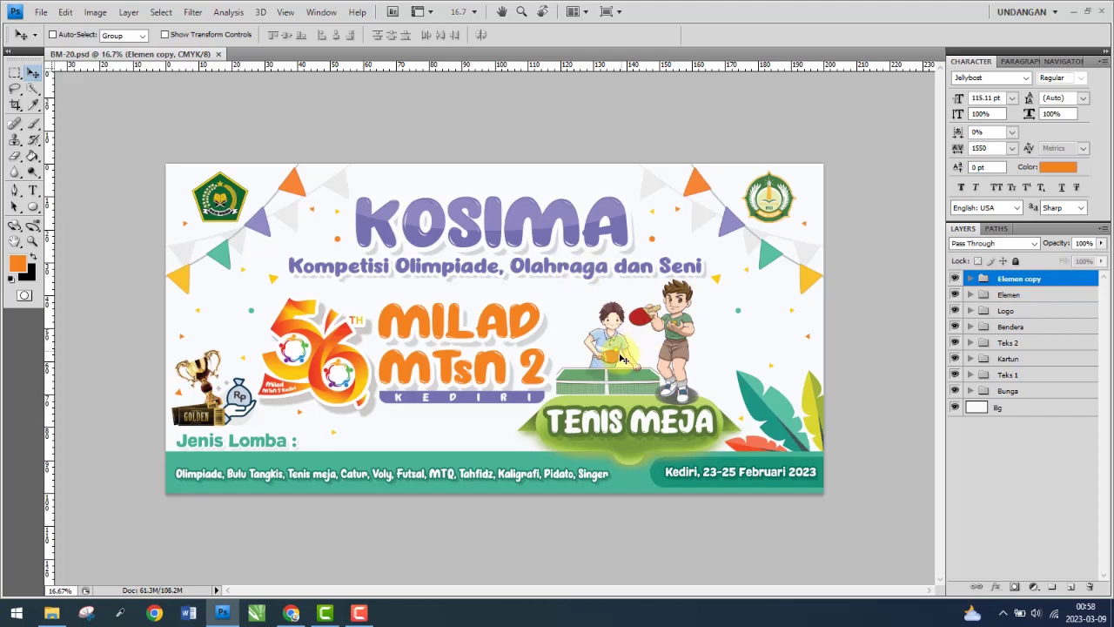
pyautogui.click(94, 12)
pyautogui.moveTo(104, 28)
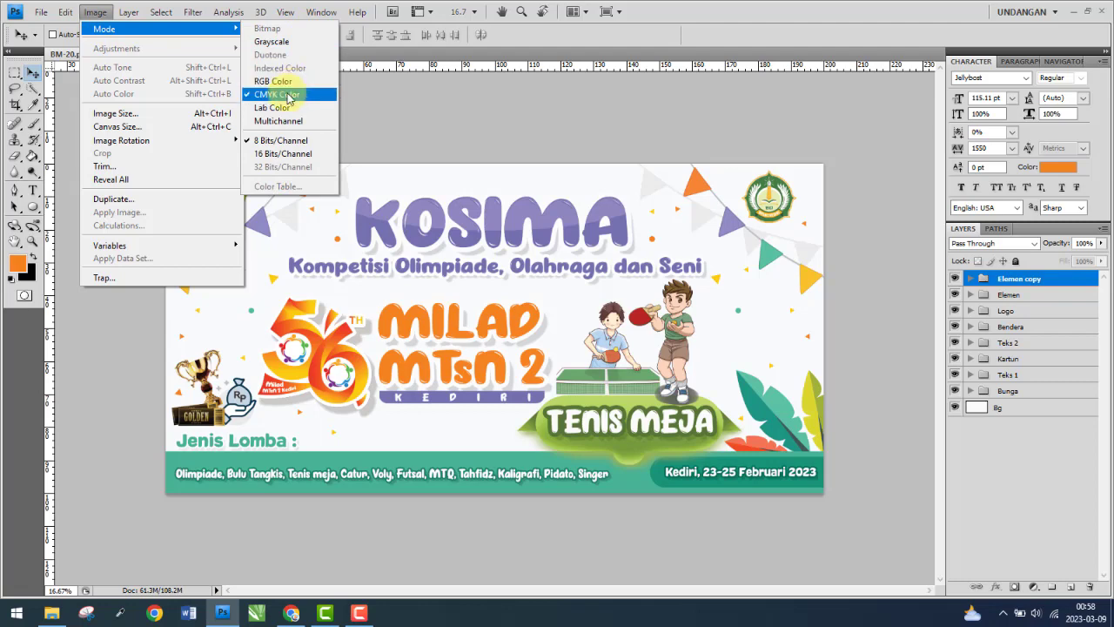
pyautogui.click(144, 114)
pyautogui.doubleClick(424, 232)
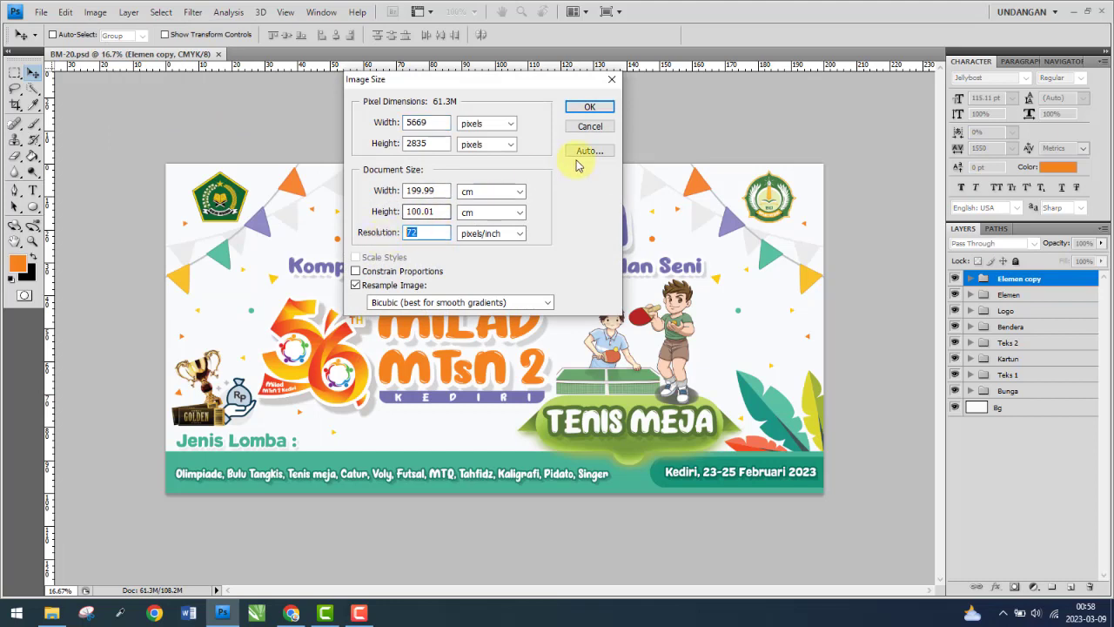
pyautogui.doubleClick(420, 190)
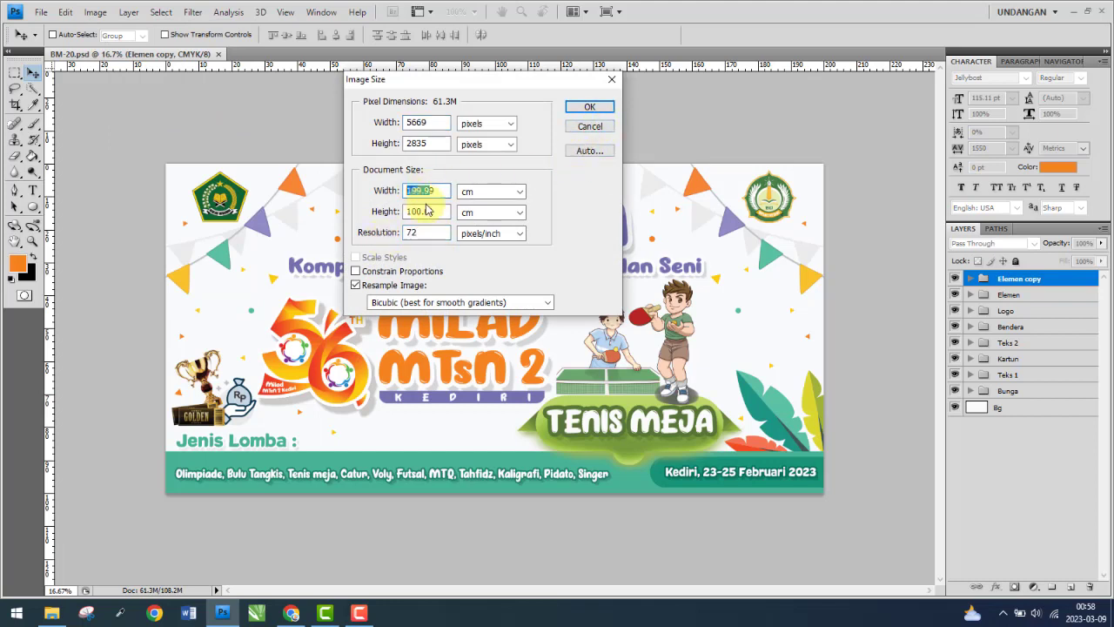
pyautogui.moveTo(435, 212); pyautogui.dragTo(409, 211)
pyautogui.click(590, 126)
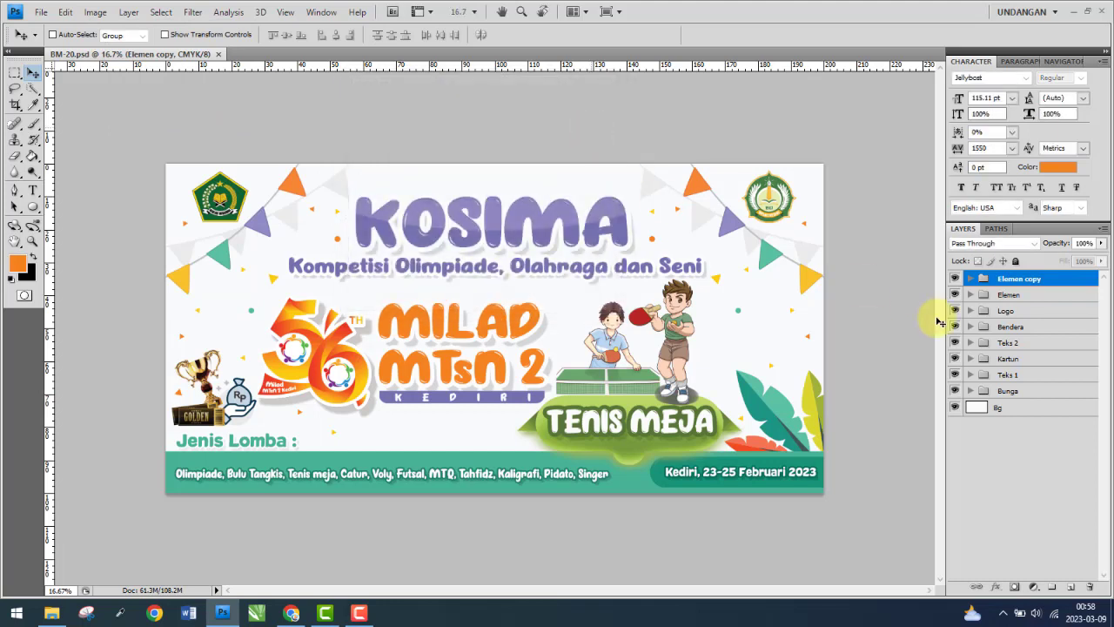
# - Inspect the Kartun group by toggling its visibility and expanding its layers
pyautogui.click(1030, 376)
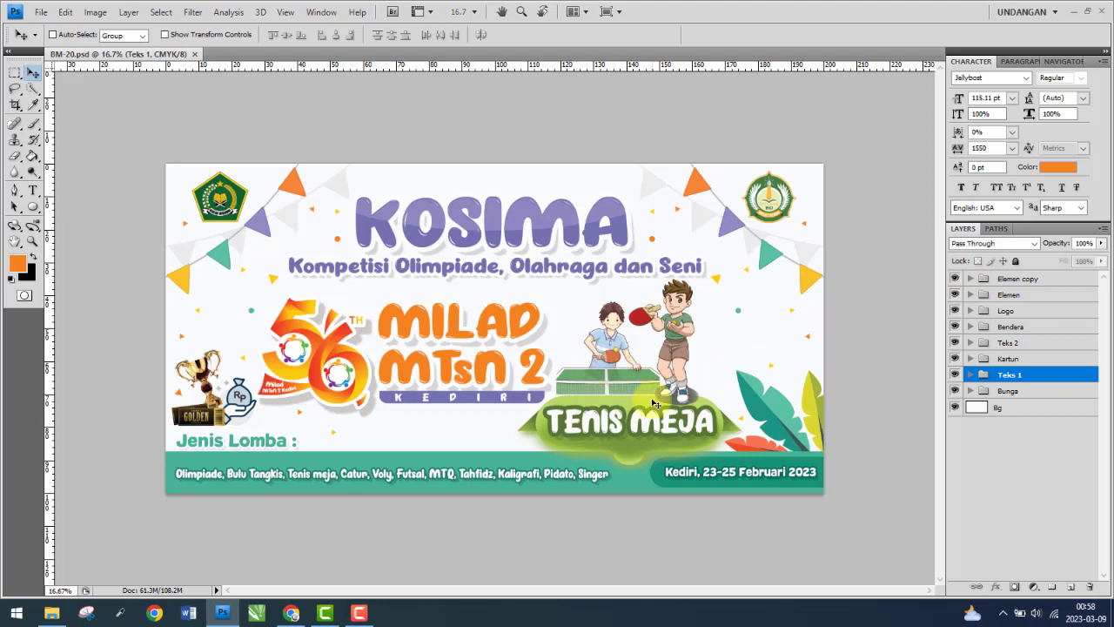
pyautogui.click(958, 360)
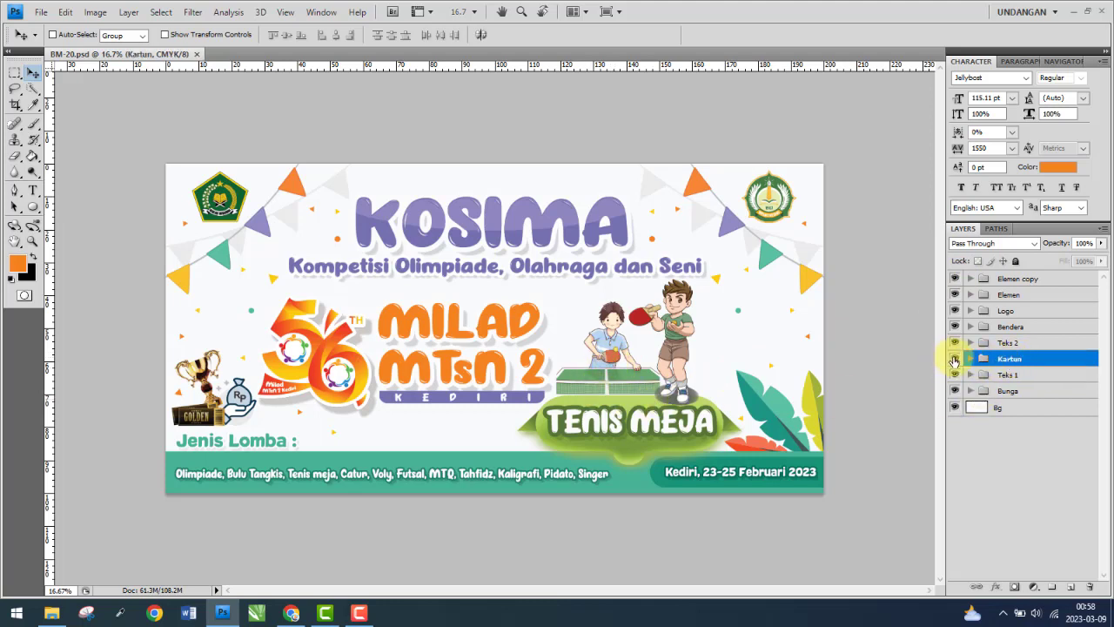
pyautogui.click(954, 358)
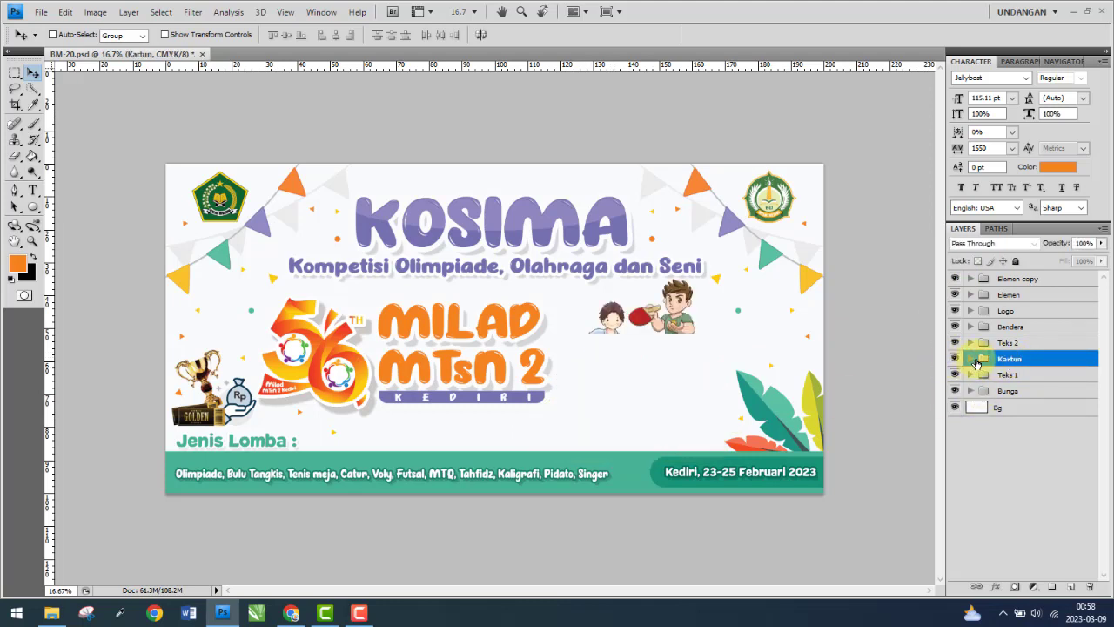
pyautogui.click(971, 358)
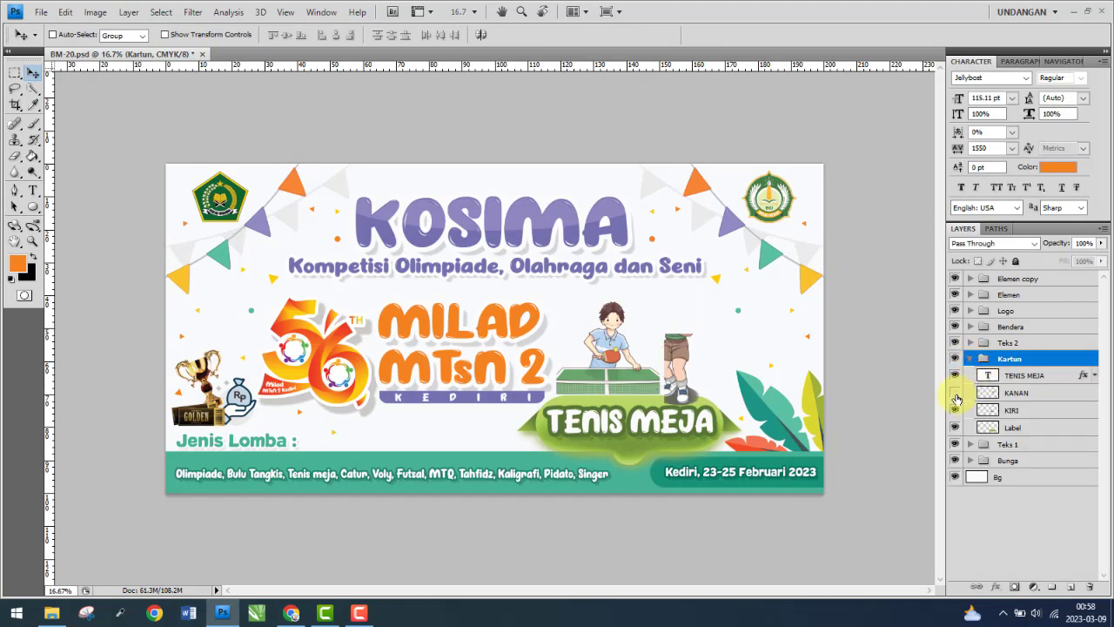
# - Delete the KANAN and KIRI boy layers from the Kartun group
pyautogui.moveTo(956, 399); pyautogui.dragTo(957, 411)
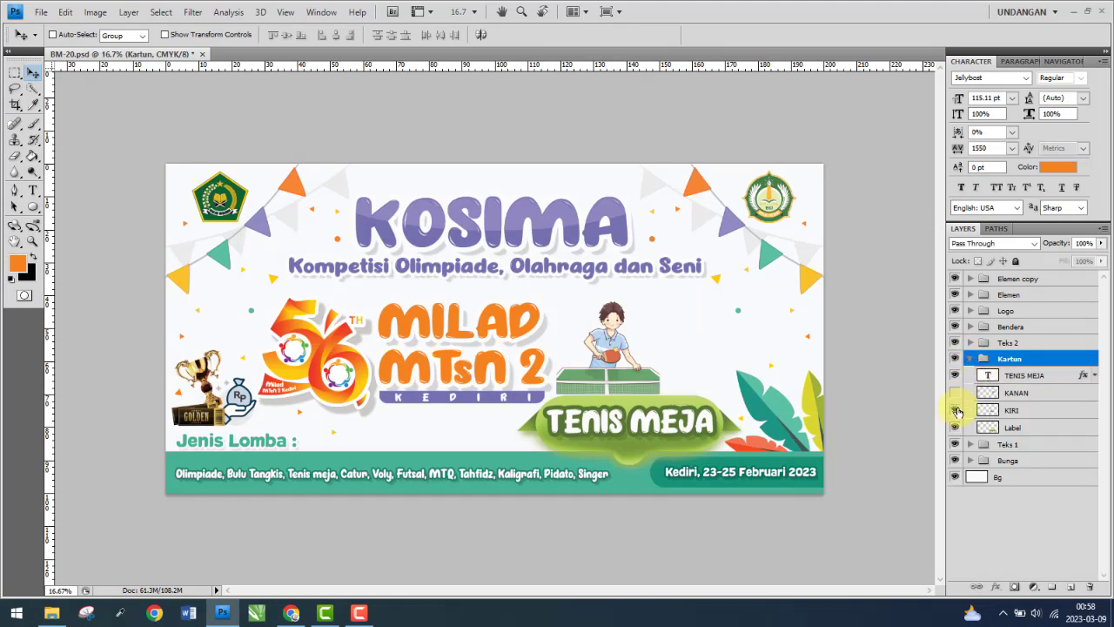
pyautogui.click(1020, 412)
pyautogui.keyDown('shift'); pyautogui.click(1032, 397); pyautogui.keyUp('shift')
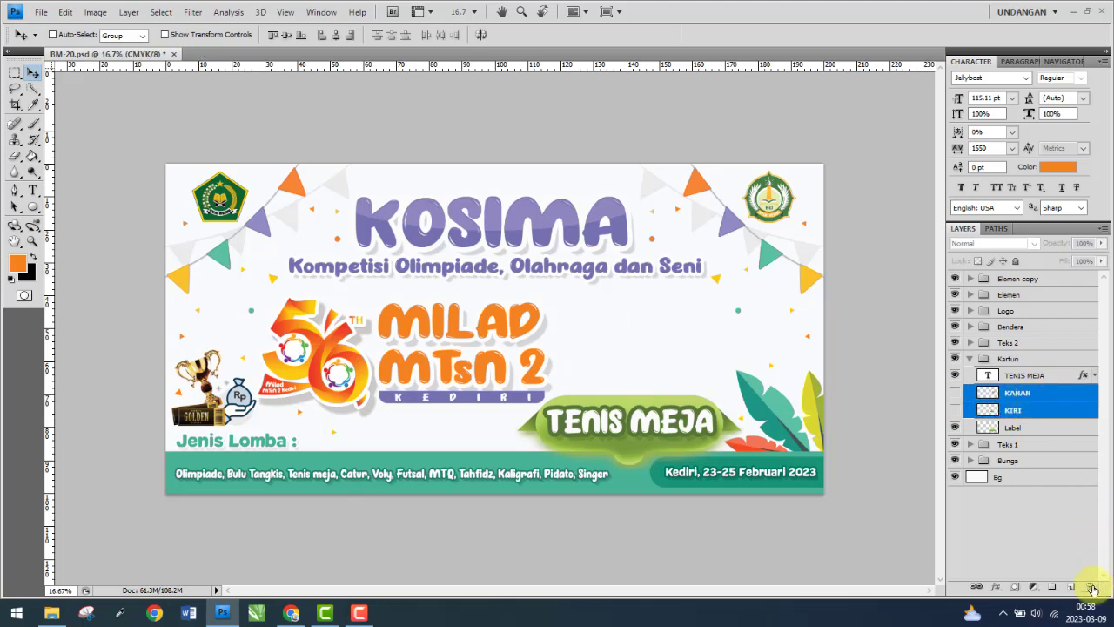
pyautogui.moveTo(1093, 589); pyautogui.dragTo(1091, 587)
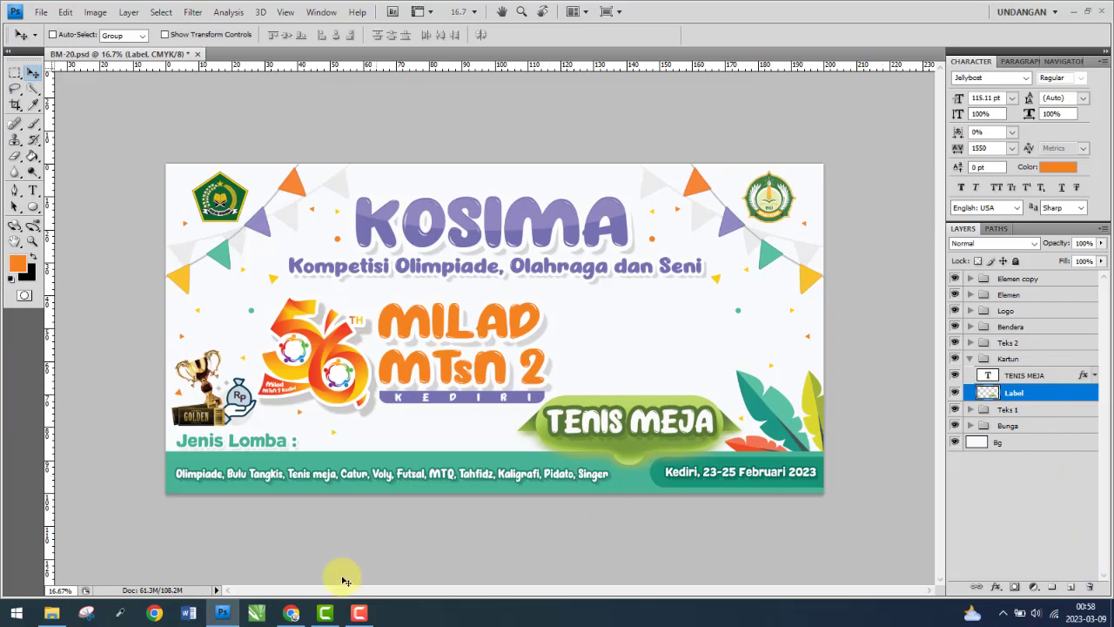
pyautogui.click(52, 613)
# - Preview BM-20.jpg in Photos, close it, and drag the file onto Photoshop
pyautogui.click(522, 190)
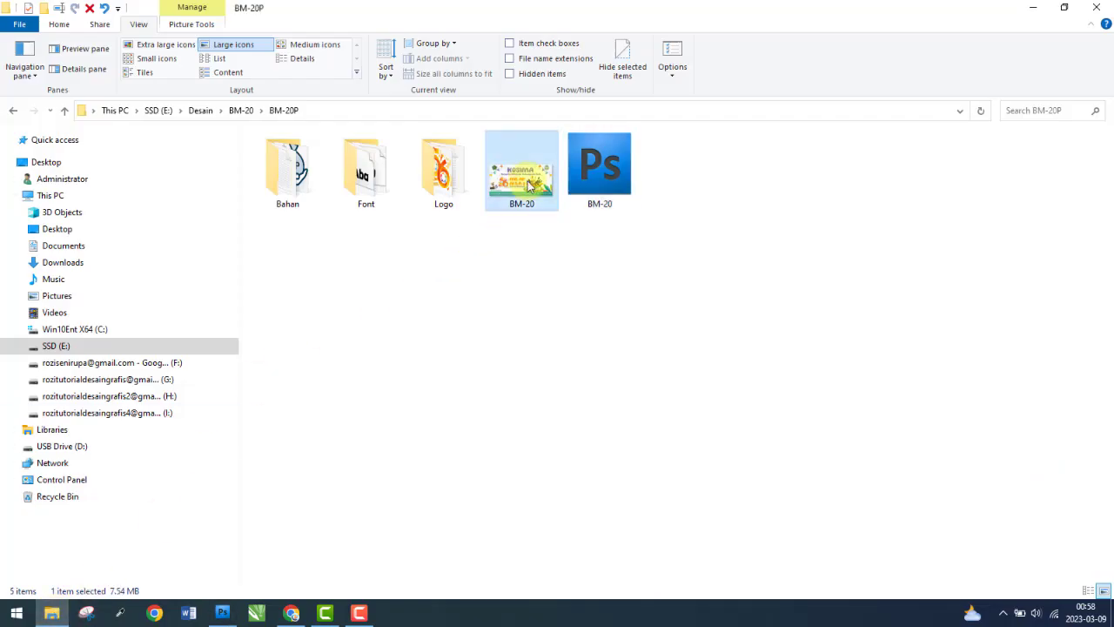
pyautogui.doubleClick(528, 186)
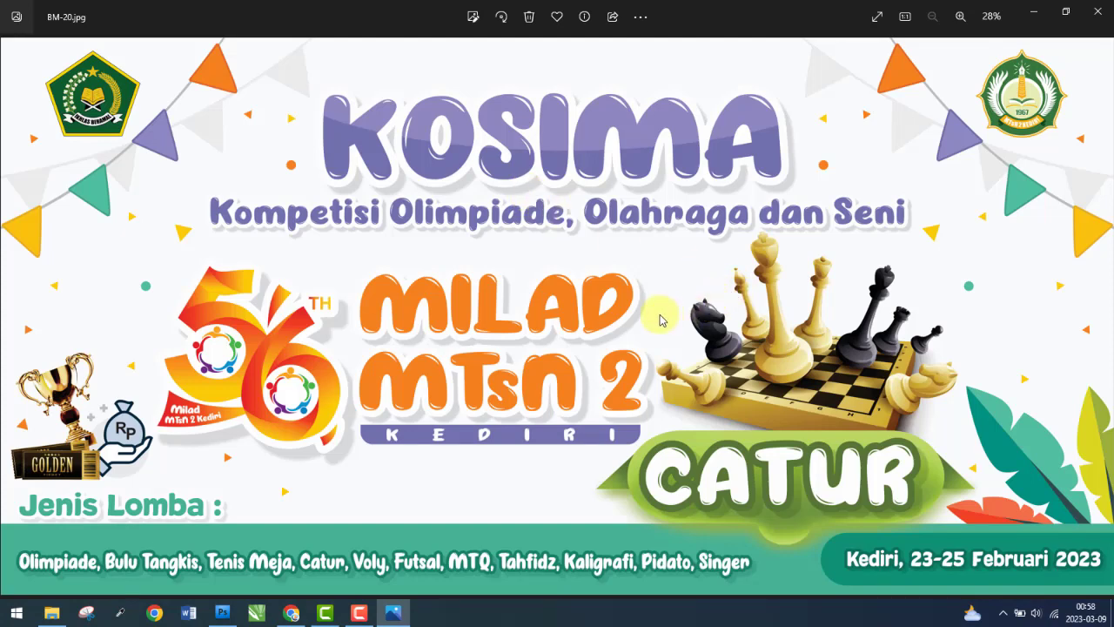
pyautogui.click(1096, 12)
pyautogui.moveTo(531, 183); pyautogui.dragTo(222, 620)
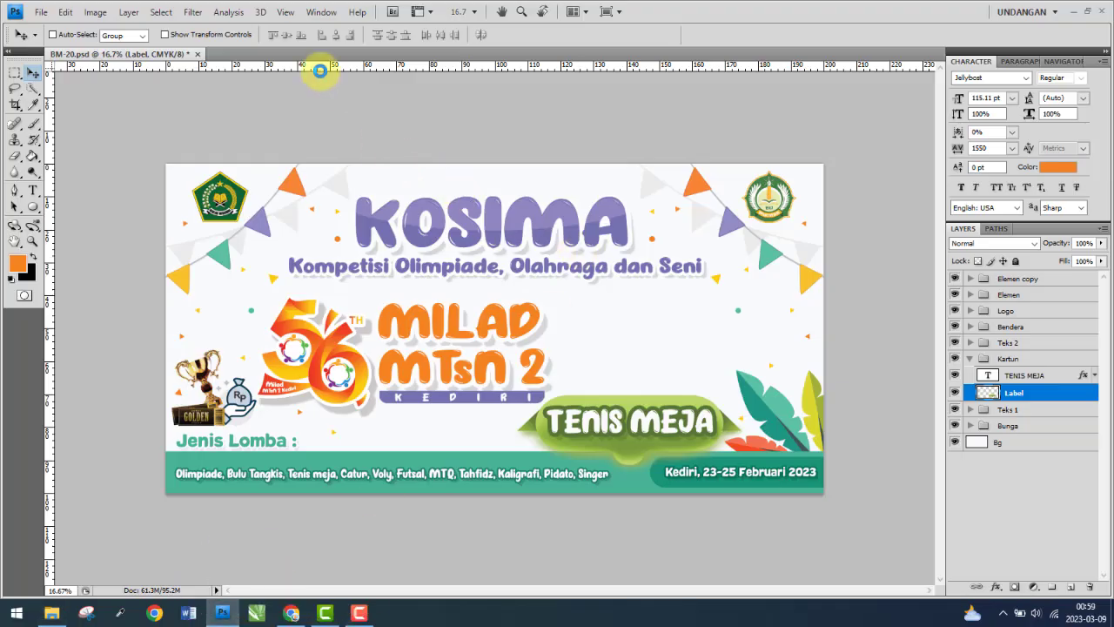
# - Place the BM-20.jpg CATUR banner as a new layer in the PSD and close the JPG
pyautogui.moveTo(222, 620)
pyautogui.mouseDown()
pyautogui.moveTo(311, 62)
pyautogui.moveTo(501, 132)
pyautogui.mouseUp()
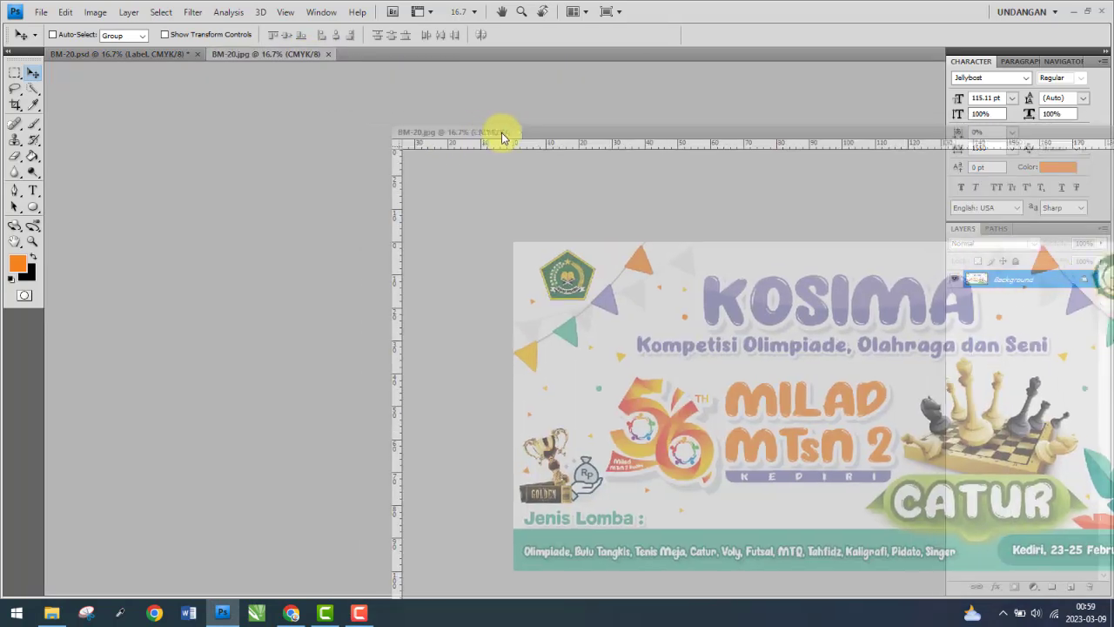
pyautogui.moveTo(624, 222); pyautogui.dragTo(383, 287)
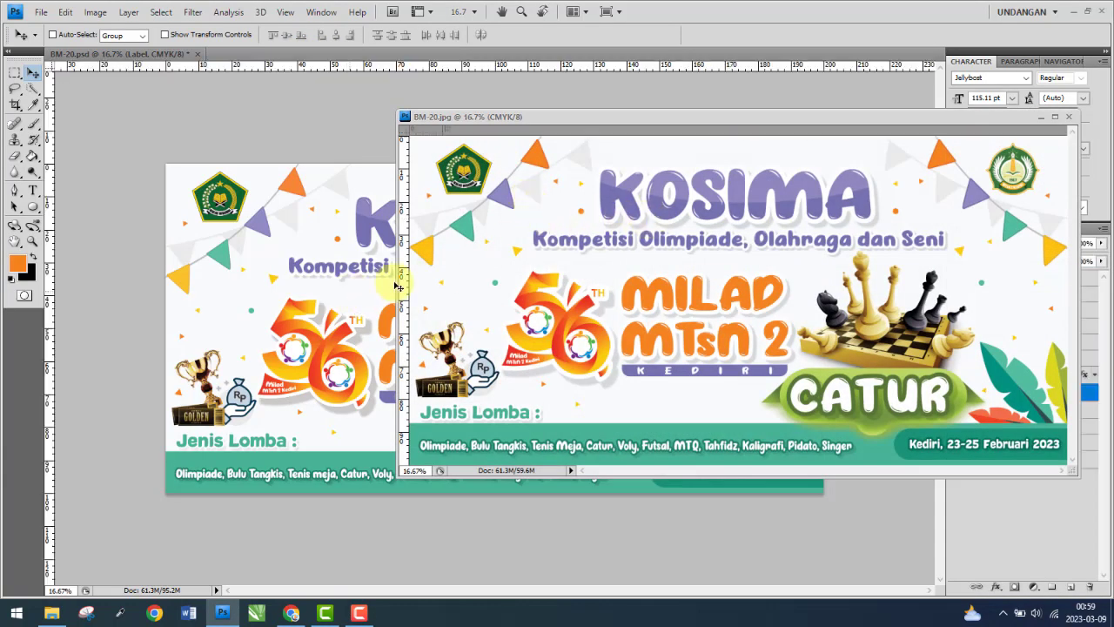
pyautogui.click(1069, 118)
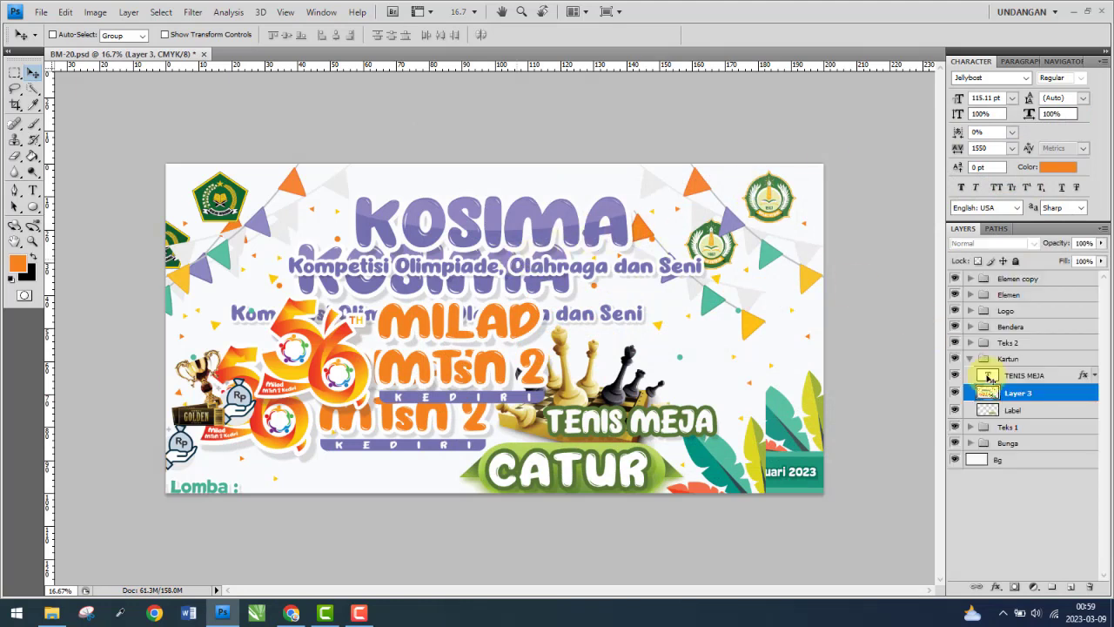
# - Tag the new layer yellow, rename it CONTOH, and move it below Label
pyautogui.rightClick(954, 396)
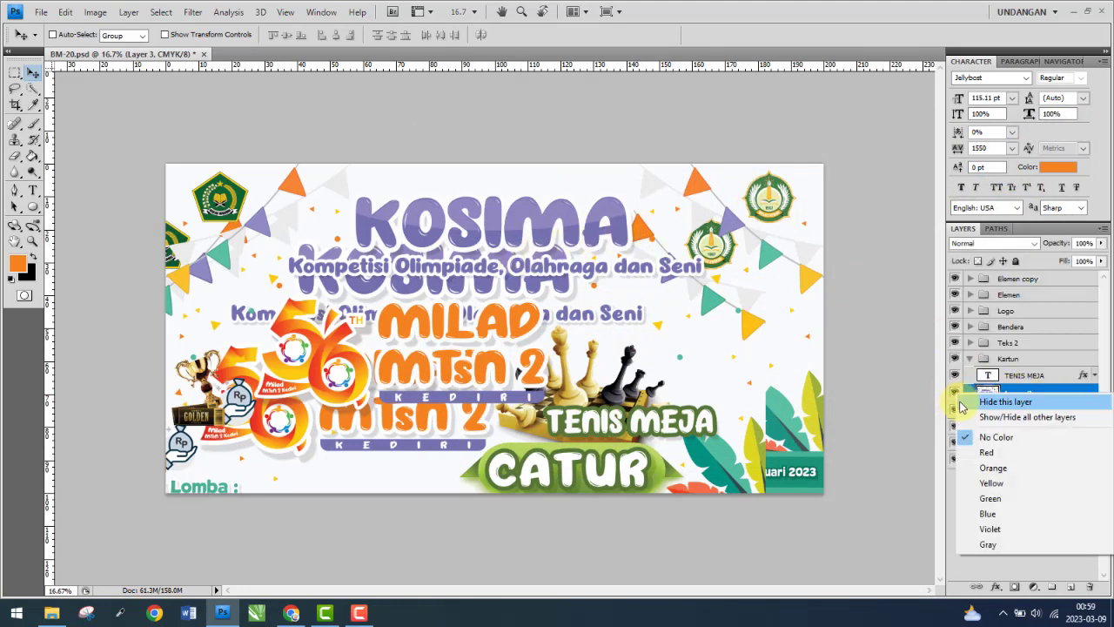
pyautogui.click(966, 483)
pyautogui.write('CONTO')
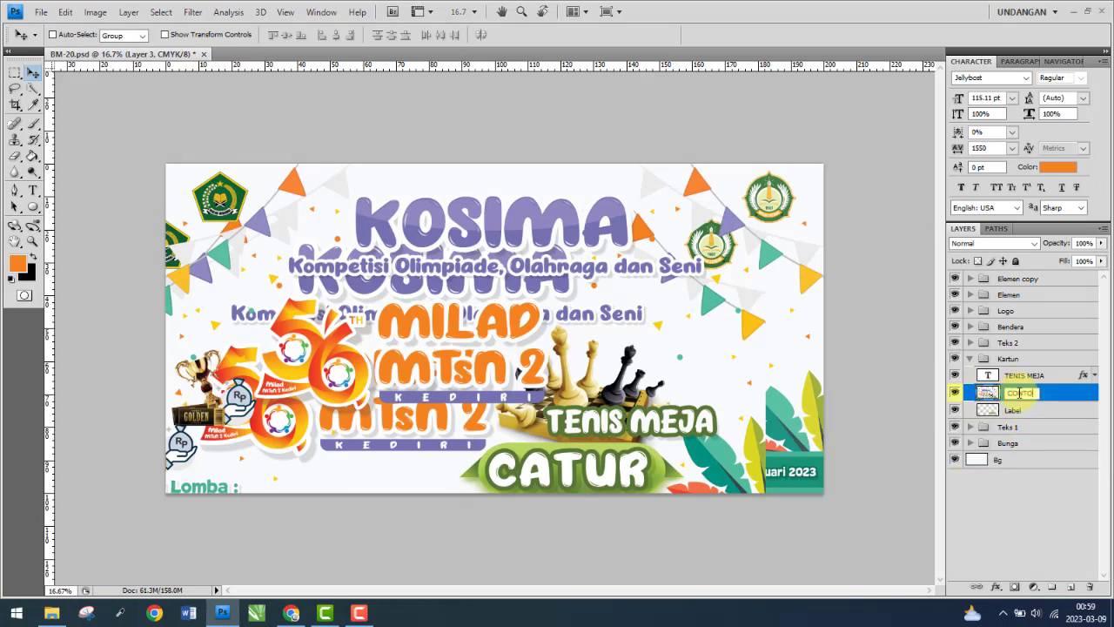
pyautogui.write('H')
pyautogui.press('Return')
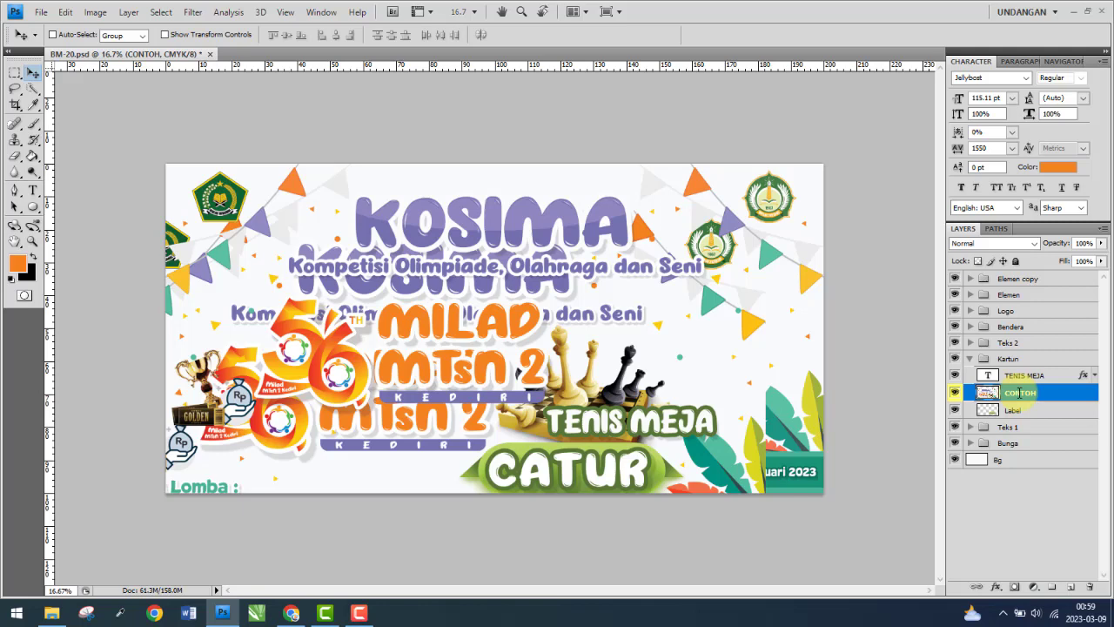
pyautogui.moveTo(1032, 396); pyautogui.dragTo(1026, 421)
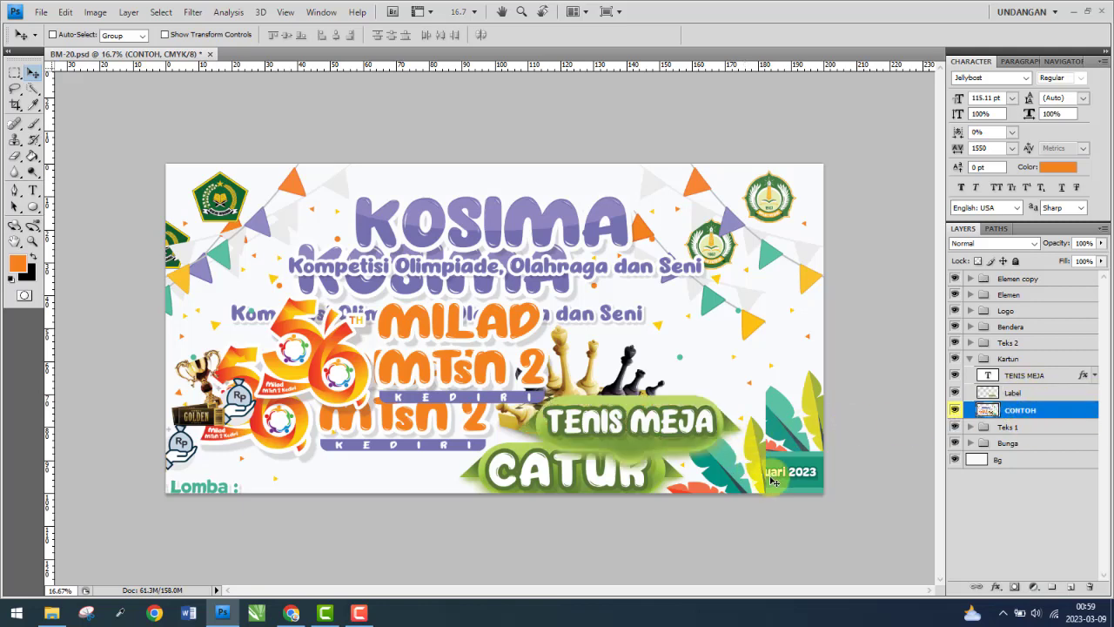
# - Zoom in and pan to the chess pieces and green label beside MILAD MTsN 2
pyautogui.scroll(1, 771, 483)
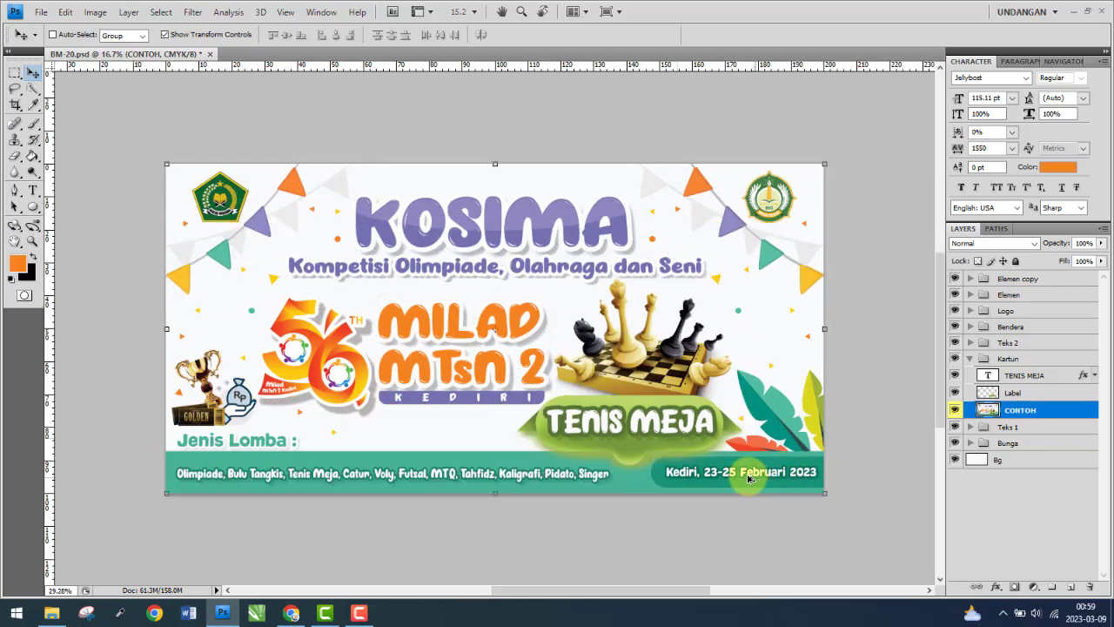
pyautogui.scroll(1, 748, 478)
pyautogui.scroll(1, 752, 470)
pyautogui.scroll(1, 769, 409)
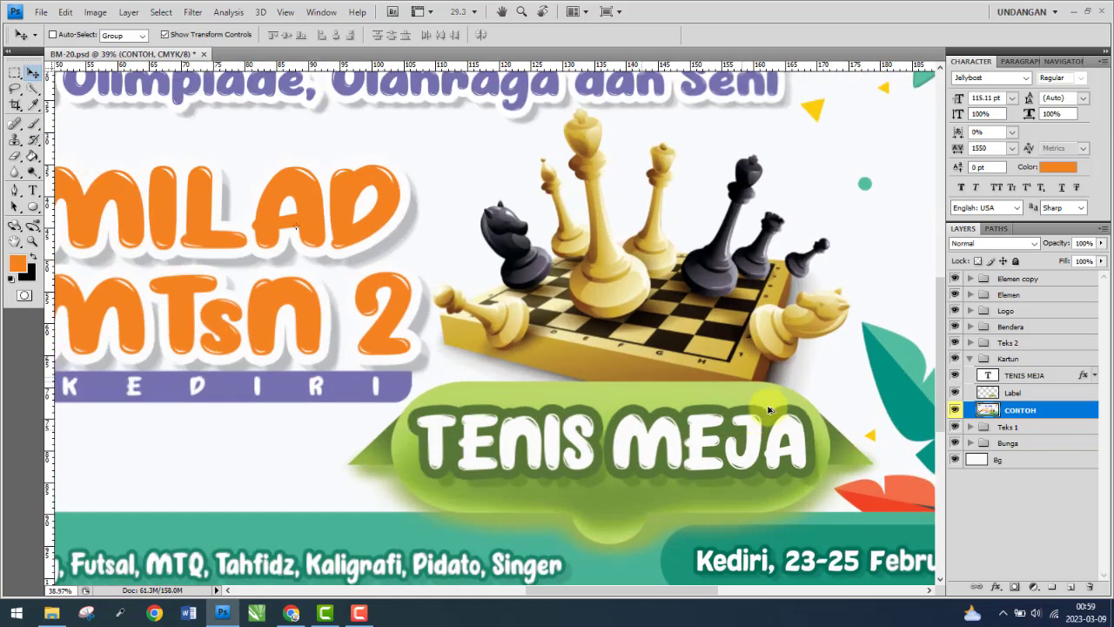
pyautogui.moveTo(769, 409)
pyautogui.mouseDown()
pyautogui.moveTo(575, 329)
pyautogui.moveTo(587, 378)
pyautogui.mouseUp()
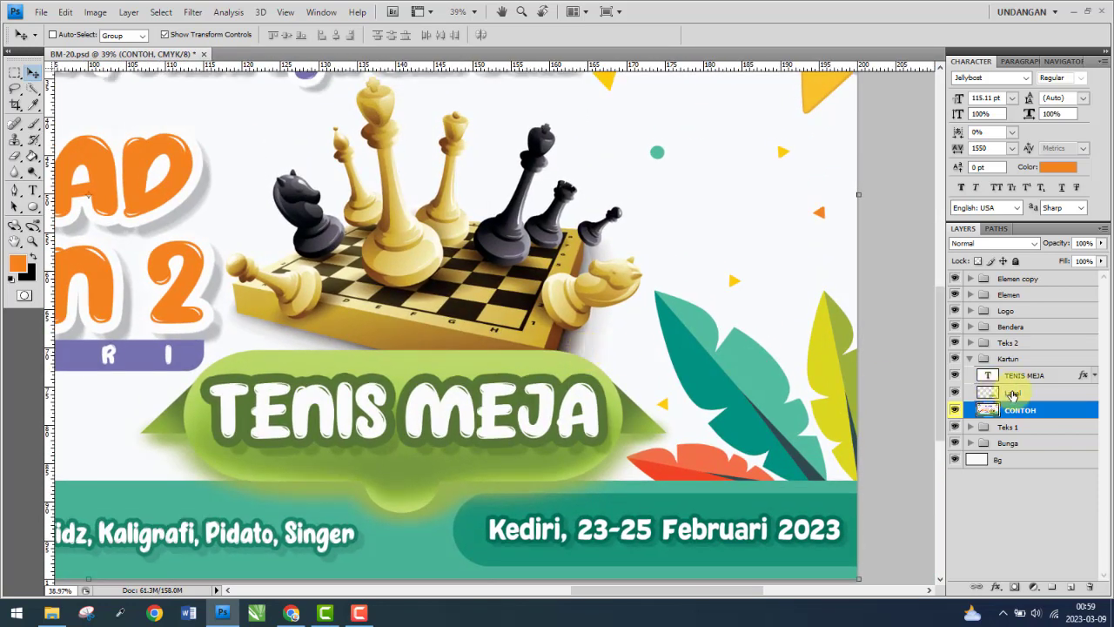
# - Compare Label and TENIS MEJA against the CATUR reference, leaving Label hidden
pyautogui.click(1026, 393)
pyautogui.doubleClick(961, 393)
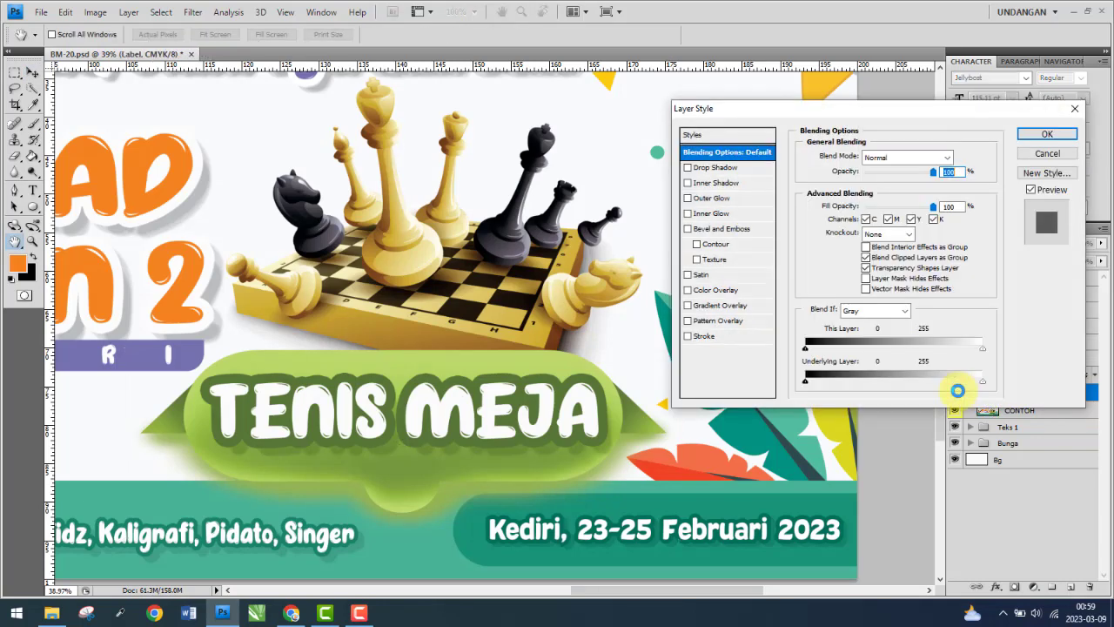
pyautogui.click(1048, 154)
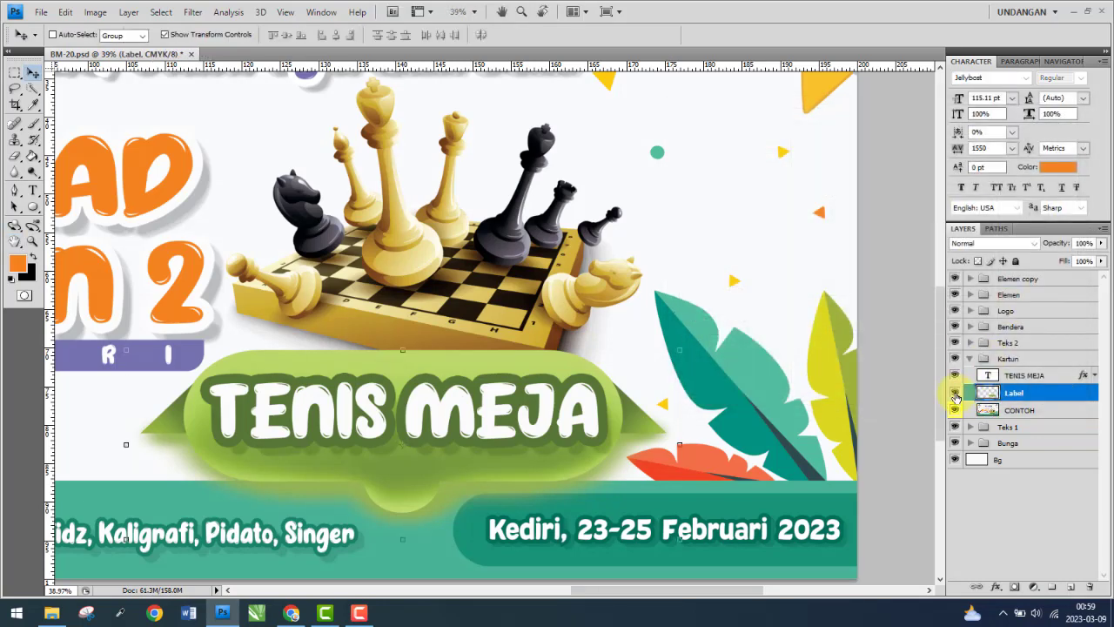
pyautogui.click(956, 394)
pyautogui.click(956, 394)
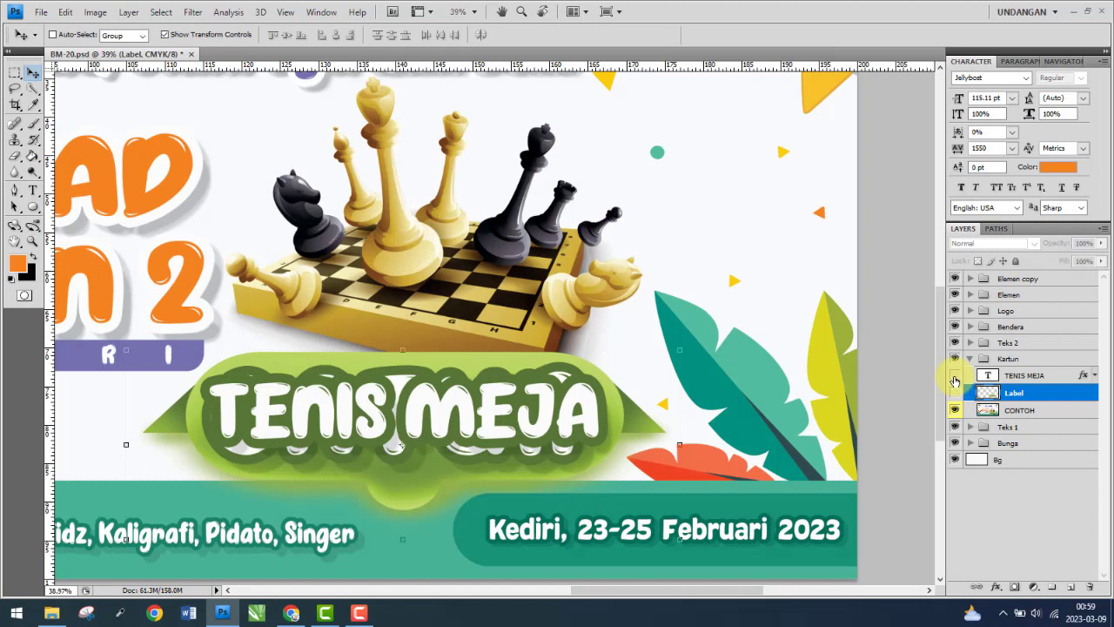
pyautogui.click(954, 380)
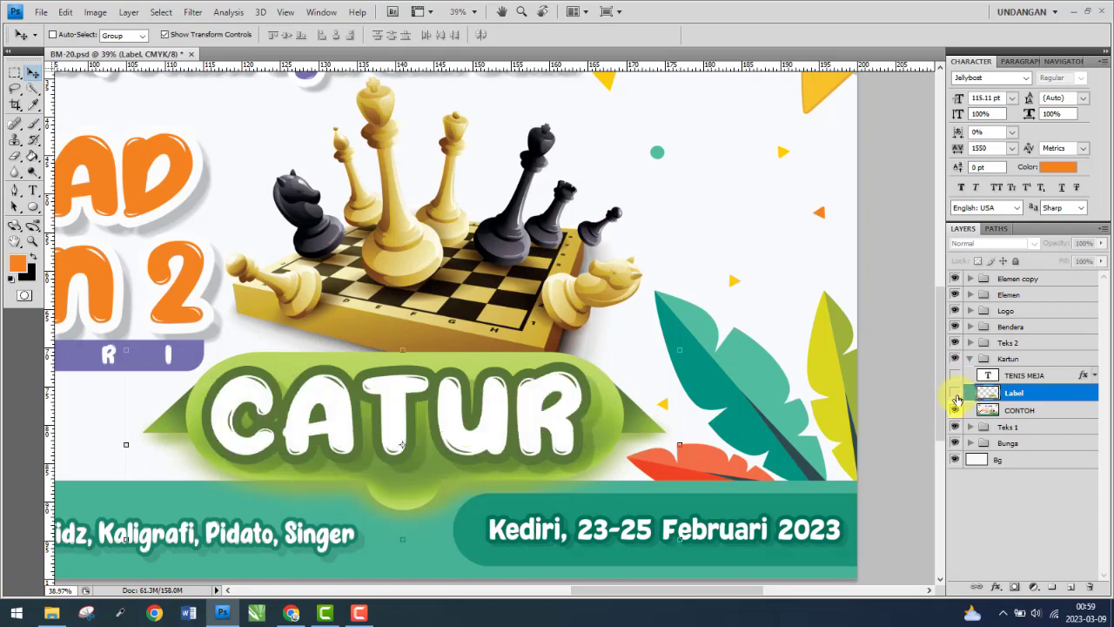
pyautogui.click(955, 394)
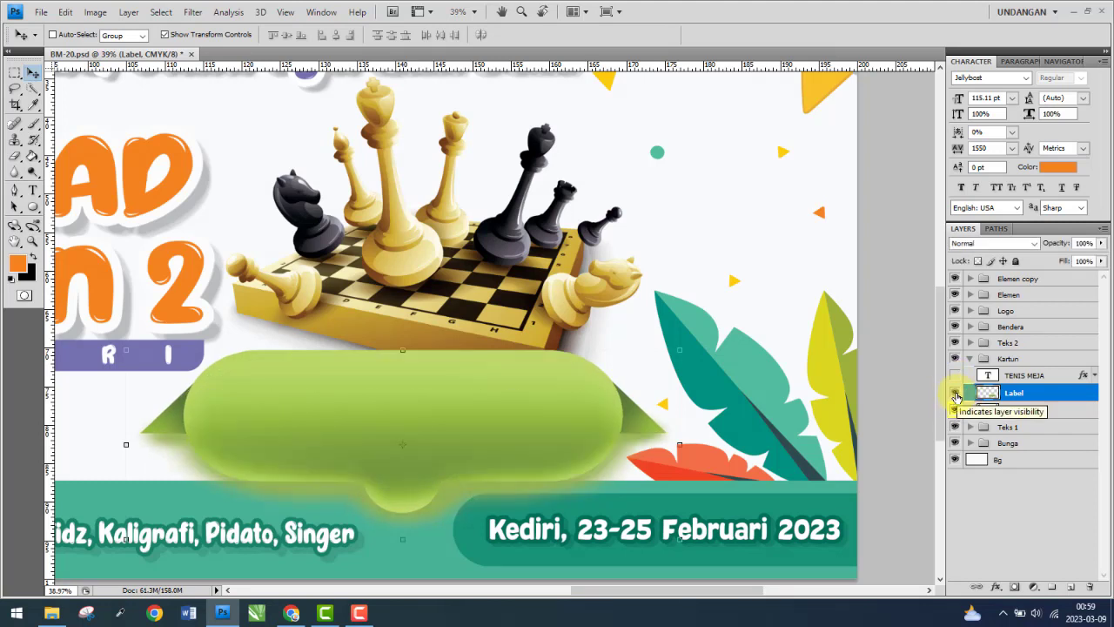
pyautogui.click(955, 395)
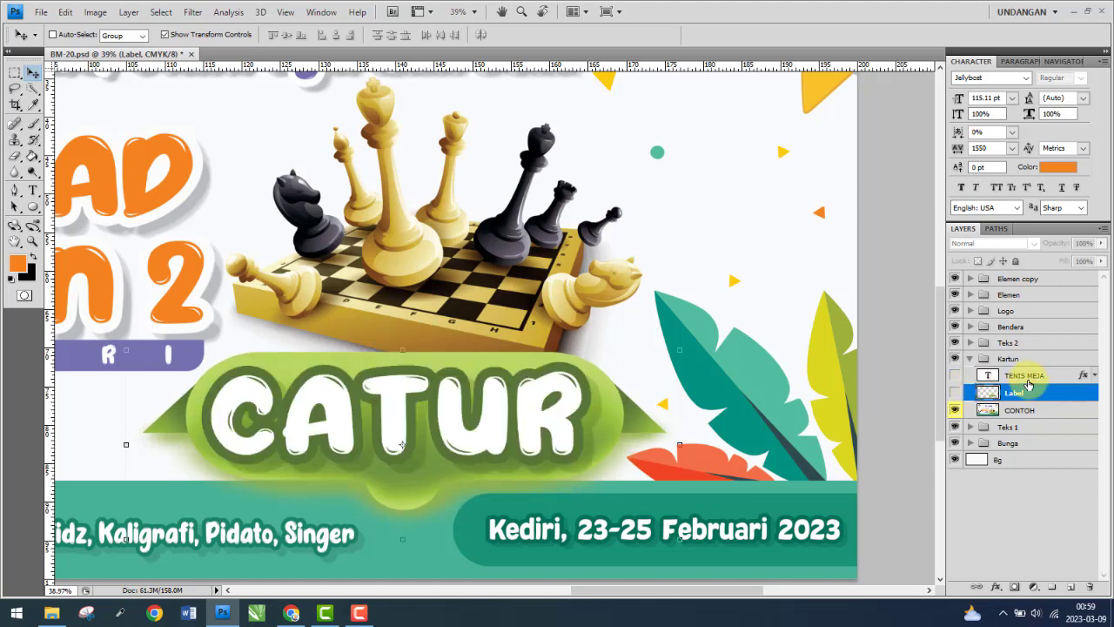
# - Show the TENIS MEJA text layer and place the Type cursor in its text
pyautogui.click(1029, 379)
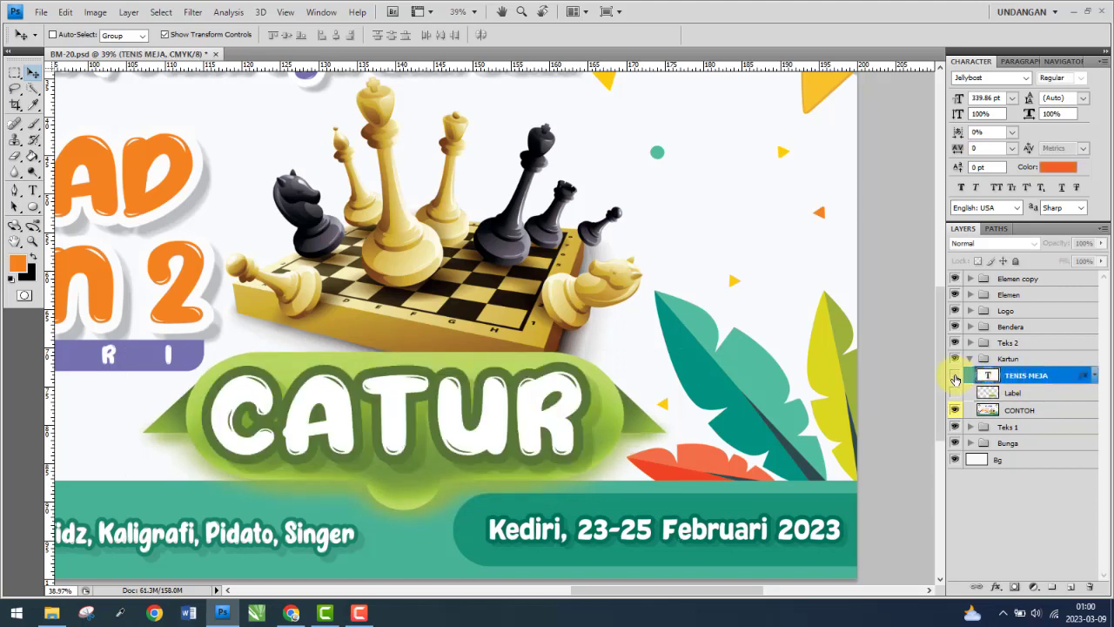
pyautogui.click(955, 376)
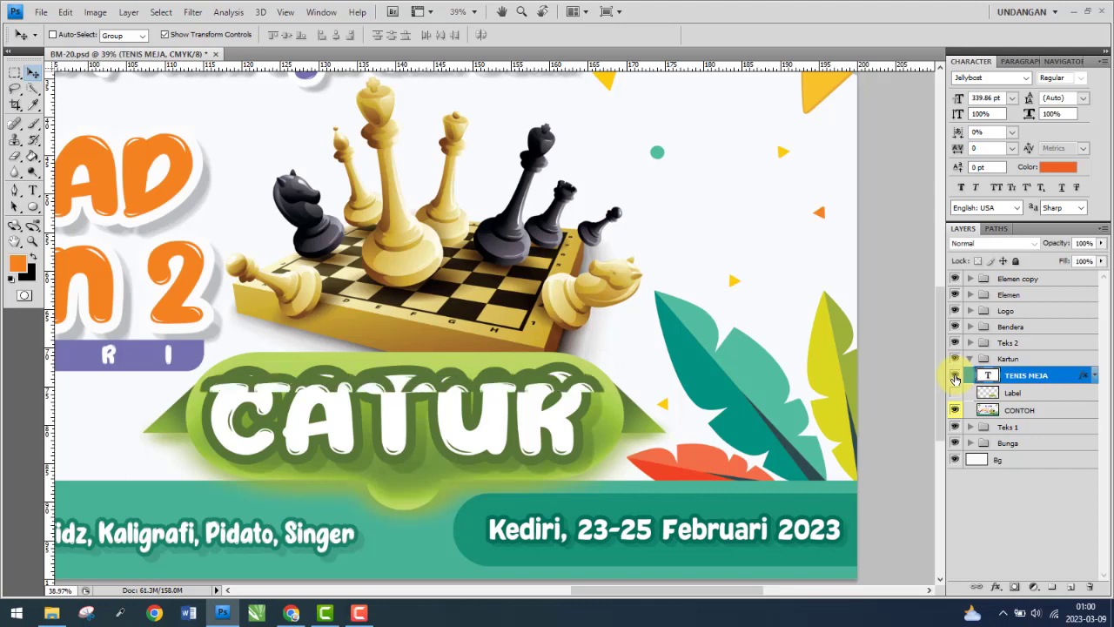
pyautogui.click(32, 190)
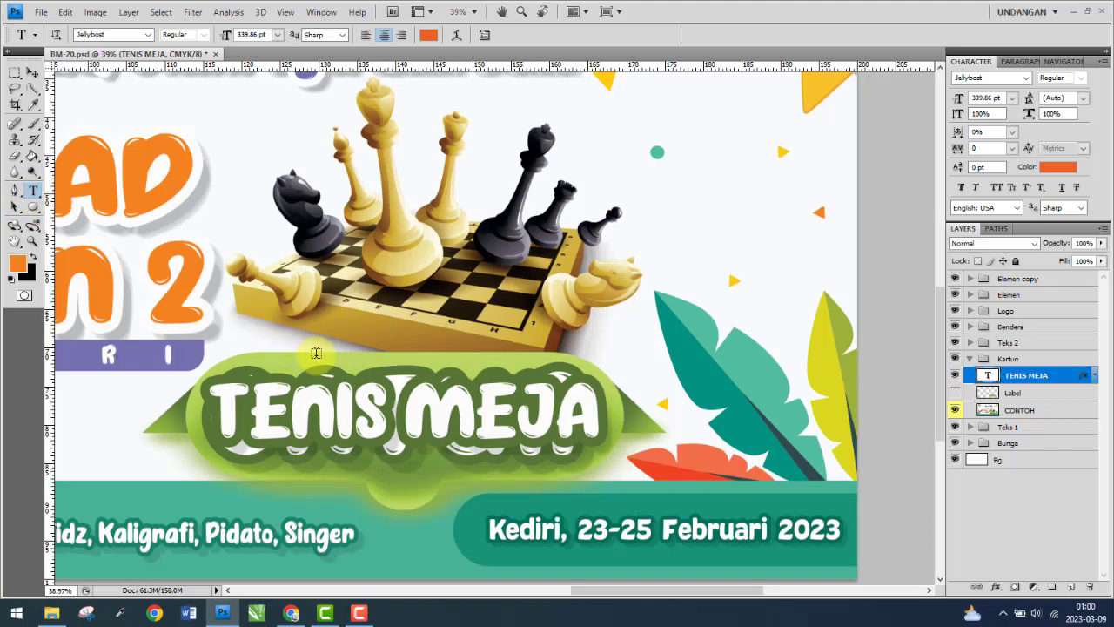
pyautogui.click(366, 401)
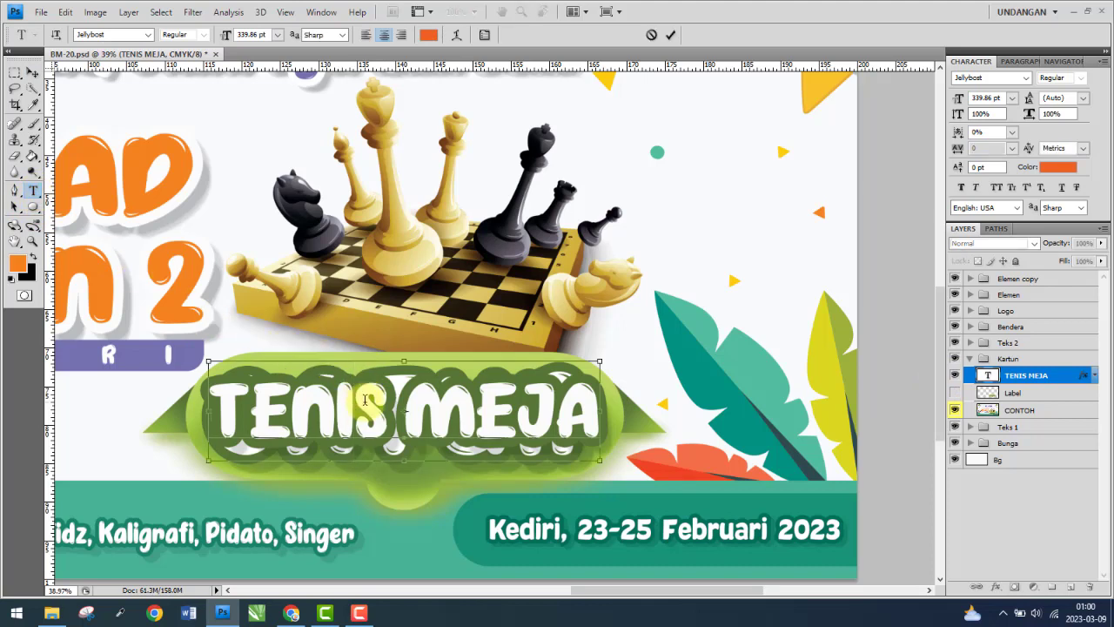
# - Replace the banner text TENIS MEJA with CATUR and commit the edit
pyautogui.hotkey('ctrl', 'a')
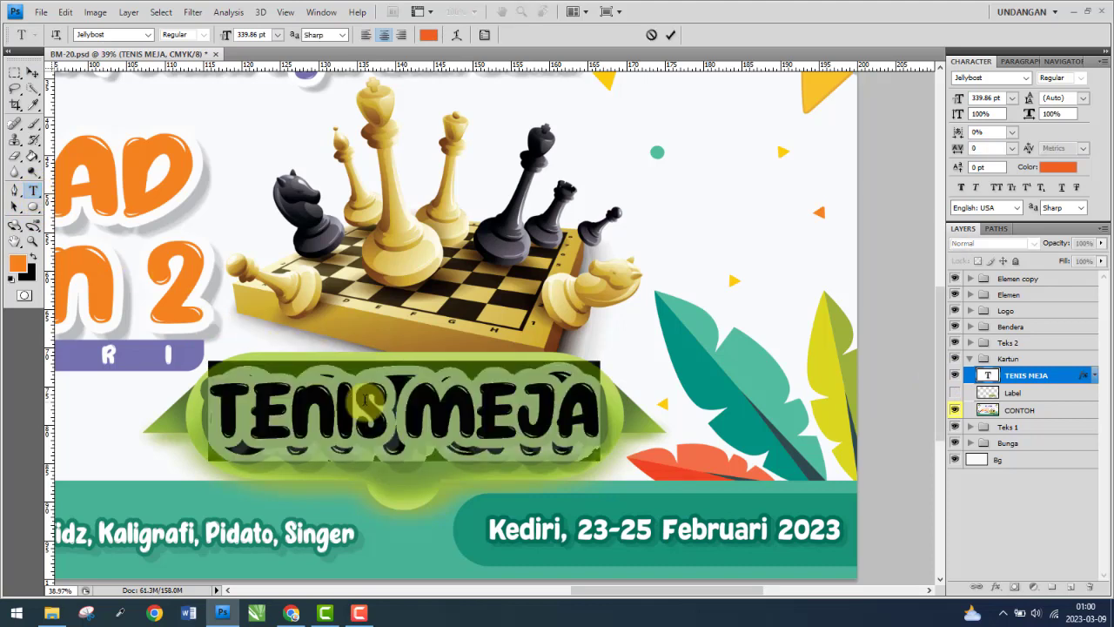
pyautogui.write('CATUR')
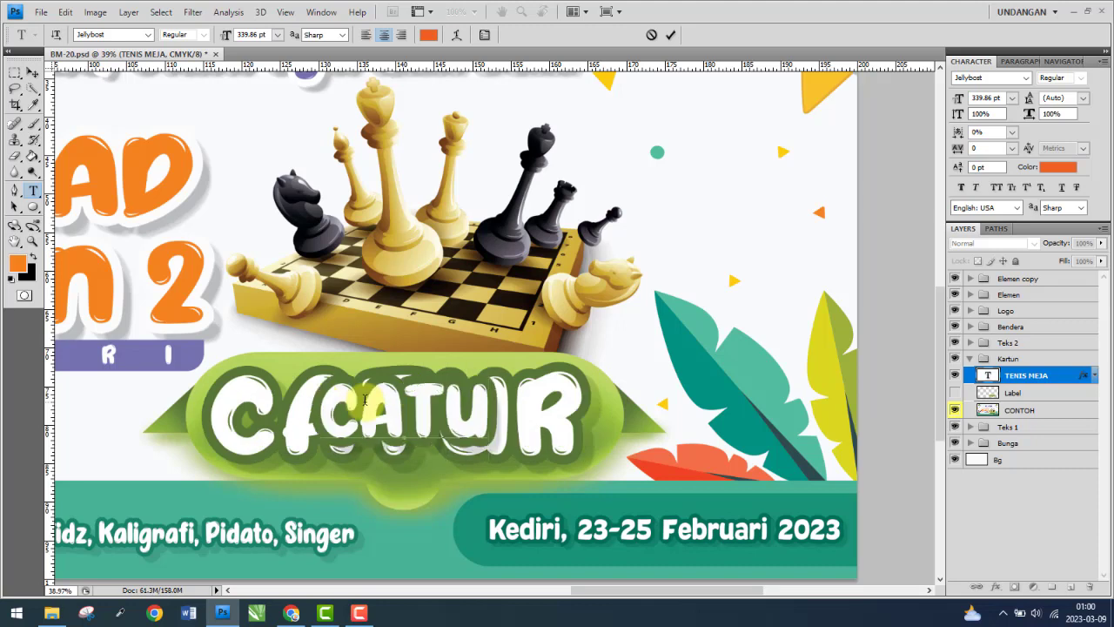
pyautogui.hotkey('ctrl', 'Return')
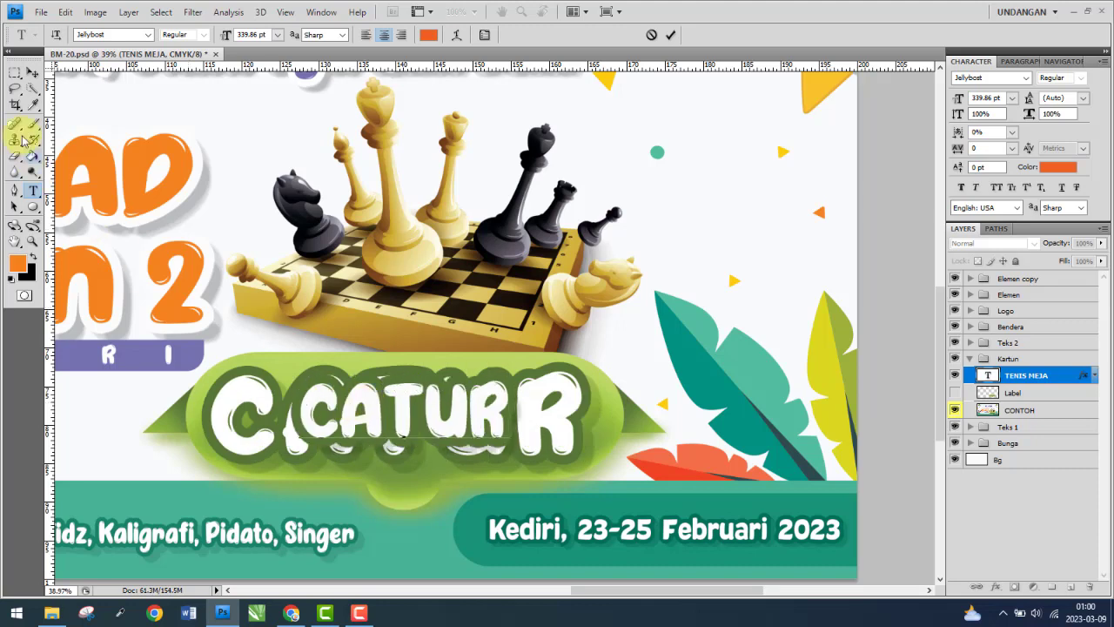
pyautogui.click(32, 72)
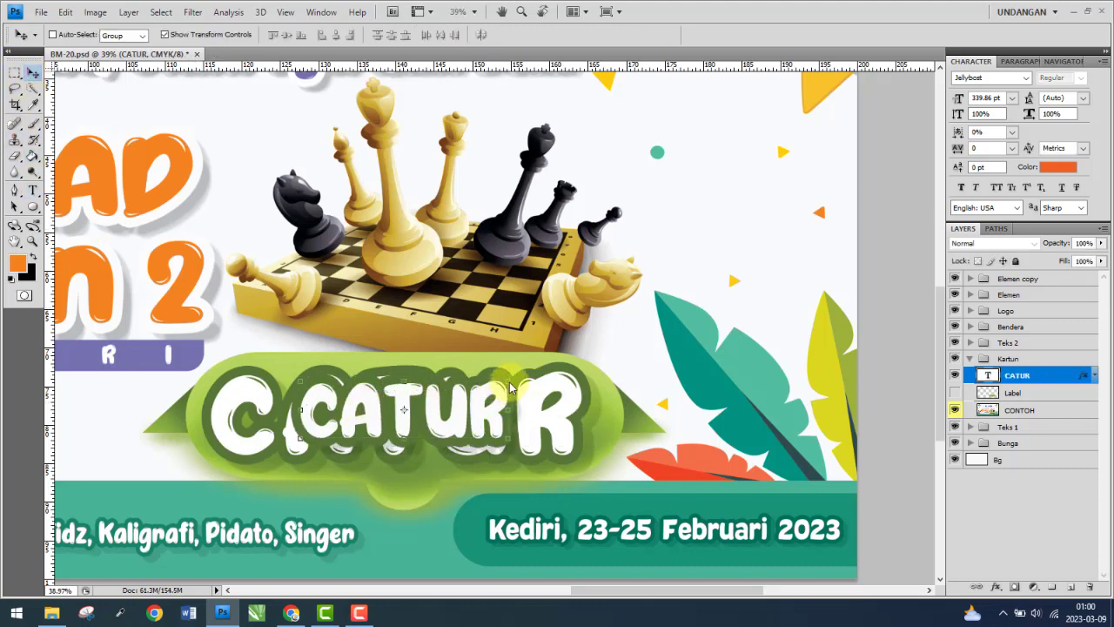
# - Stretch the CATUR text wider and taller to fill the green label, then nudge it up three steps
pyautogui.hotkey('ctrl', 't')
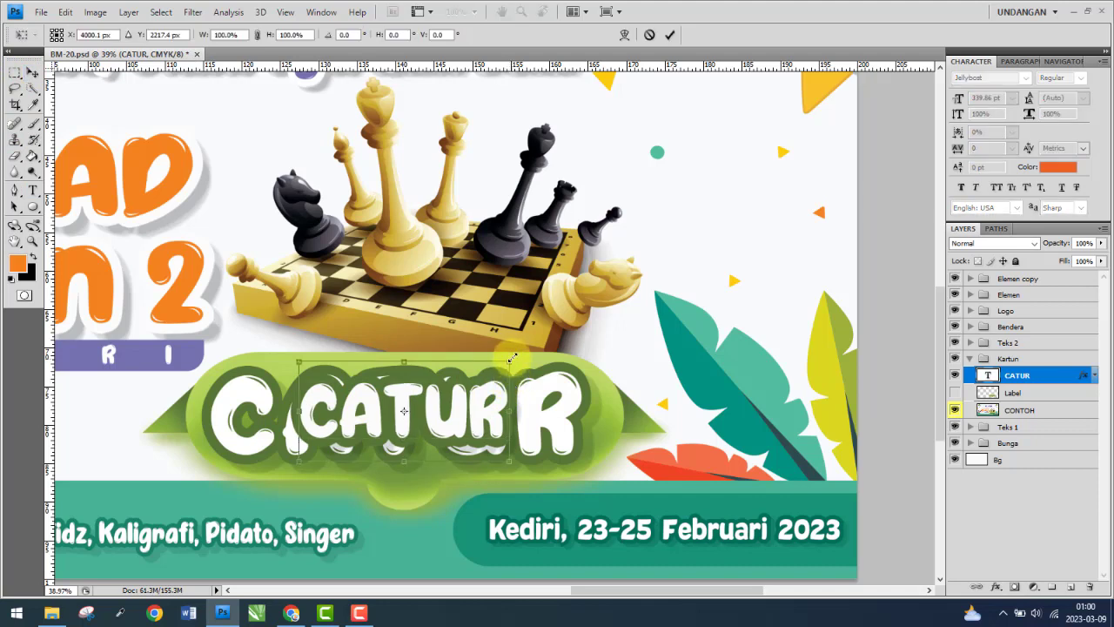
pyautogui.moveTo(510, 355); pyautogui.dragTo(553, 341)
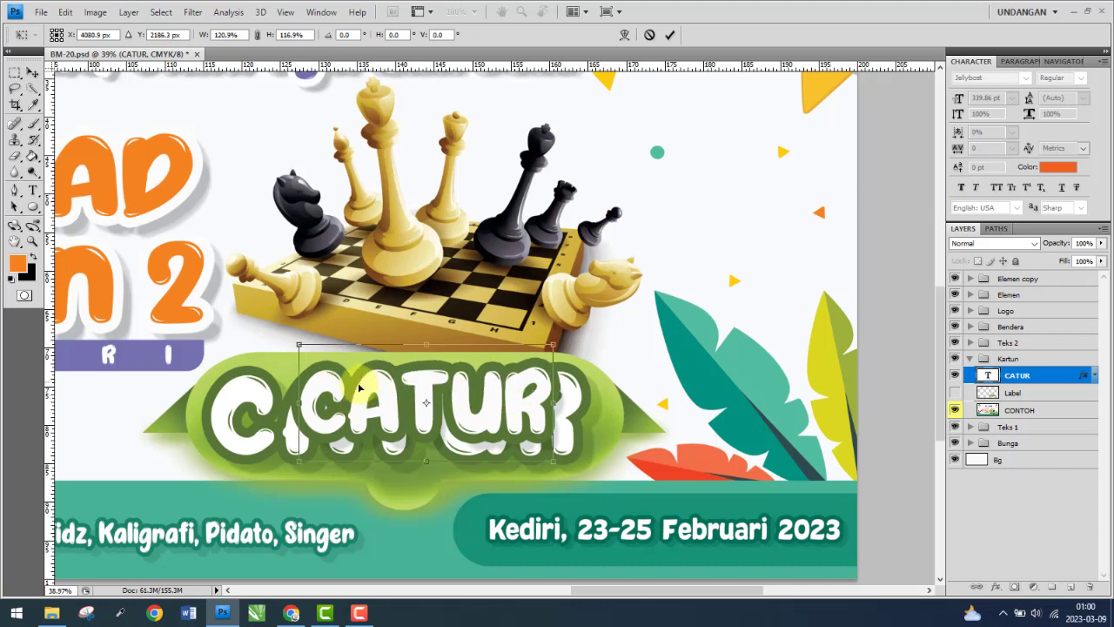
pyautogui.moveTo(360, 388); pyautogui.dragTo(269, 392)
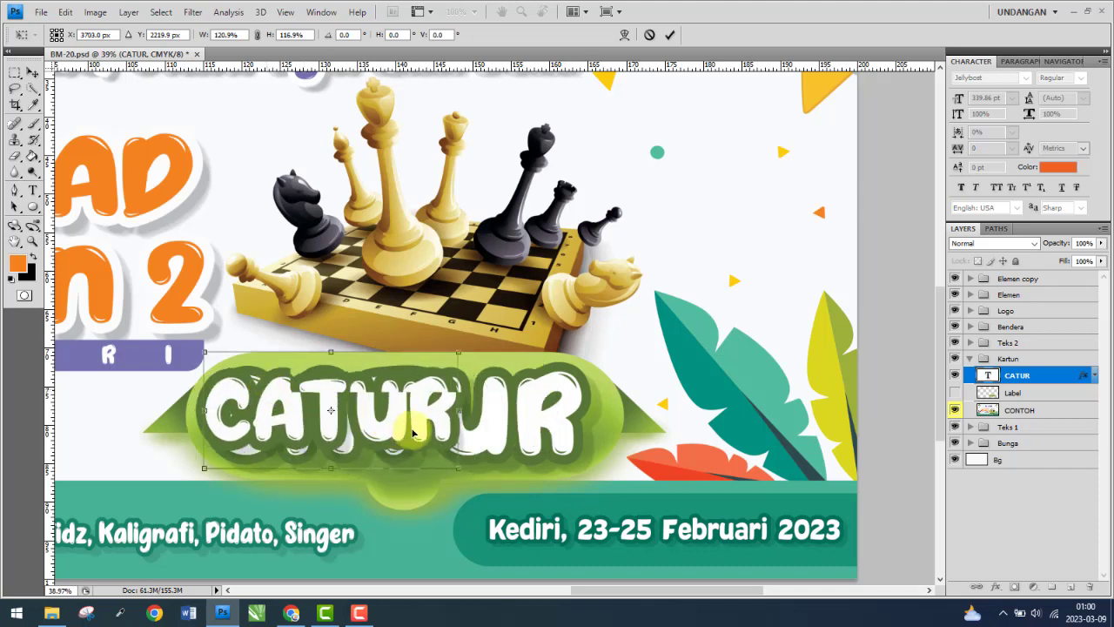
pyautogui.moveTo(412, 433); pyautogui.dragTo(415, 431)
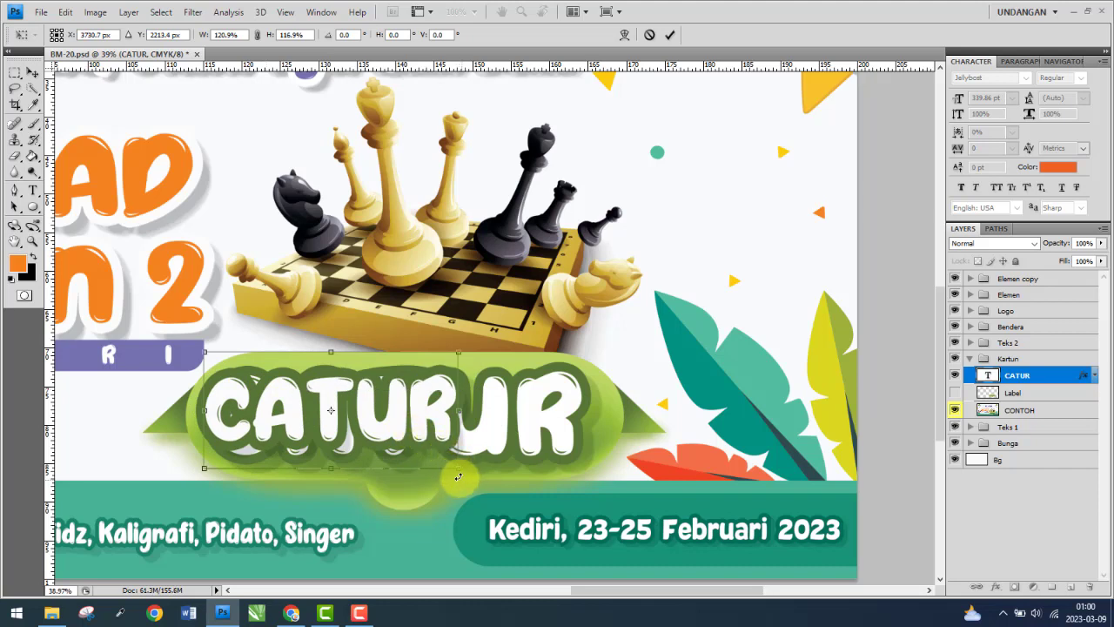
pyautogui.moveTo(458, 476); pyautogui.dragTo(503, 489)
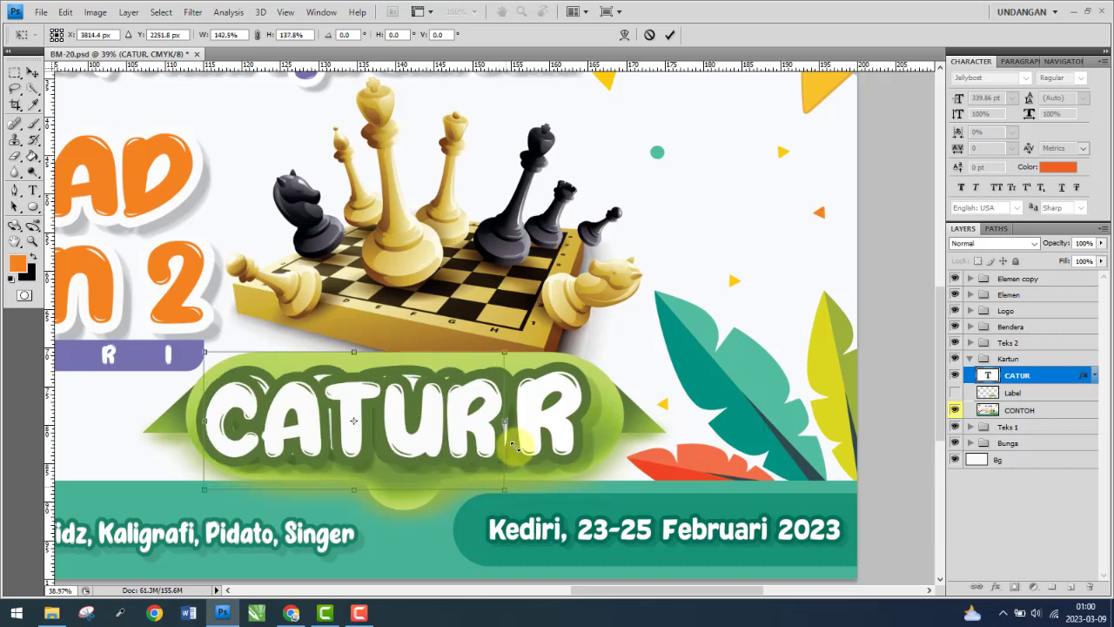
pyautogui.moveTo(505, 420); pyautogui.dragTo(578, 420)
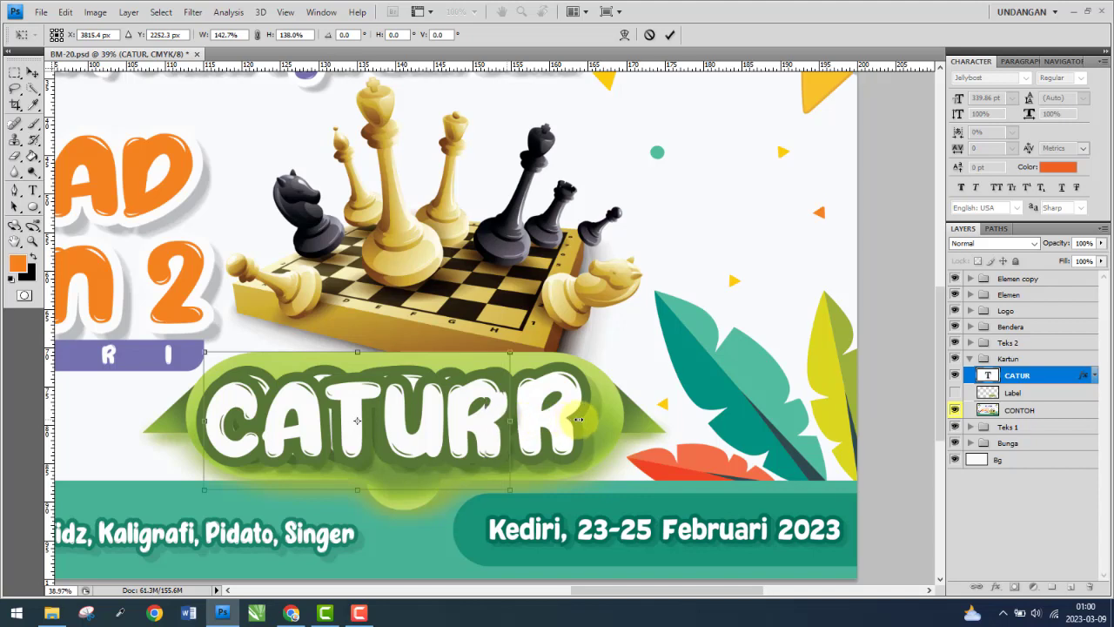
pyautogui.moveTo(580, 419); pyautogui.dragTo(593, 418)
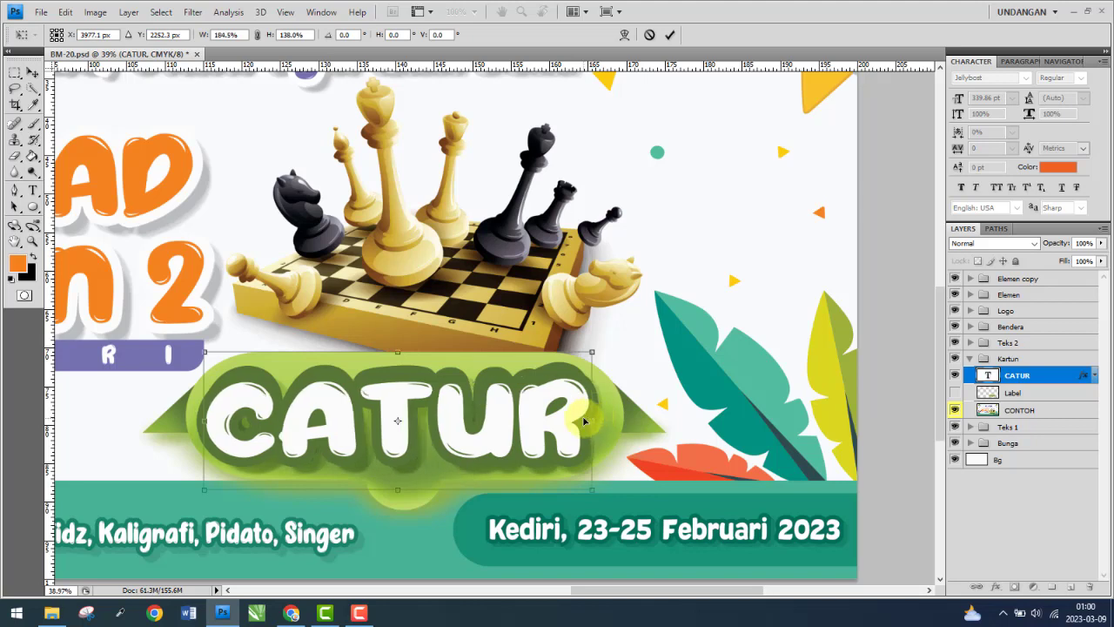
pyautogui.press('Return')
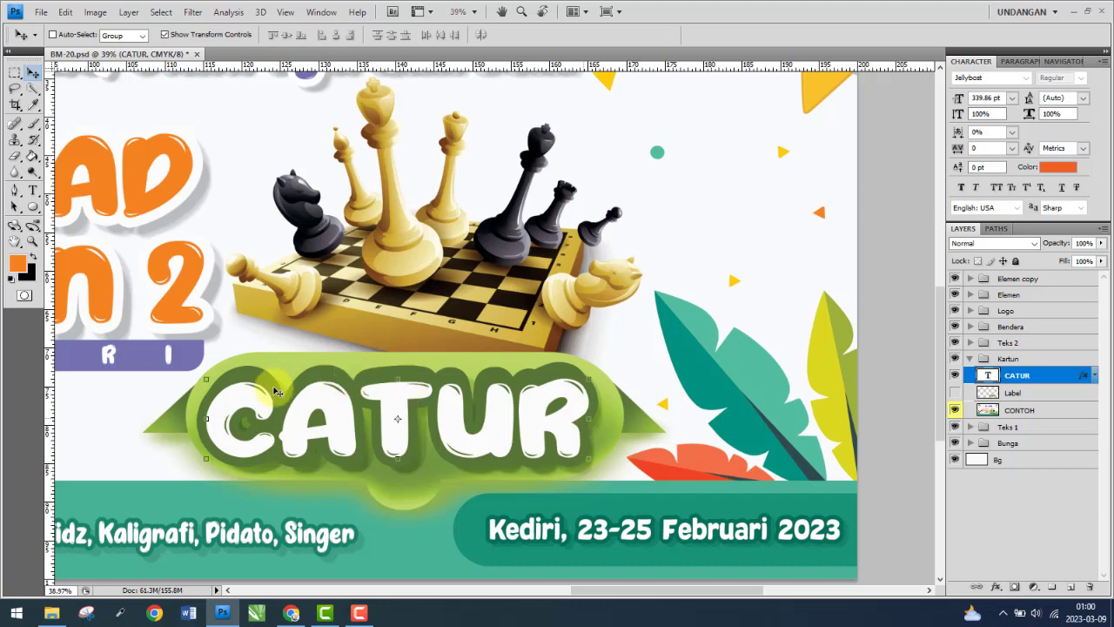
pyautogui.press('Up')
pyautogui.press('Up')
pyautogui.press('Up')
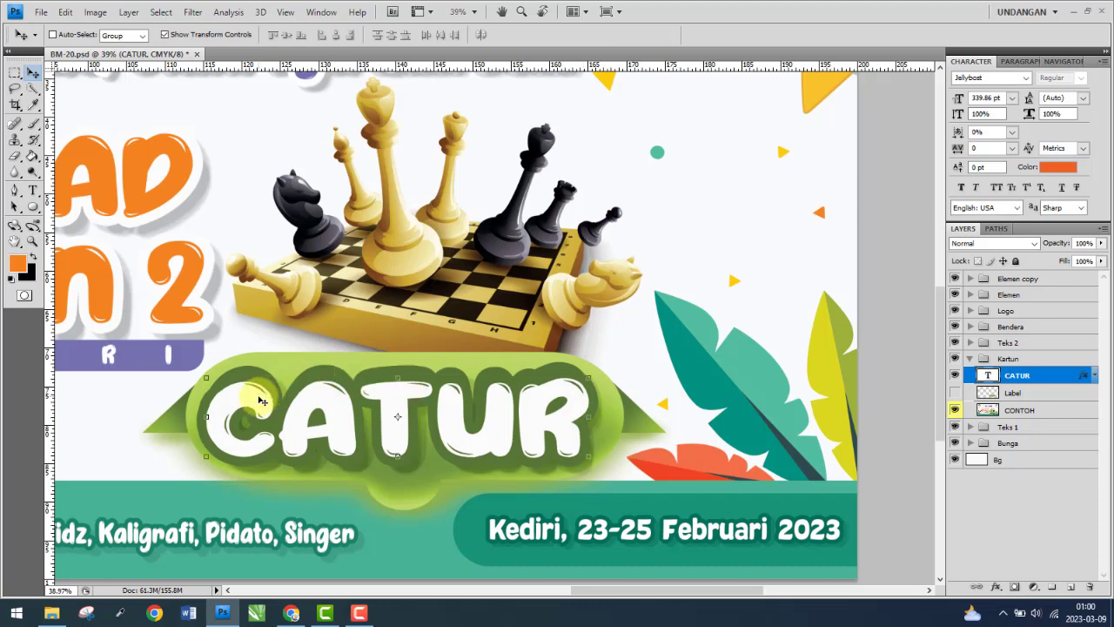
pyautogui.press('Up')
pyautogui.press('Up')
pyautogui.press('Up')
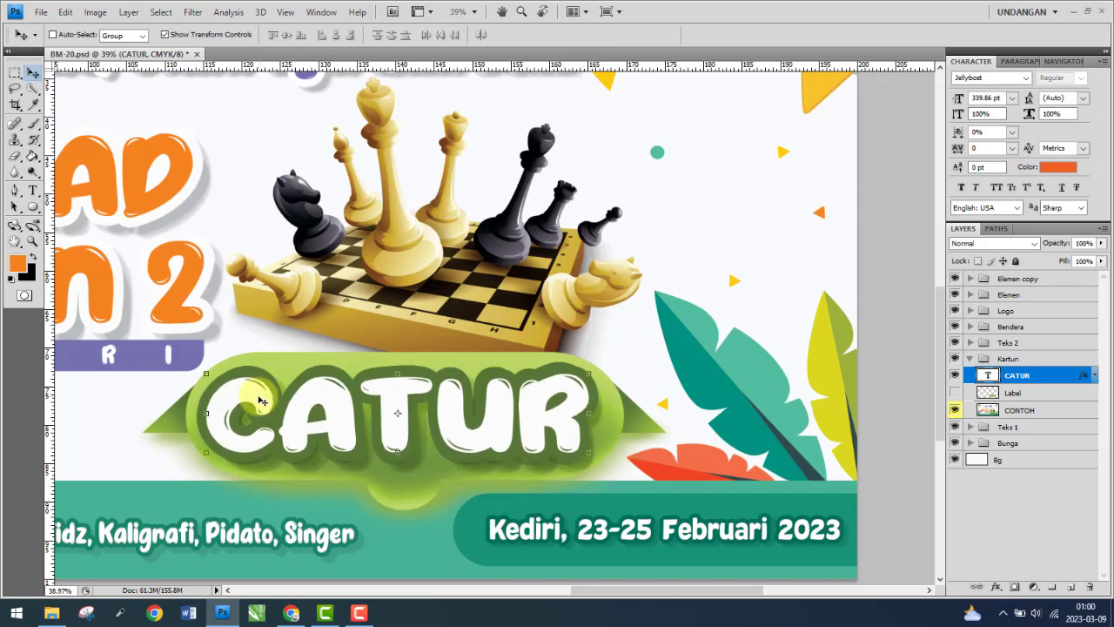
pyautogui.press('Up')
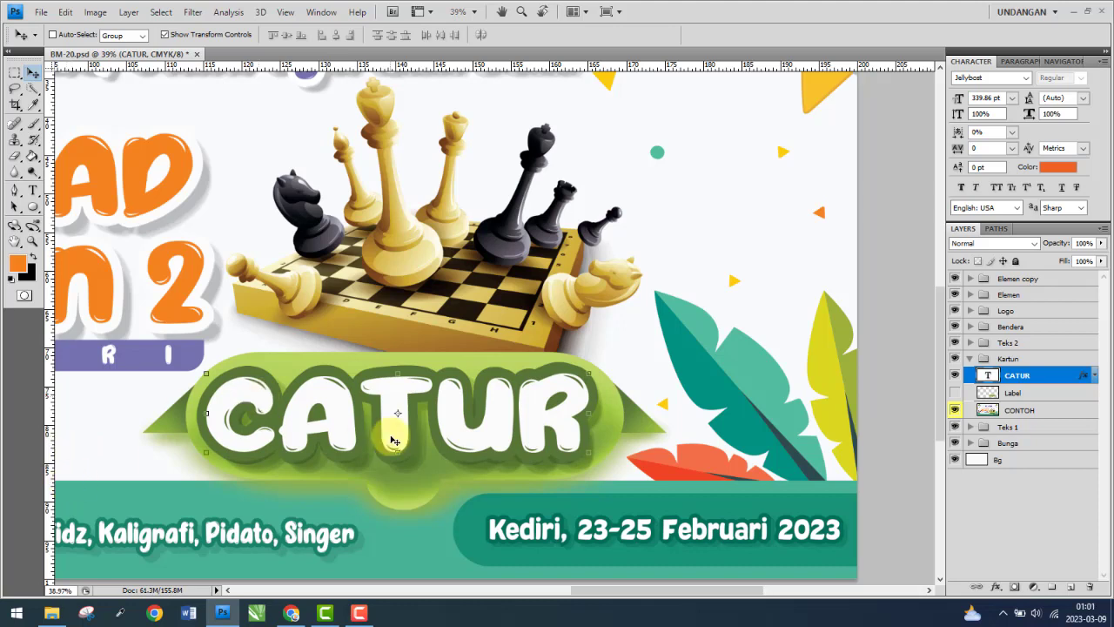
# - Make CATUR slightly taller once more and nudge it up two steps
pyautogui.hotkey('ctrl', 't')
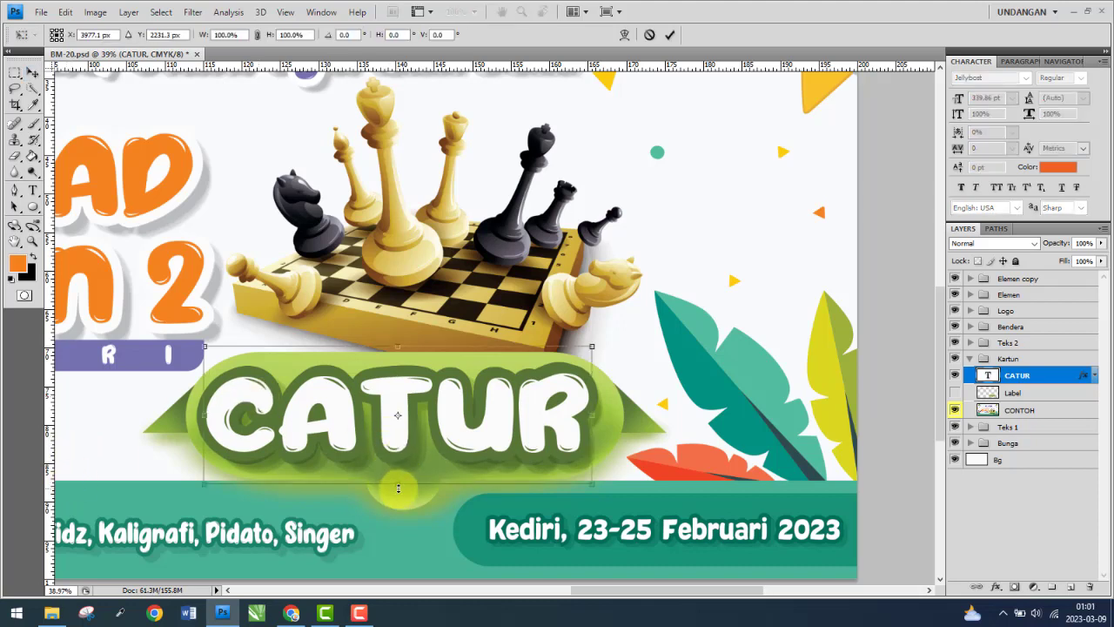
pyautogui.moveTo(398, 488); pyautogui.dragTo(418, 466)
pyautogui.press('Return')
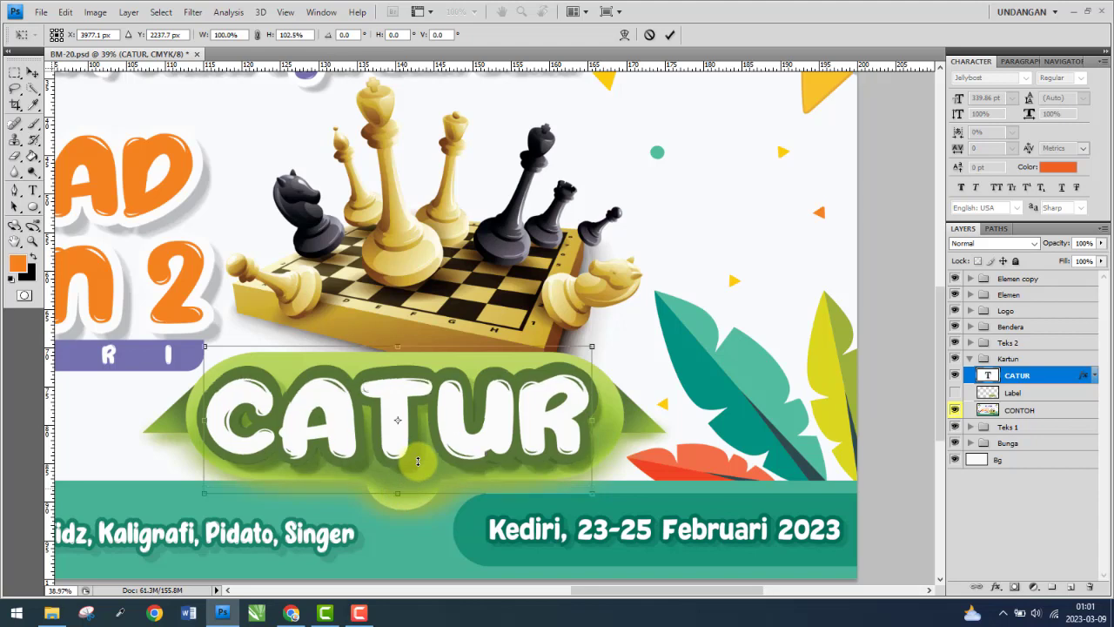
pyautogui.press('Up')
pyautogui.press('Up')
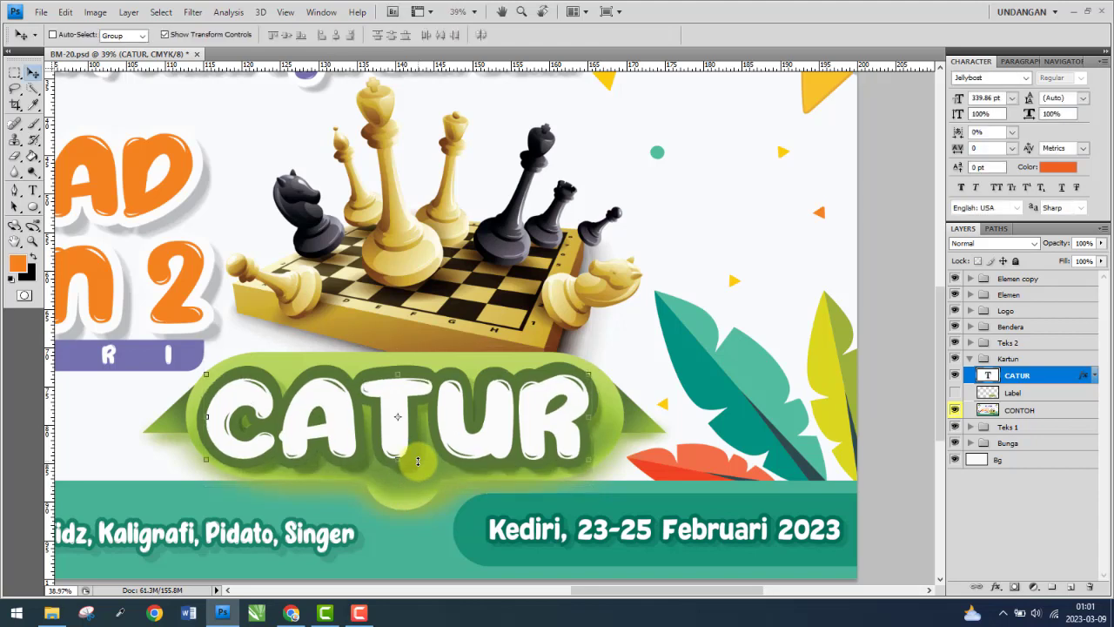
pyautogui.press('Up')
pyautogui.press('Up')
pyautogui.press('Up')
pyautogui.press('Up')
pyautogui.press('Up')
pyautogui.press('Up')
pyautogui.press('Up')
pyautogui.press('Up')
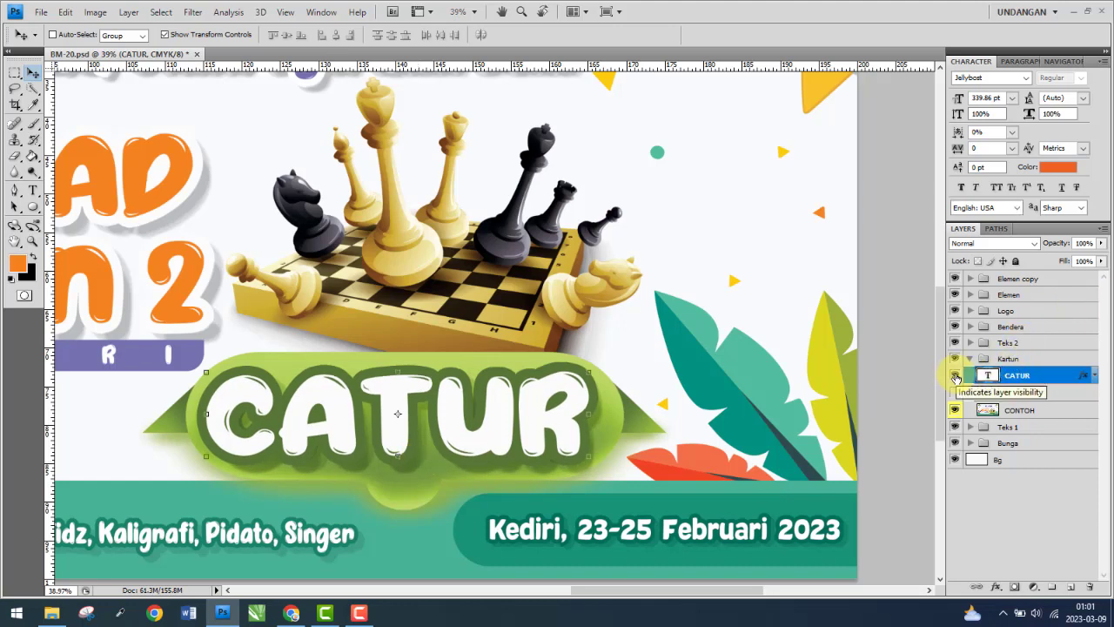
# - Toggle the CATUR text's visibility to compare, then select and show the Label layer
pyautogui.click(955, 376)
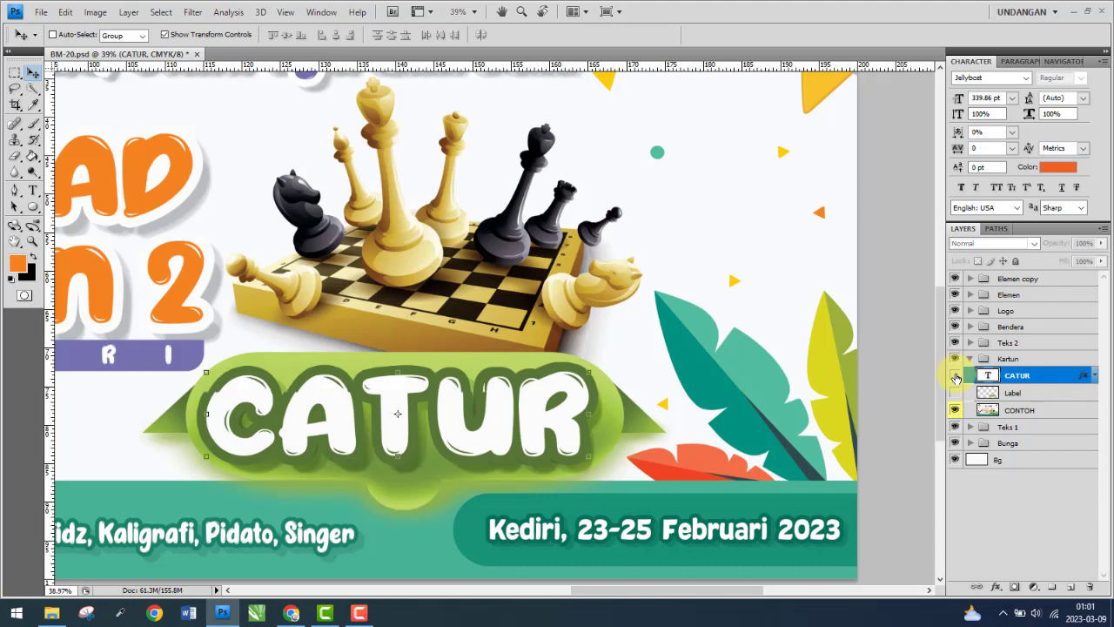
pyautogui.click(955, 376)
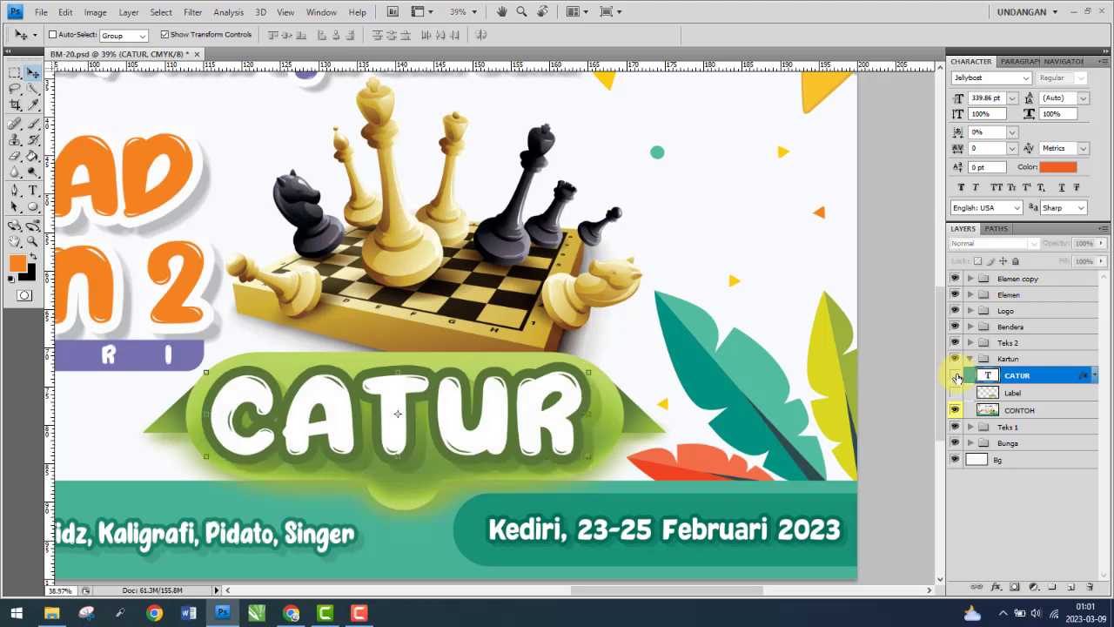
pyautogui.click(955, 376)
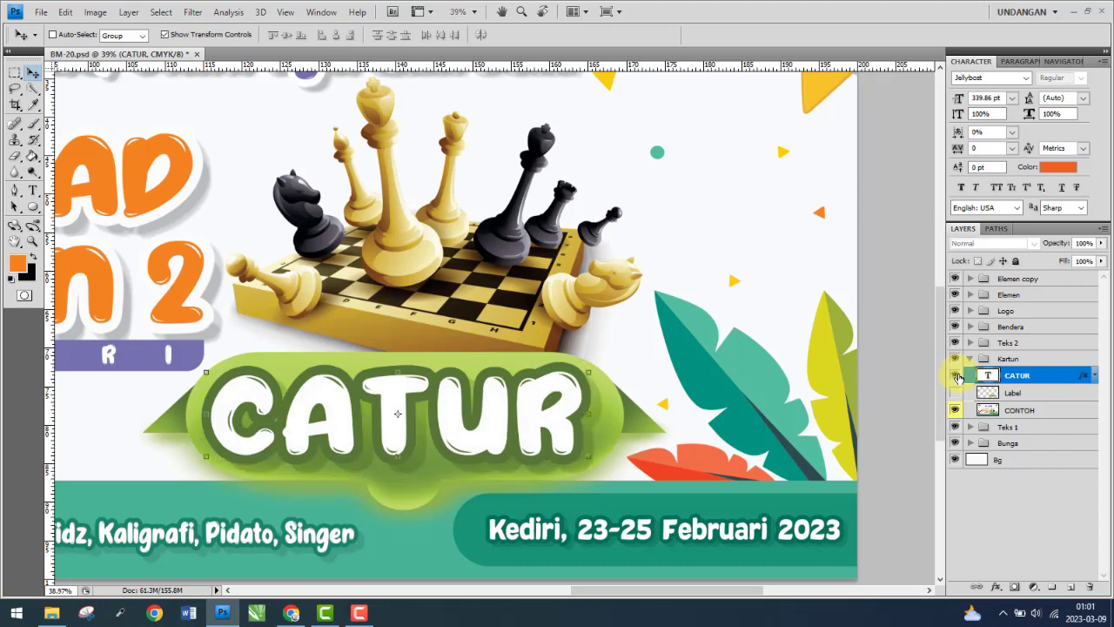
pyautogui.click(955, 376)
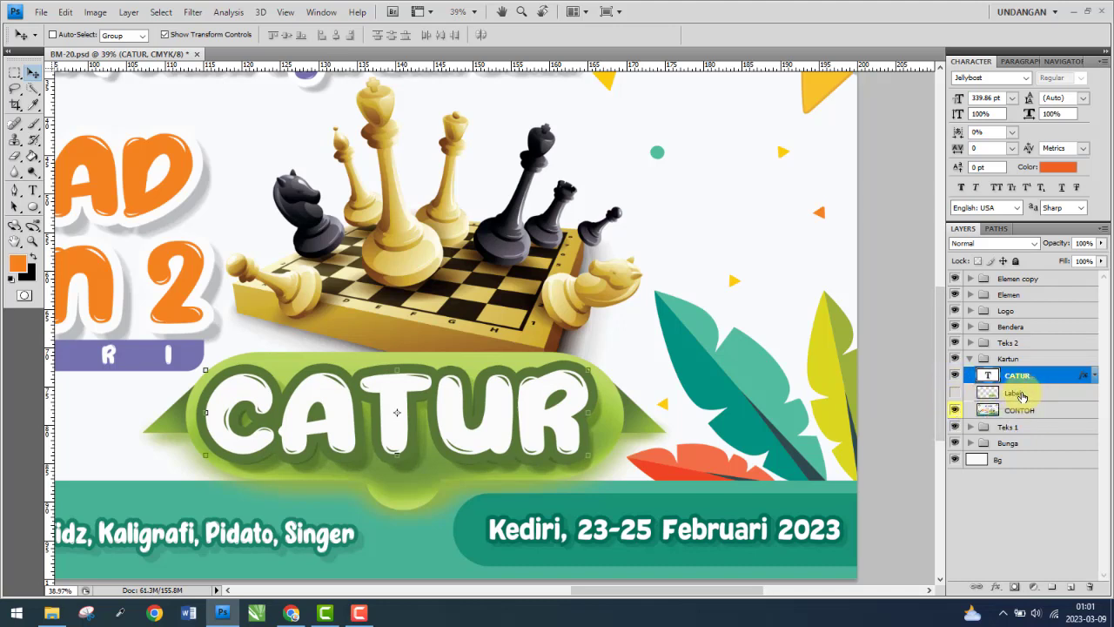
pyautogui.hotkey('alt', '[')
pyautogui.click(955, 394)
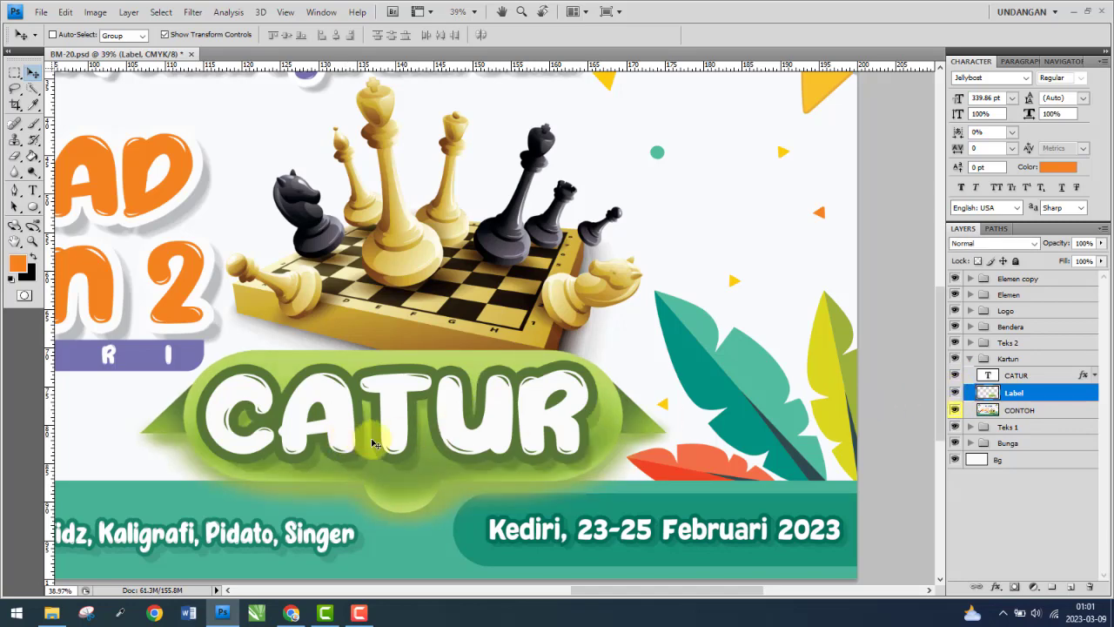
# - Toggle the CONTOH sample to compare, then bring up the BM-20P folder in File Explorer
pyautogui.scroll(-2, 373, 443)
pyautogui.scroll(-1, 470, 446)
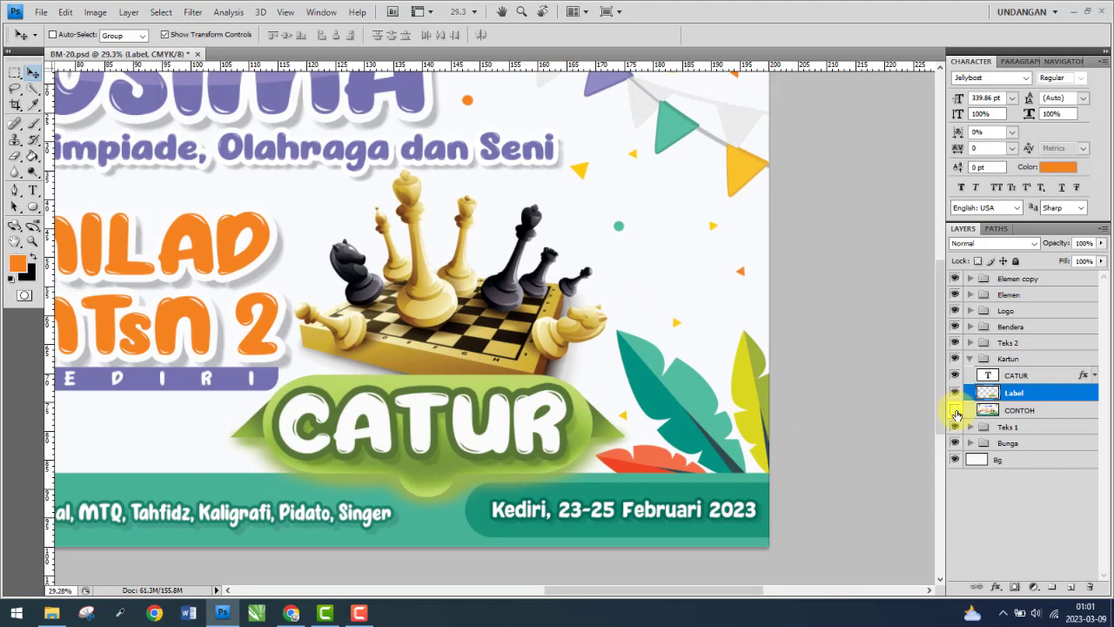
pyautogui.click(955, 411)
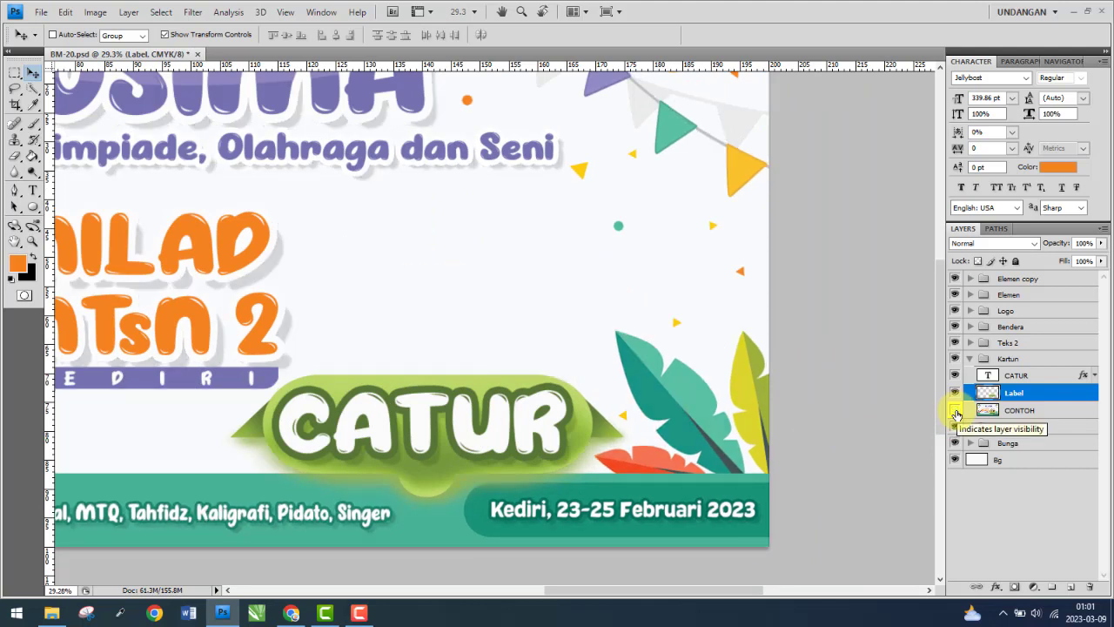
pyautogui.click(956, 410)
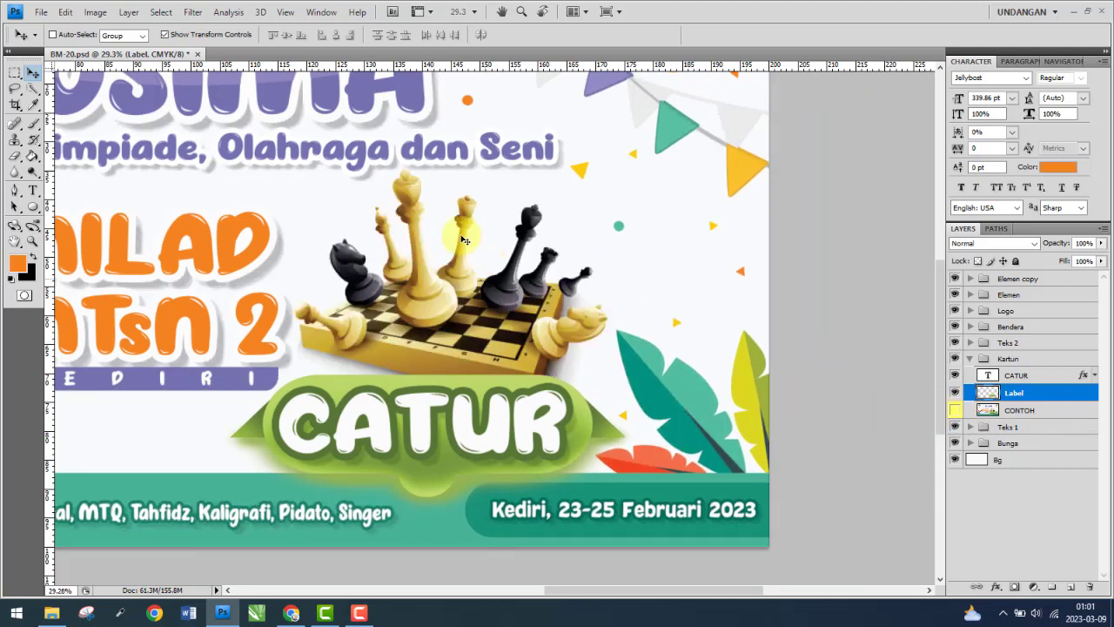
pyautogui.click(956, 411)
pyautogui.click(43, 614)
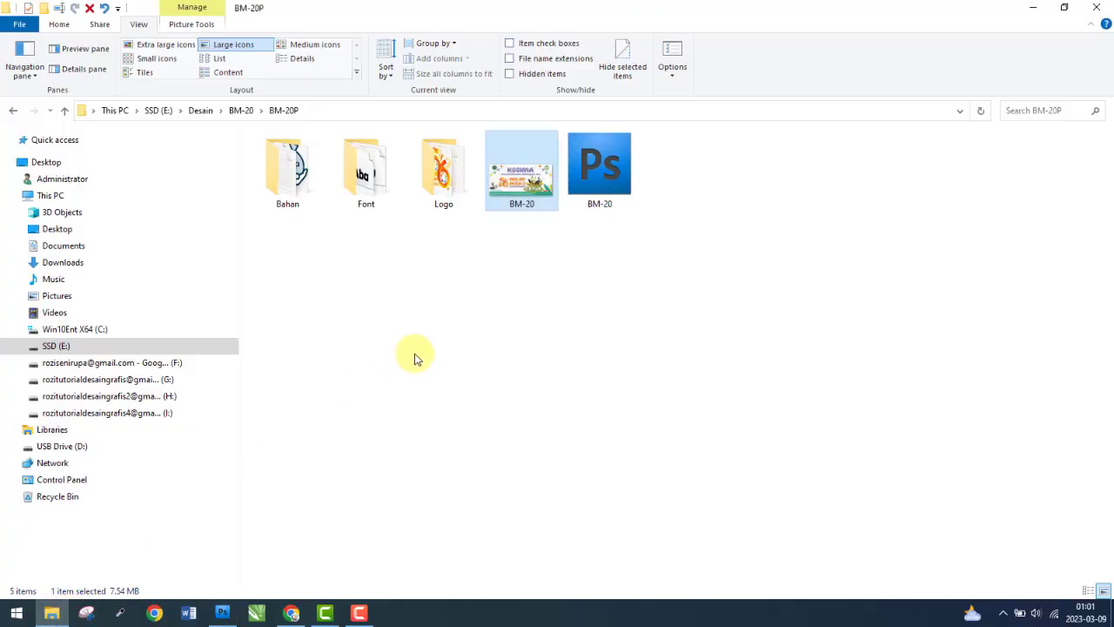
# - Open Bahan, review and close the Link notes, and drag the chess pieces image toward Photoshop
pyautogui.doubleClick(300, 180)
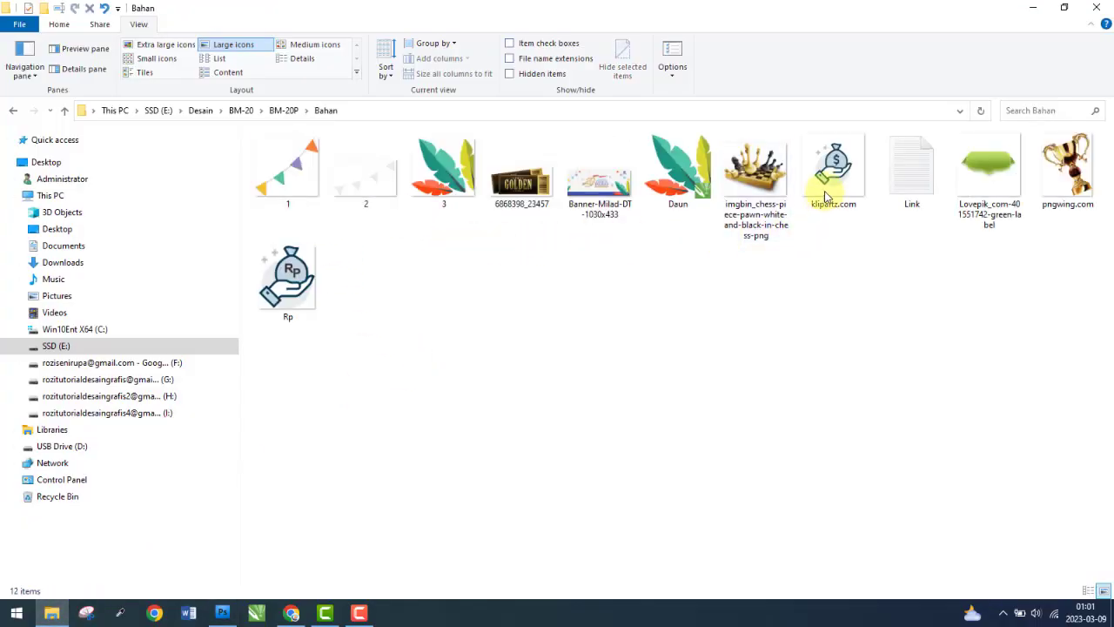
pyautogui.click(759, 181)
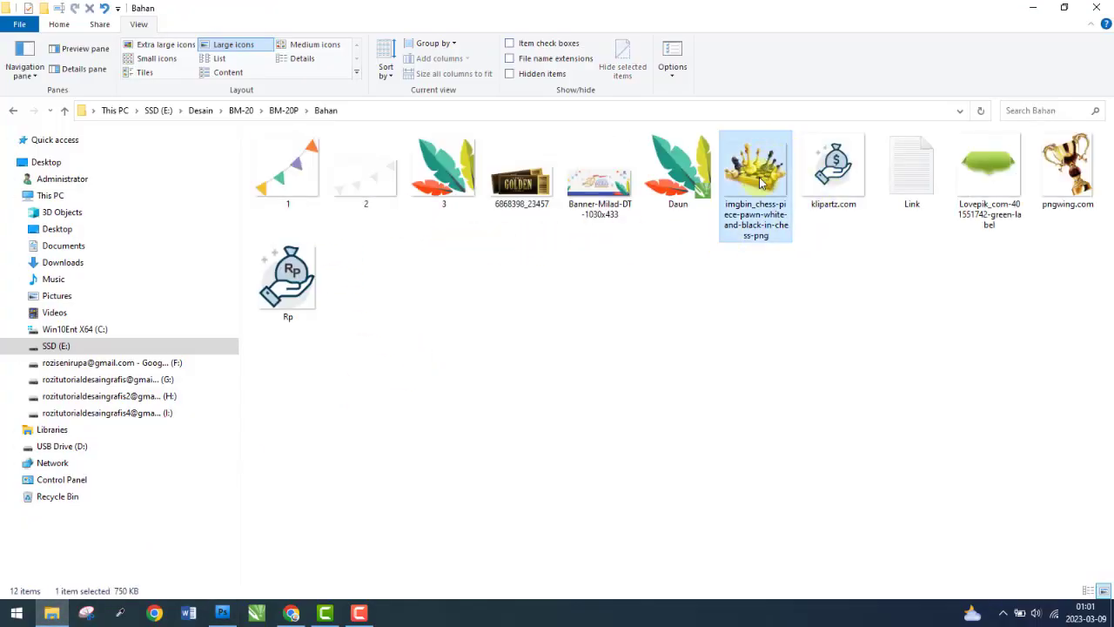
pyautogui.doubleClick(912, 169)
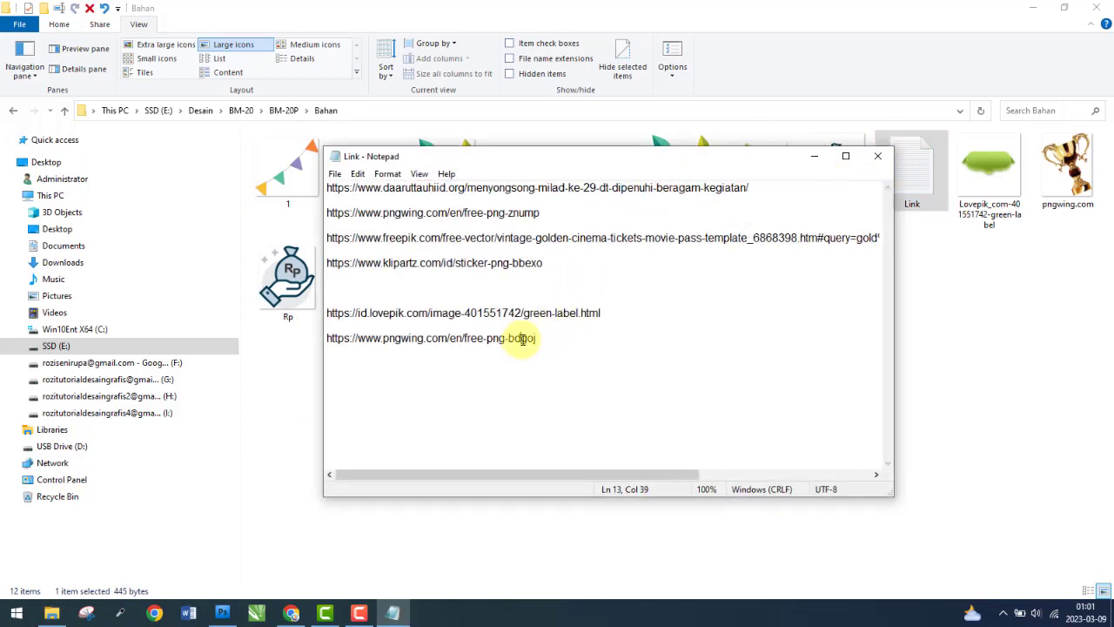
pyautogui.moveTo(552, 337); pyautogui.dragTo(327, 338)
pyautogui.click(422, 333)
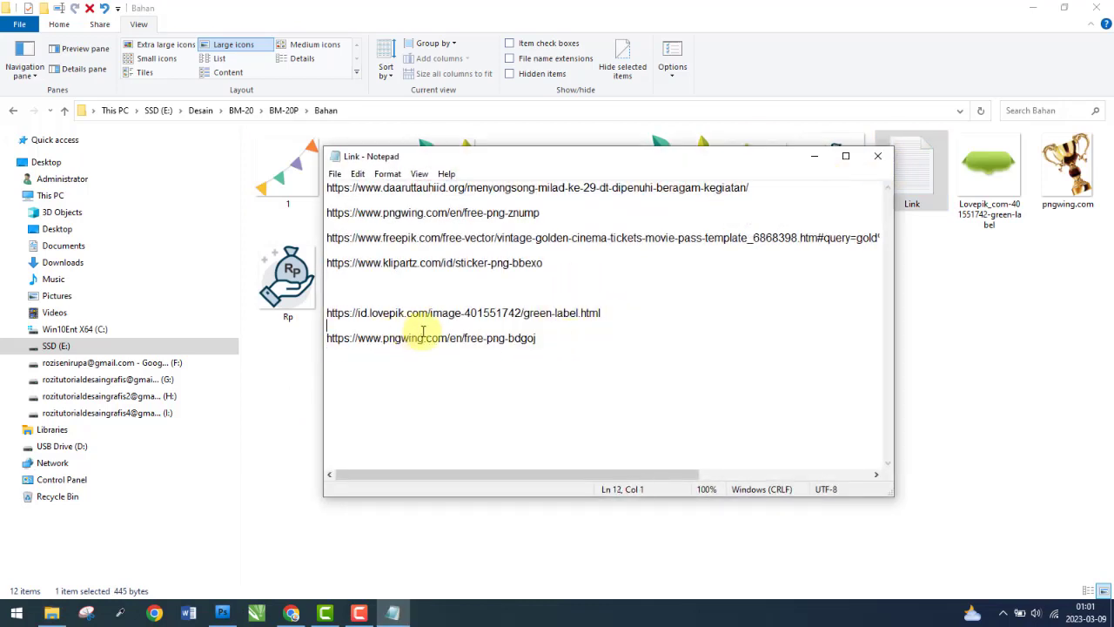
pyautogui.click(483, 313)
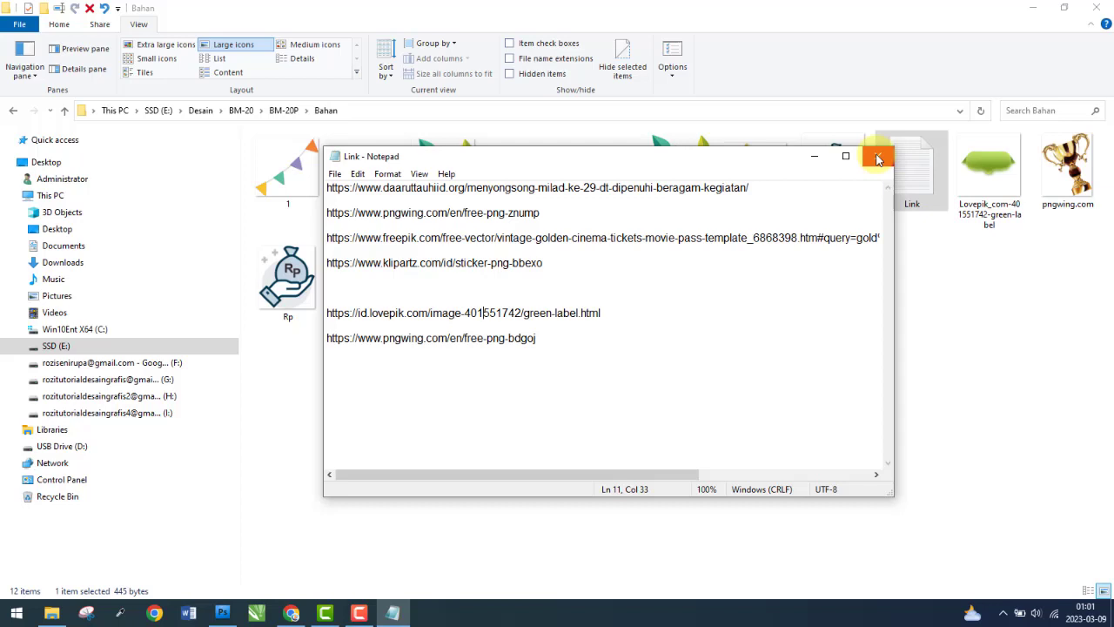
pyautogui.click(878, 159)
pyautogui.moveTo(754, 179)
pyautogui.mouseDown()
pyautogui.moveTo(553, 387)
pyautogui.moveTo(536, 434)
pyautogui.moveTo(269, 547)
pyautogui.moveTo(224, 597)
pyautogui.moveTo(228, 618)
pyautogui.moveTo(617, 266)
pyautogui.moveTo(873, 229)
pyautogui.mouseUp()
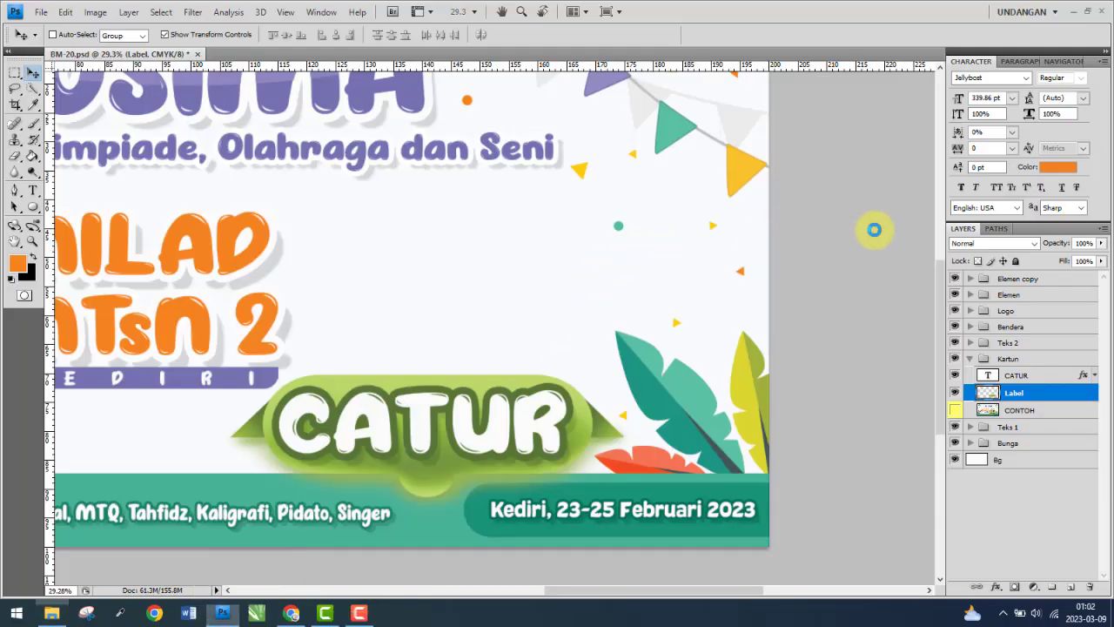
# - Drop the chess pieces PNG onto the BM-20 banner as Layer 3 and close its window
pyautogui.moveTo(450, 55)
pyautogui.mouseDown()
pyautogui.moveTo(455, 107)
pyautogui.moveTo(489, 192)
pyautogui.moveTo(631, 300)
pyautogui.moveTo(626, 284)
pyautogui.mouseUp()
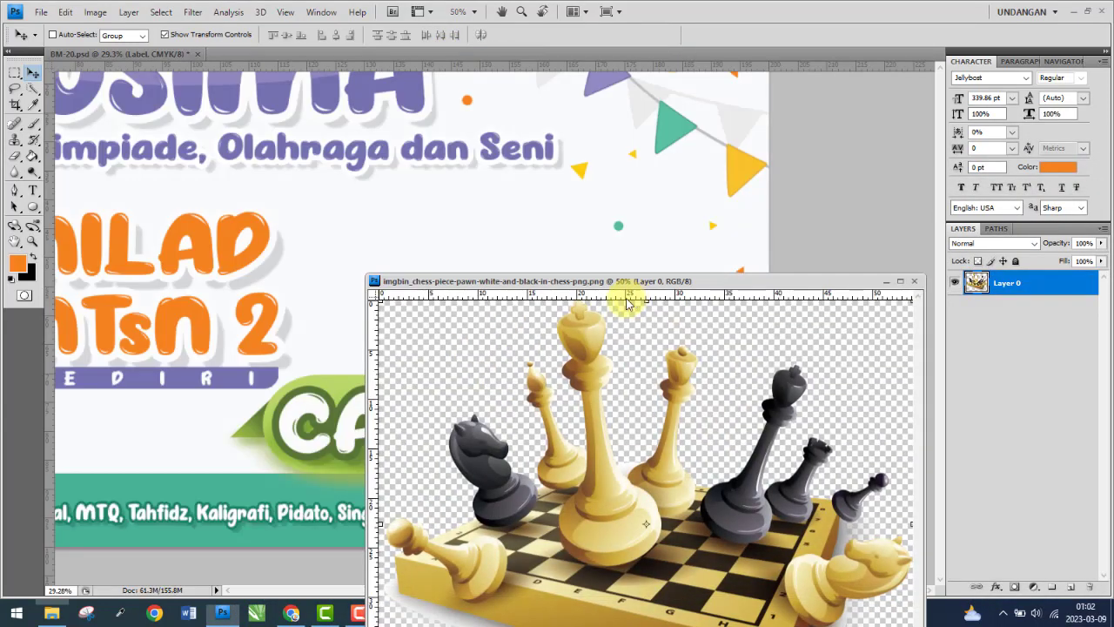
pyautogui.moveTo(598, 442); pyautogui.dragTo(405, 200)
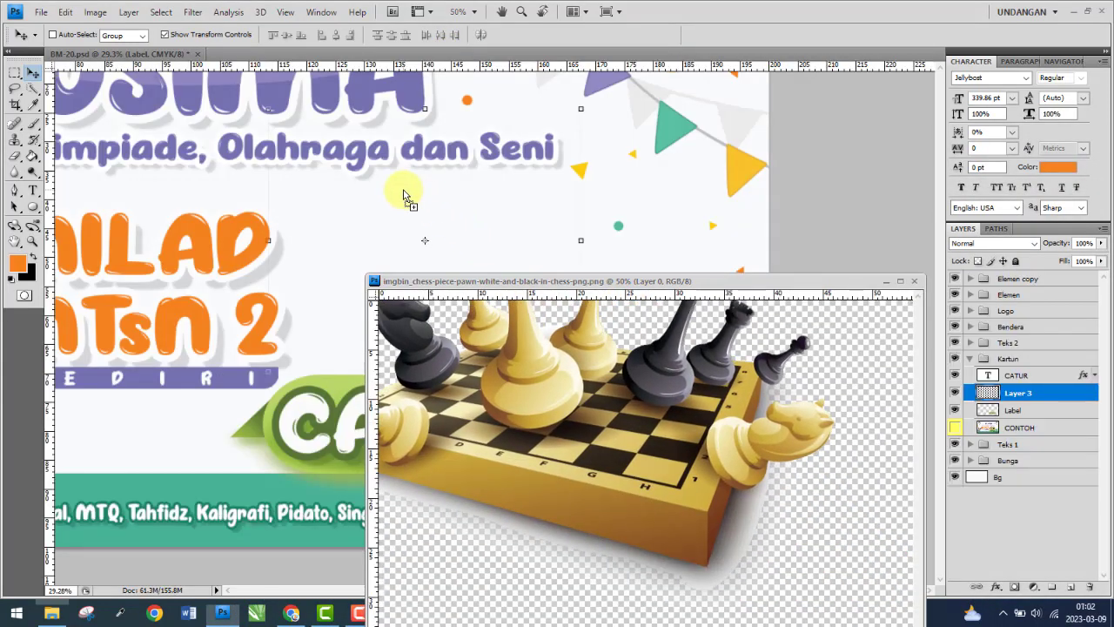
pyautogui.click(913, 281)
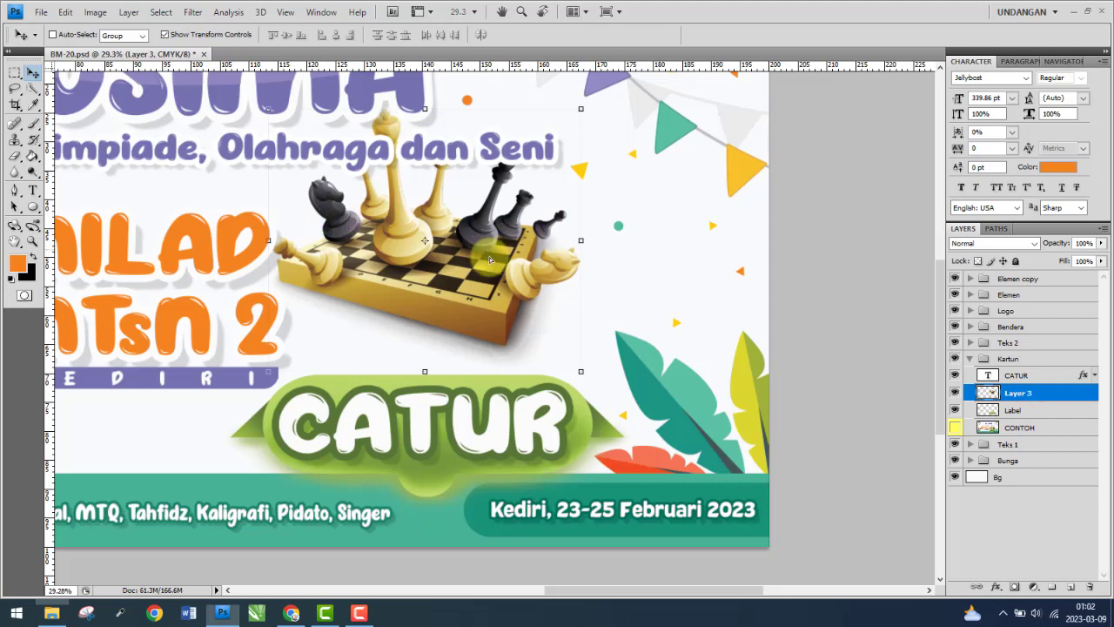
# - Move the chess image lower and right, toggling the CONTOH layer to compare
pyautogui.moveTo(488, 263); pyautogui.dragTo(504, 294)
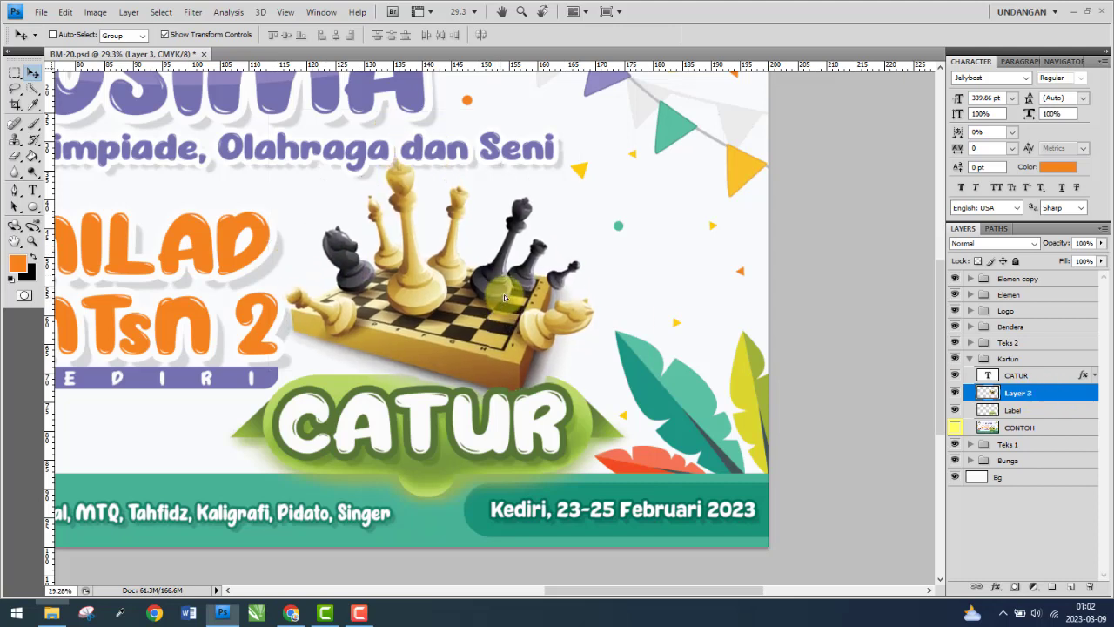
pyautogui.click(955, 427)
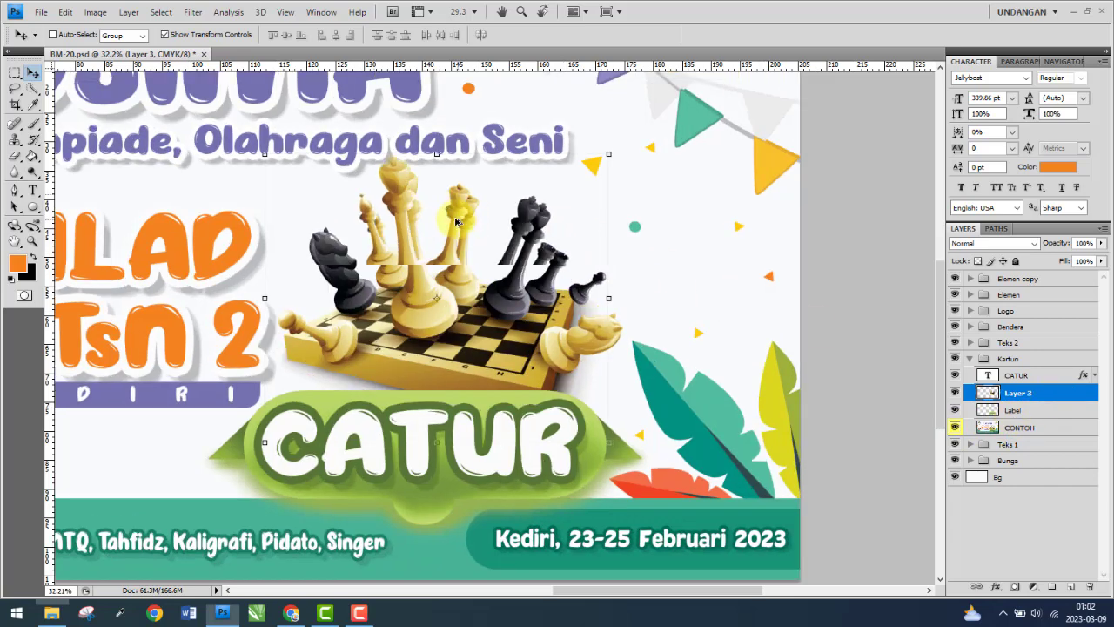
pyautogui.scroll(3, 459, 217)
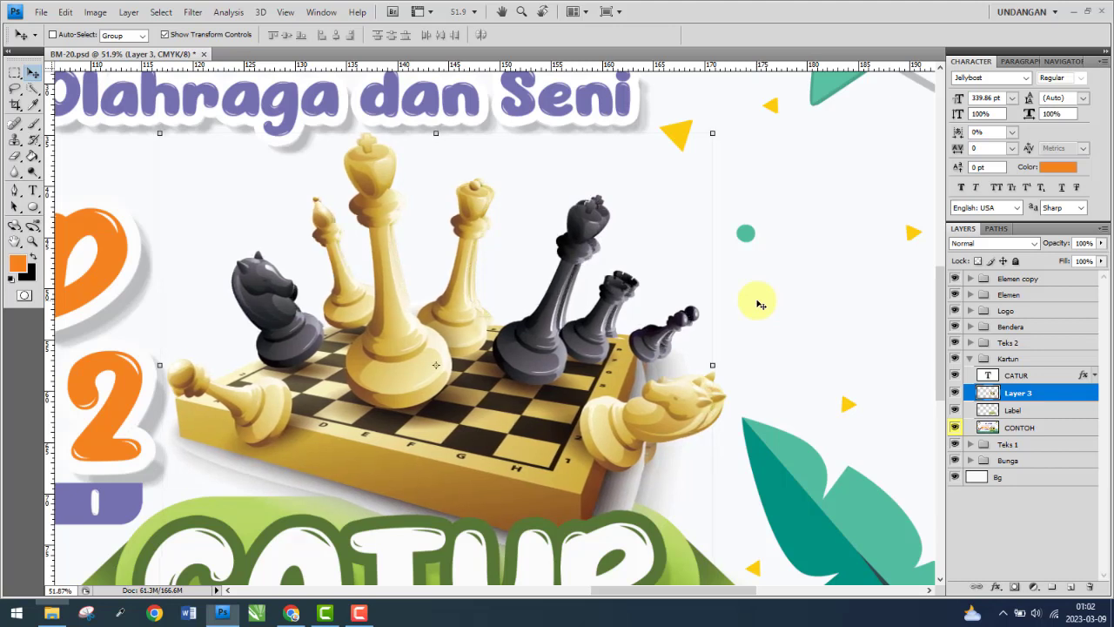
pyautogui.scroll(-1, 661, 330)
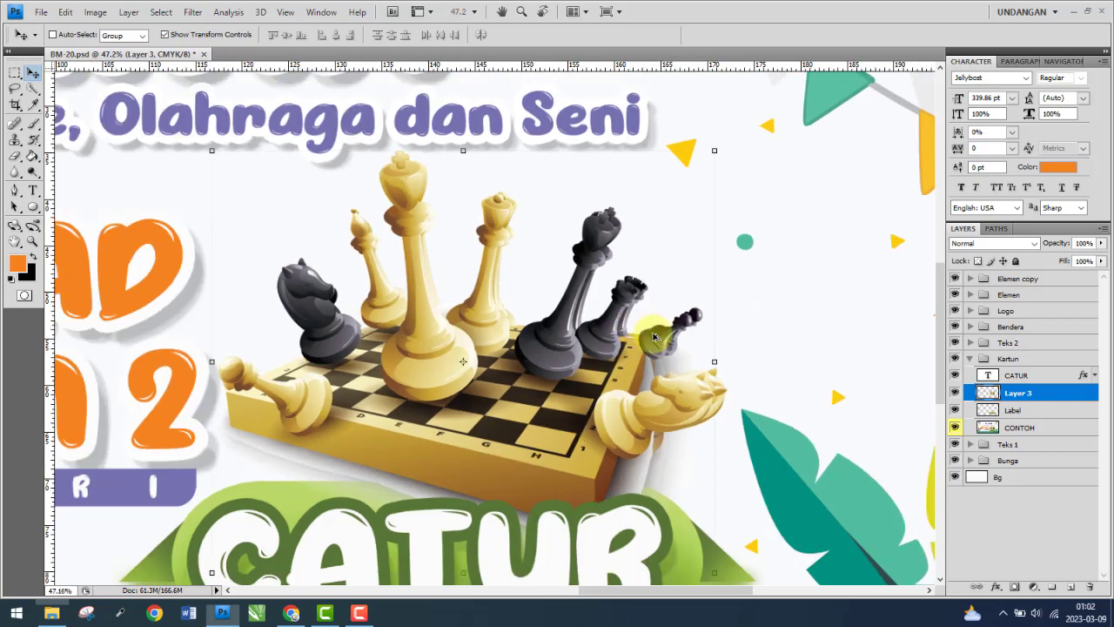
pyautogui.scroll(-1, 656, 336)
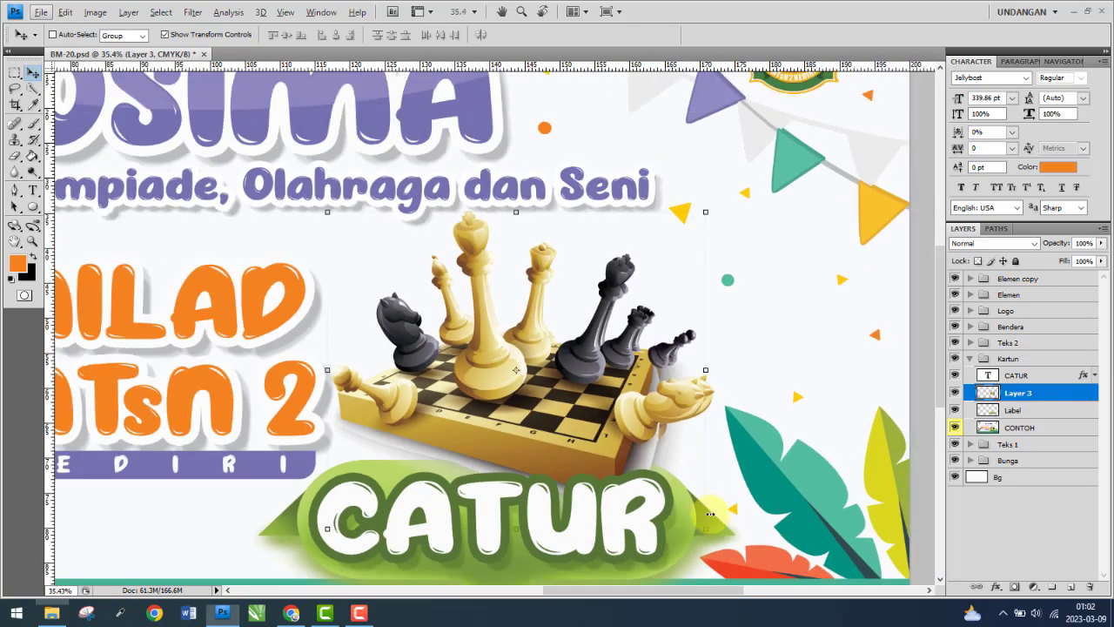
pyautogui.scroll(-1, 706, 500)
# - Enlarge the chess image very slightly and nudge it up two and left two steps
pyautogui.hotkey('ctrl', 't')
pyautogui.moveTo(705, 527)
pyautogui.mouseDown()
pyautogui.moveTo(714, 538)
pyautogui.moveTo(722, 501)
pyautogui.mouseUp()
pyautogui.press('Return')
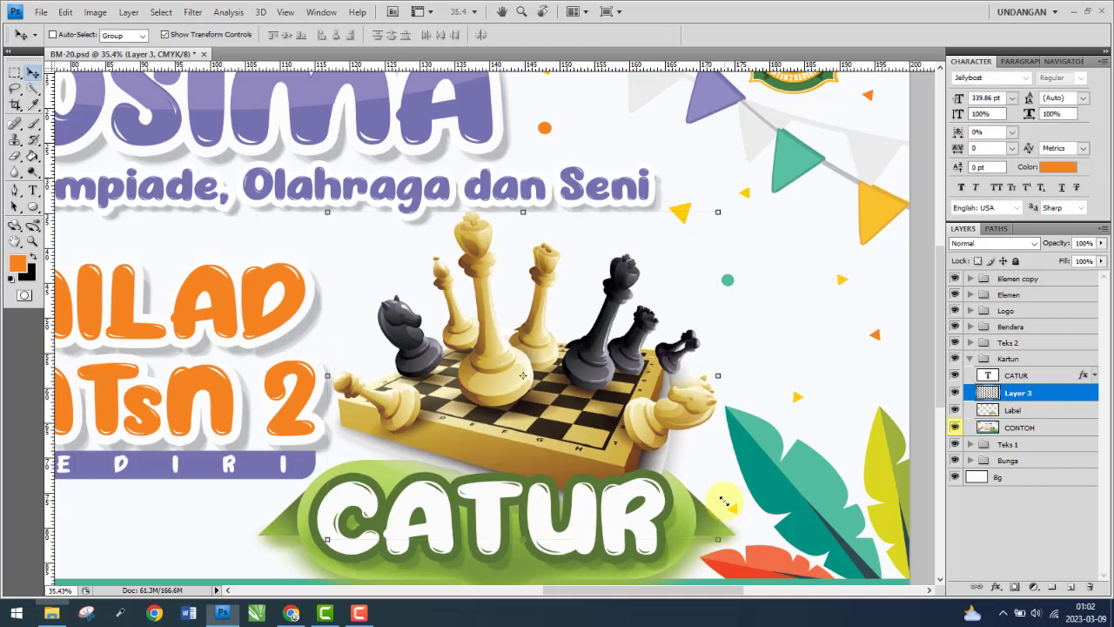
pyautogui.press('Up')
pyautogui.press('Up')
pyautogui.press('Up')
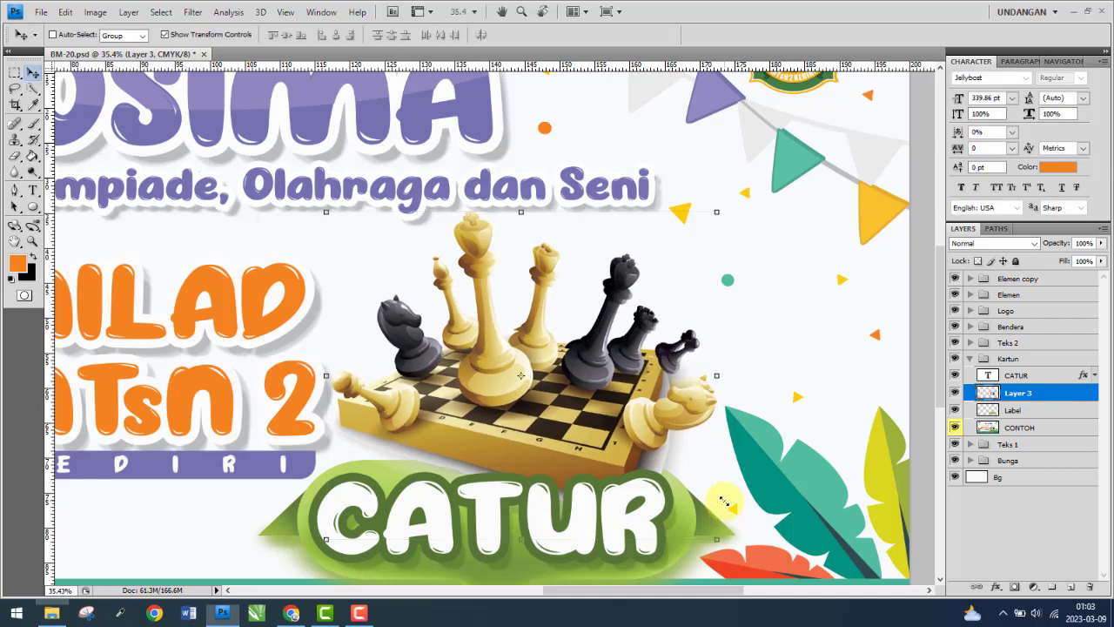
pyautogui.press('Up')
pyautogui.press('Up')
pyautogui.press('Up')
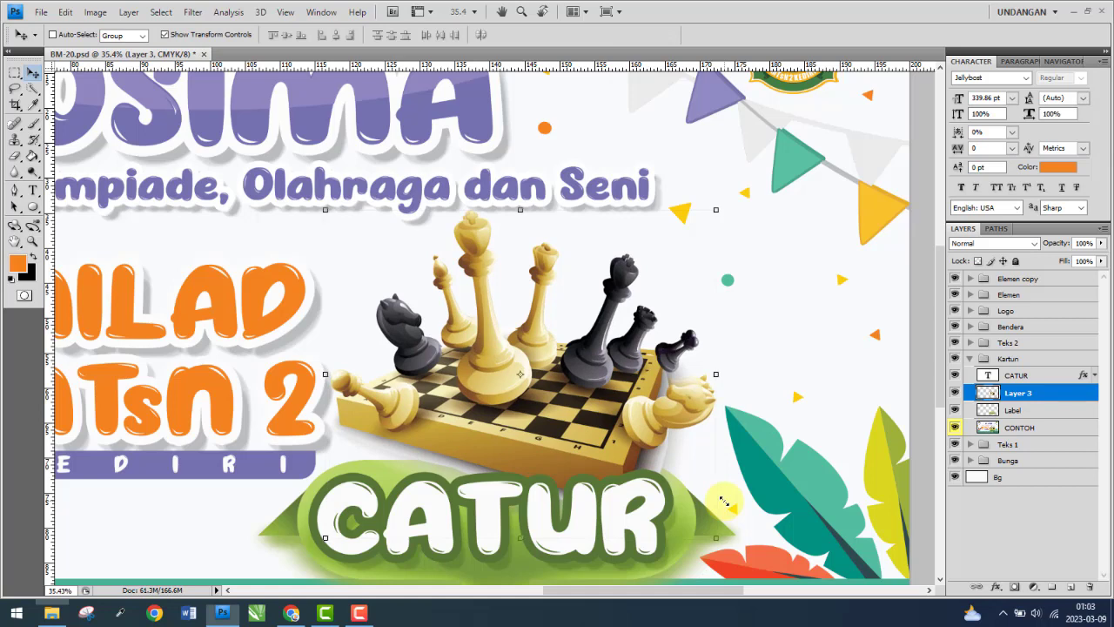
pyautogui.press('Left')
pyautogui.press('Left')
pyautogui.press('Left')
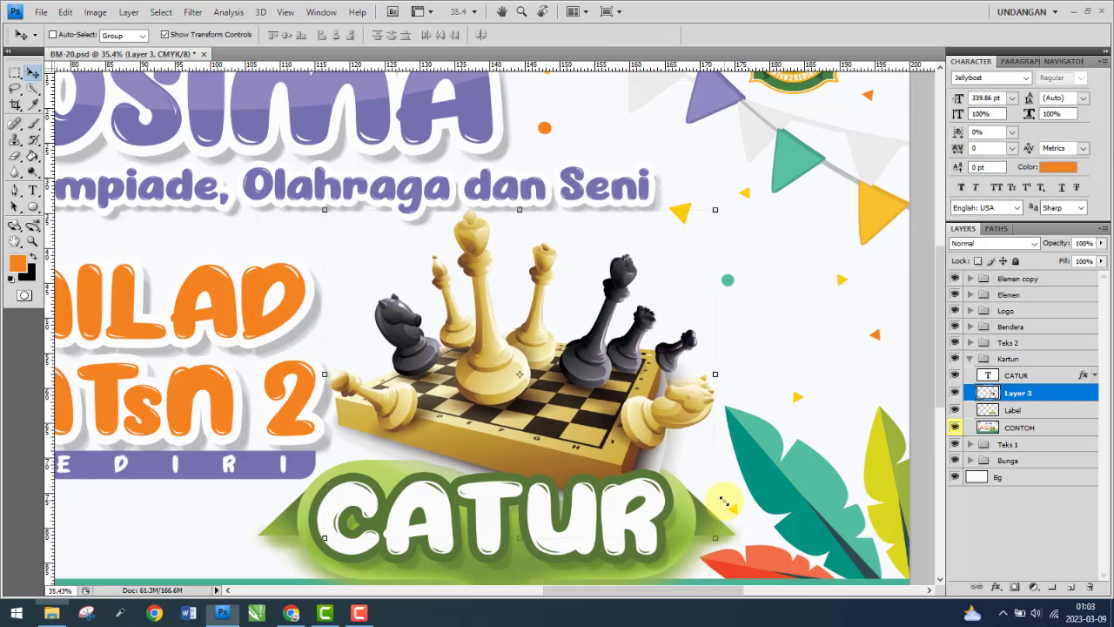
pyautogui.press('Left')
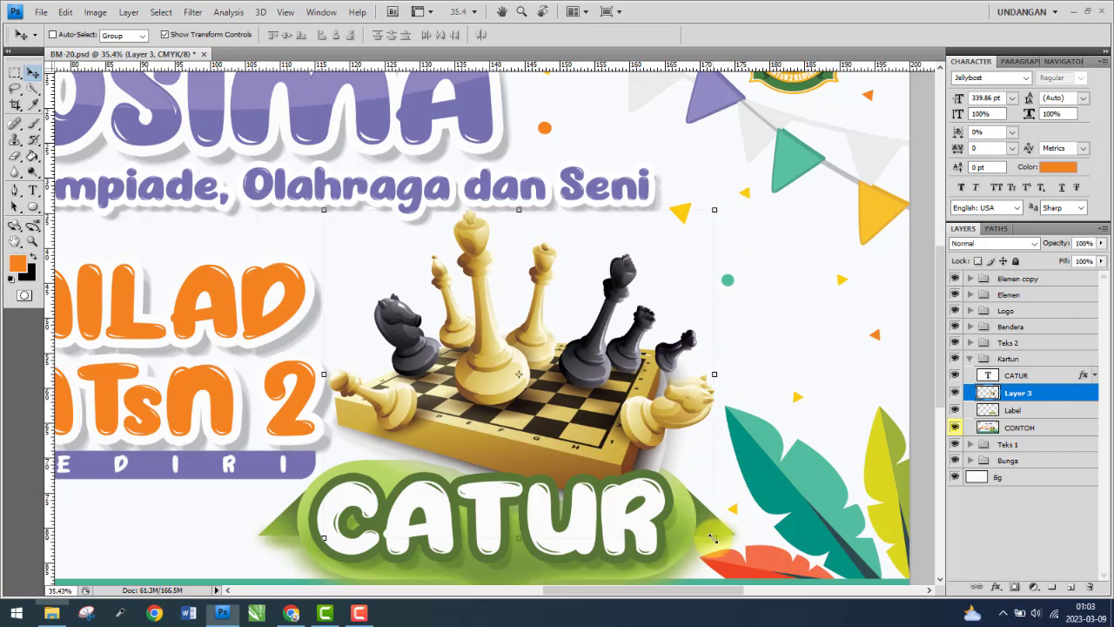
# - Shorten the chess image from its bottom edge
pyautogui.click(703, 454)
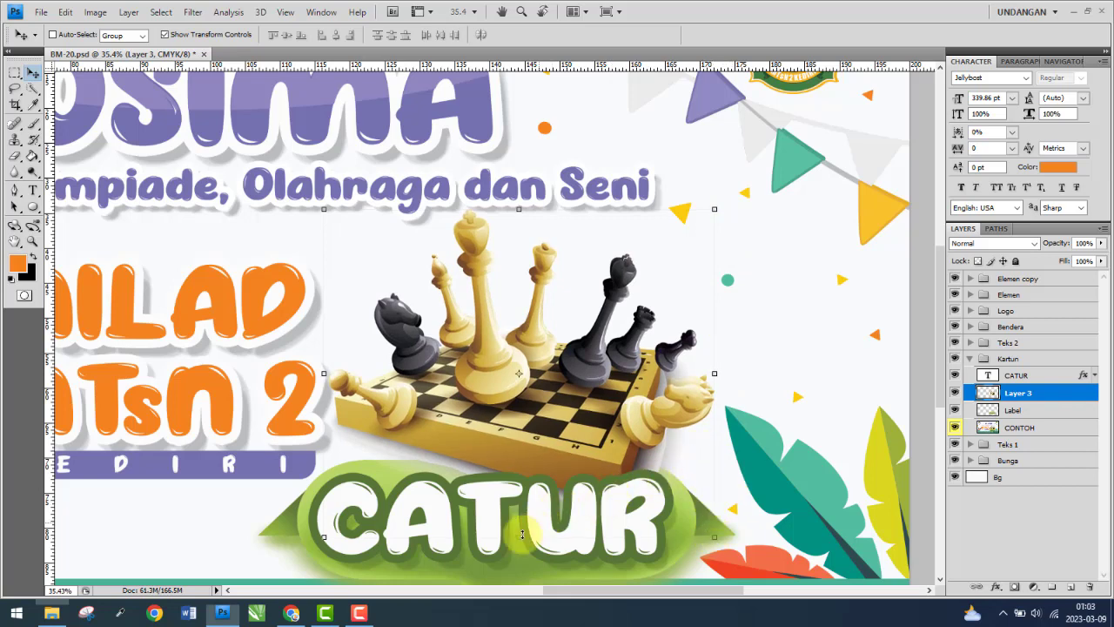
pyautogui.click(519, 537)
pyautogui.moveTo(520, 536); pyautogui.dragTo(520, 533)
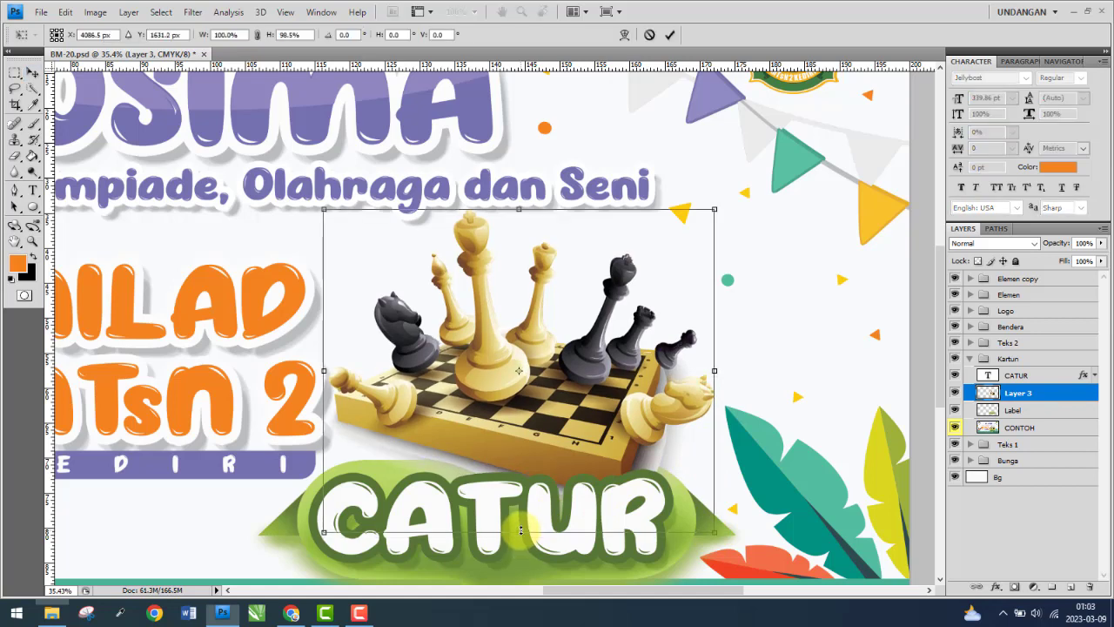
pyautogui.moveTo(521, 530); pyautogui.dragTo(520, 525)
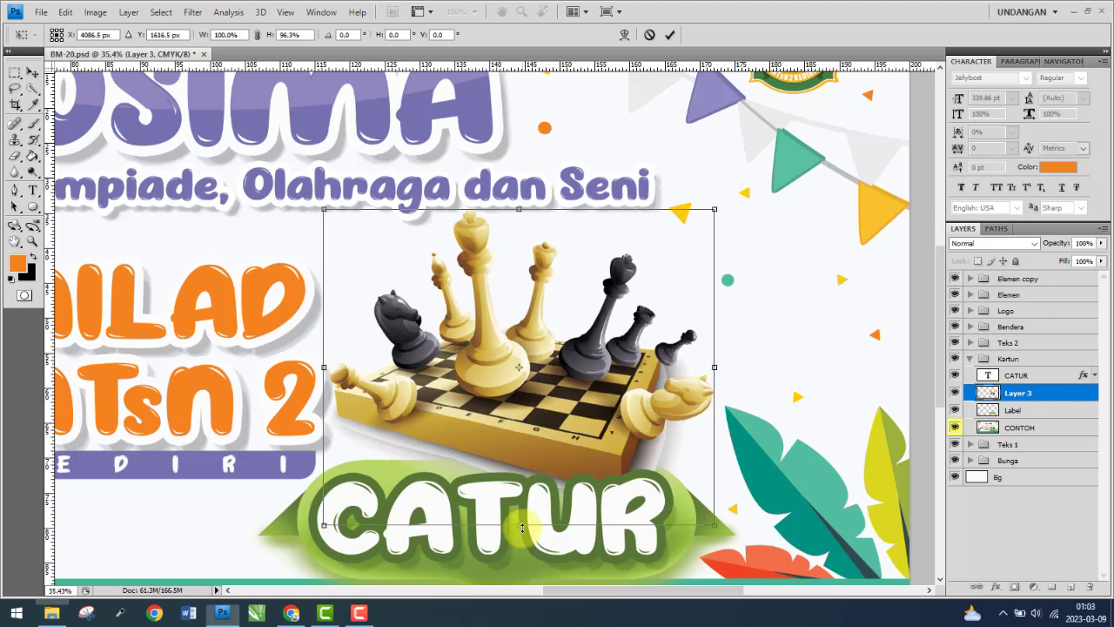
pyautogui.press('Return')
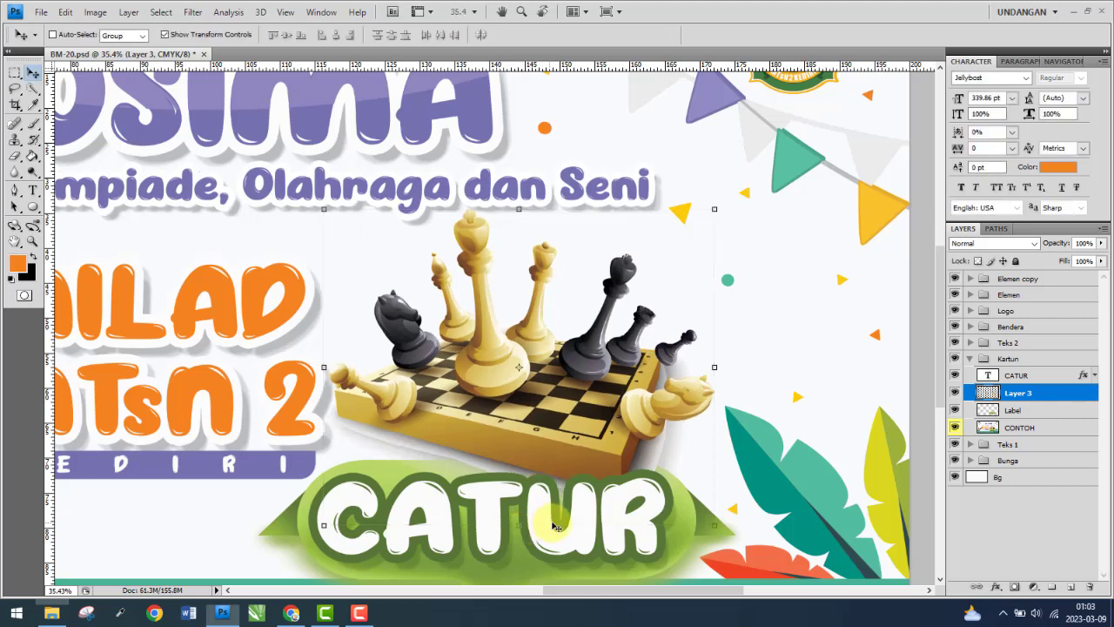
pyautogui.scroll(-1, 537, 423)
pyautogui.scroll(-1, 584, 427)
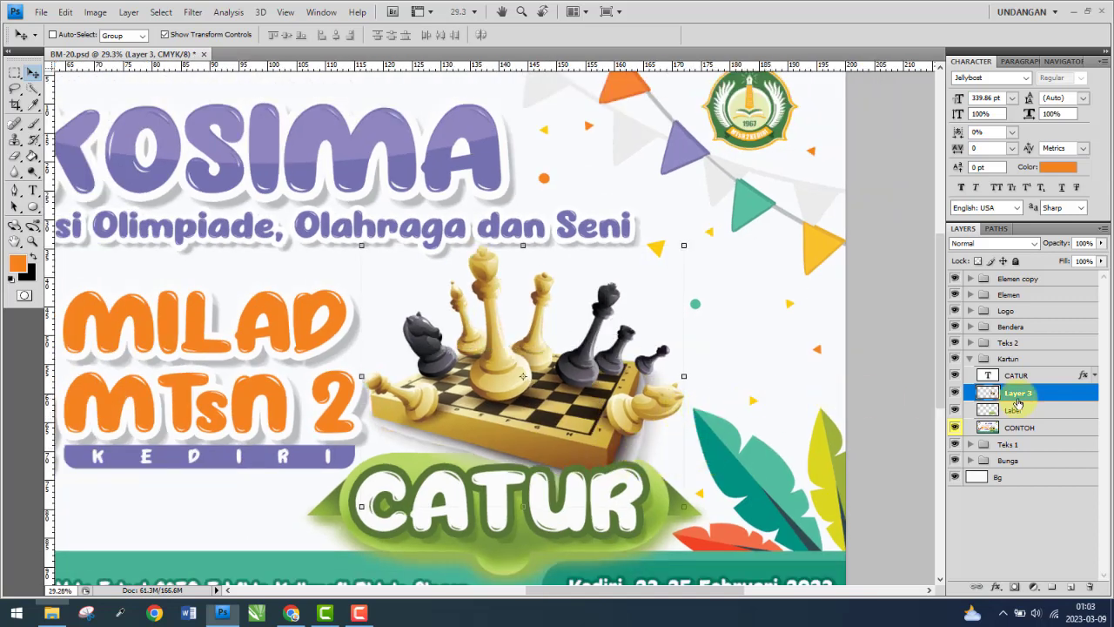
# - Move Layer 3 below Label, hide CONTOH, restore the other layers, and fit the banner on screen
pyautogui.moveTo(1020, 396); pyautogui.dragTo(1017, 416)
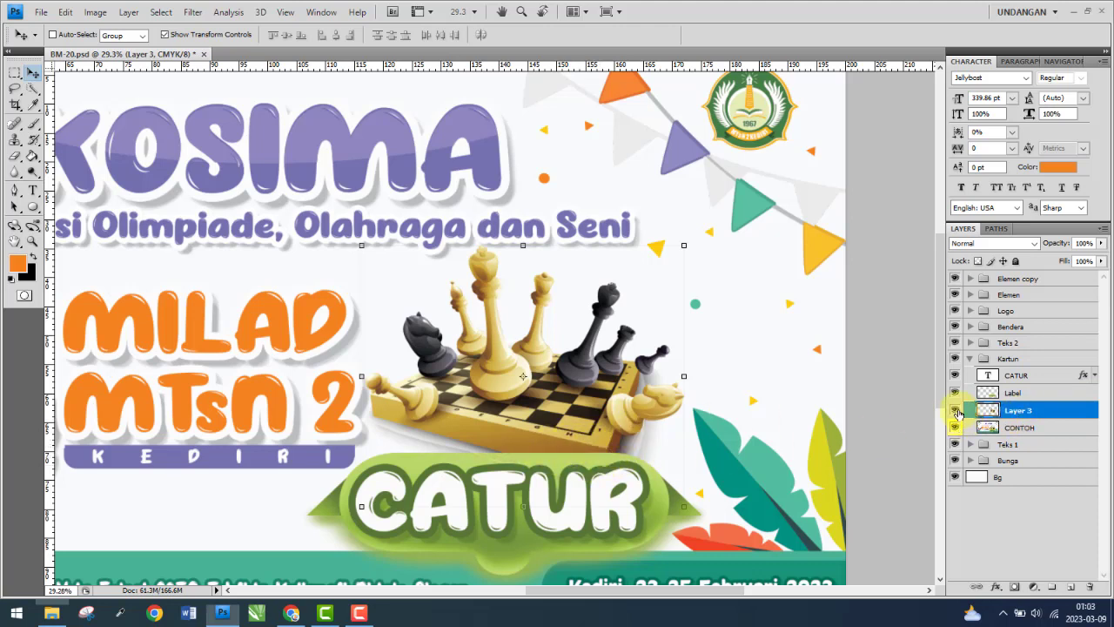
pyautogui.click(955, 411)
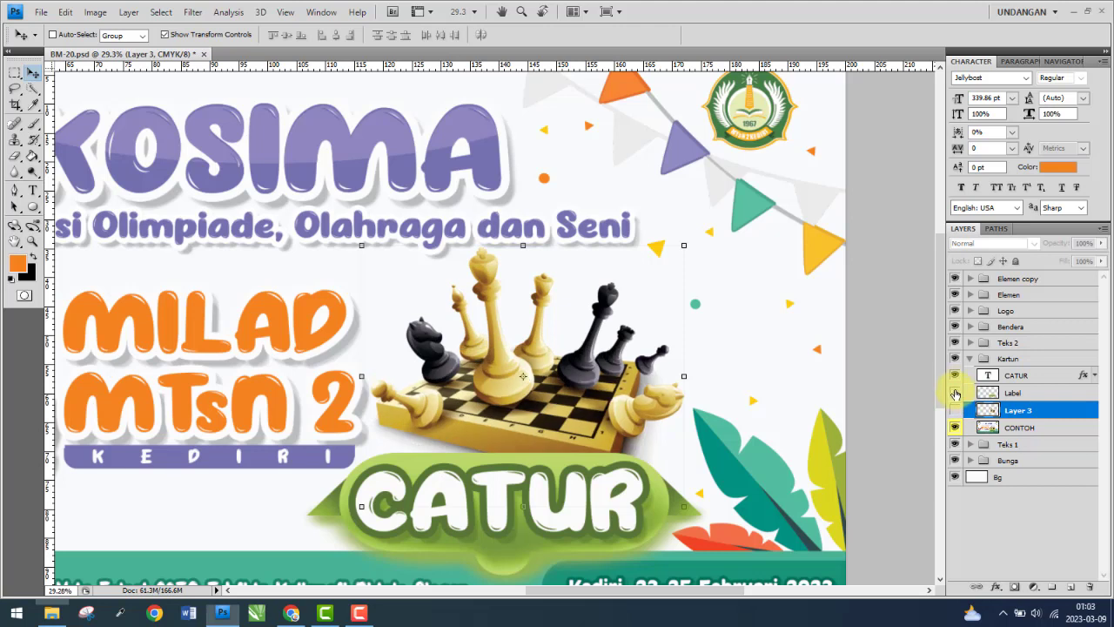
pyautogui.click(955, 395)
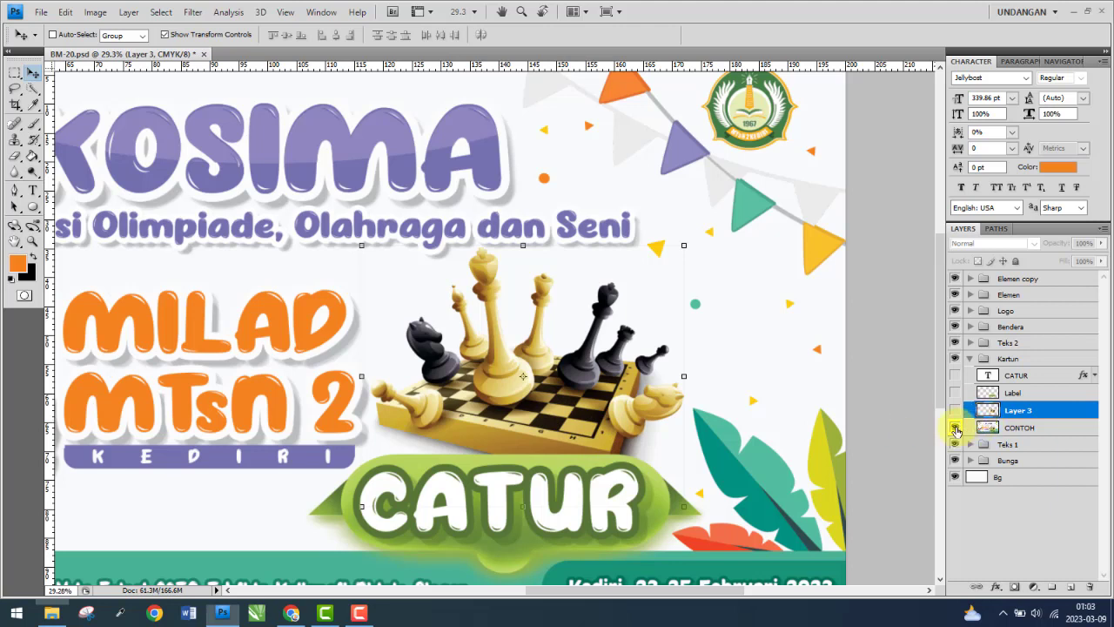
pyautogui.click(955, 428)
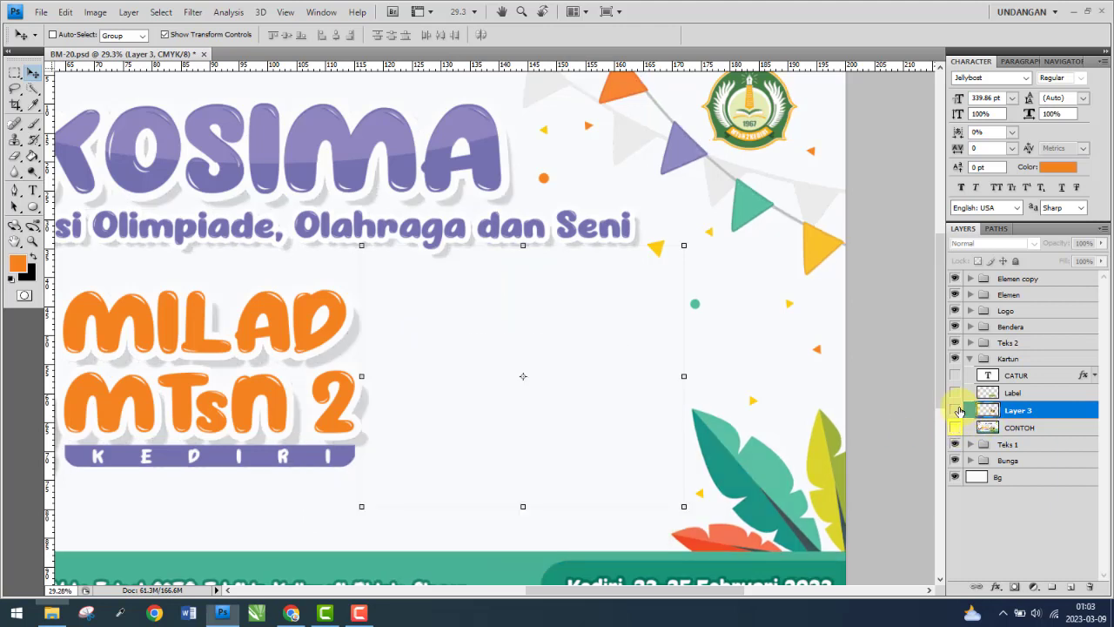
pyautogui.click(954, 411)
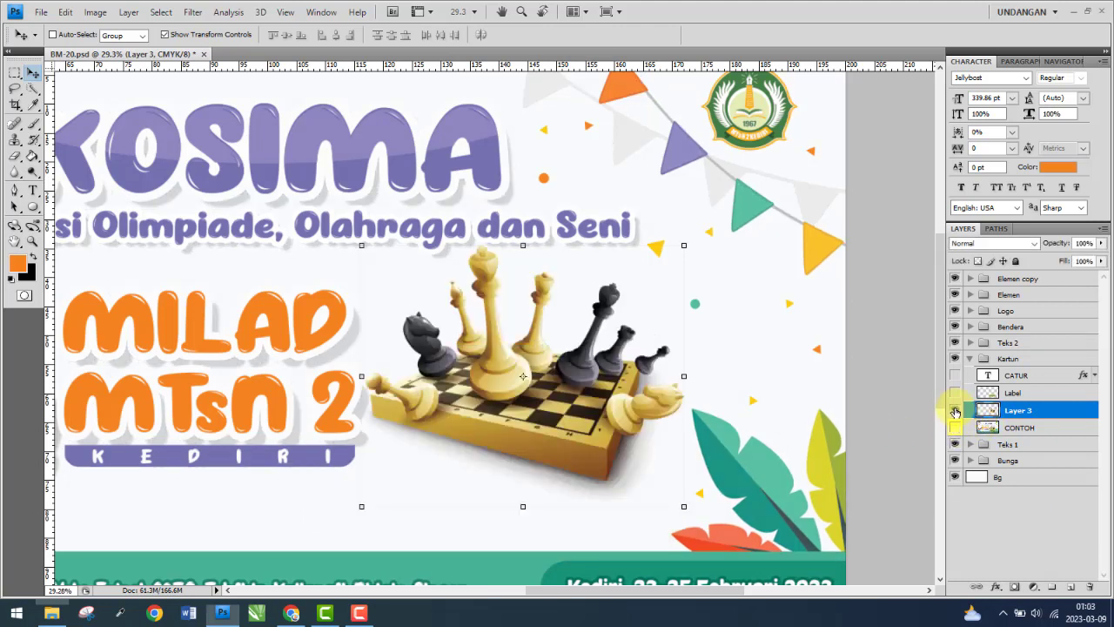
pyautogui.click(956, 393)
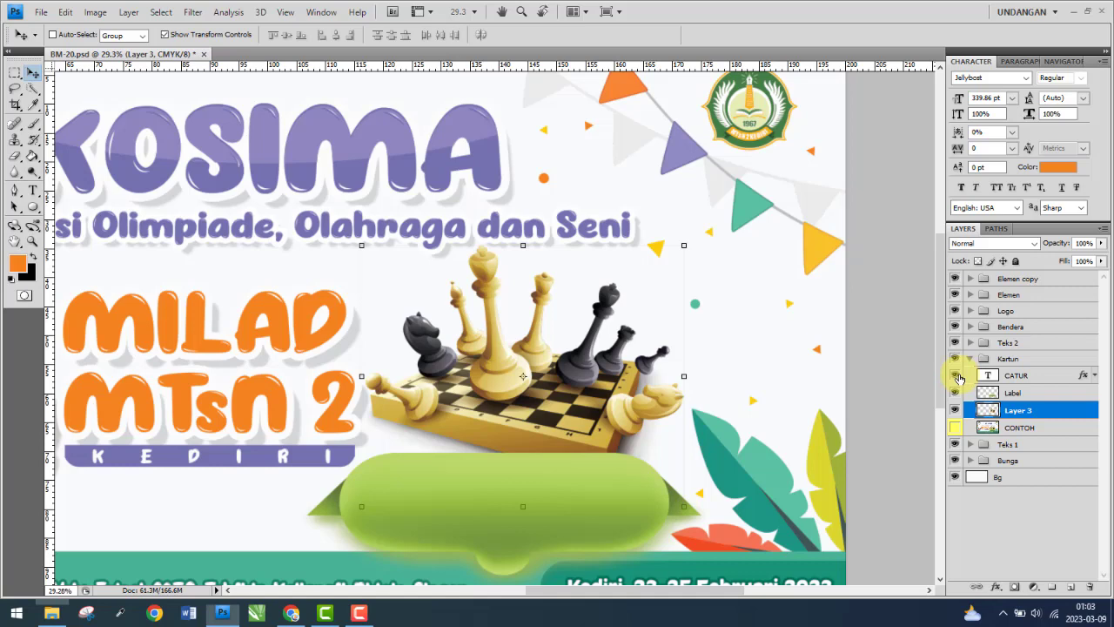
pyautogui.click(955, 375)
pyautogui.hotkey('ctrl', '0')
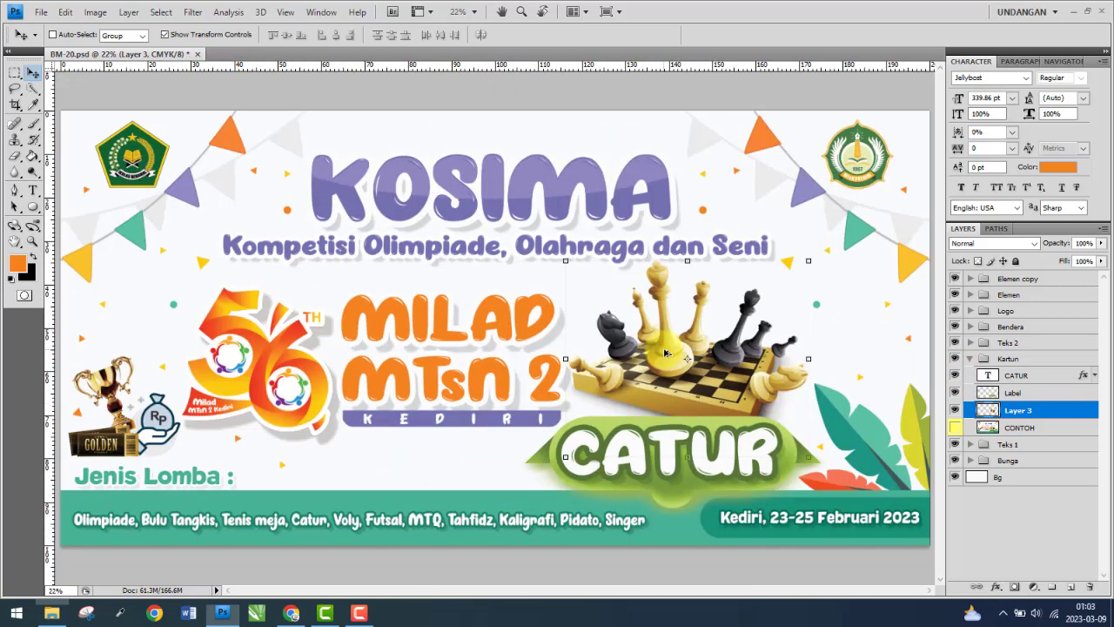
# - Move the CONTOH layer to the top of the stack and collapse the Kartun group
pyautogui.scroll(-1, 665, 353)
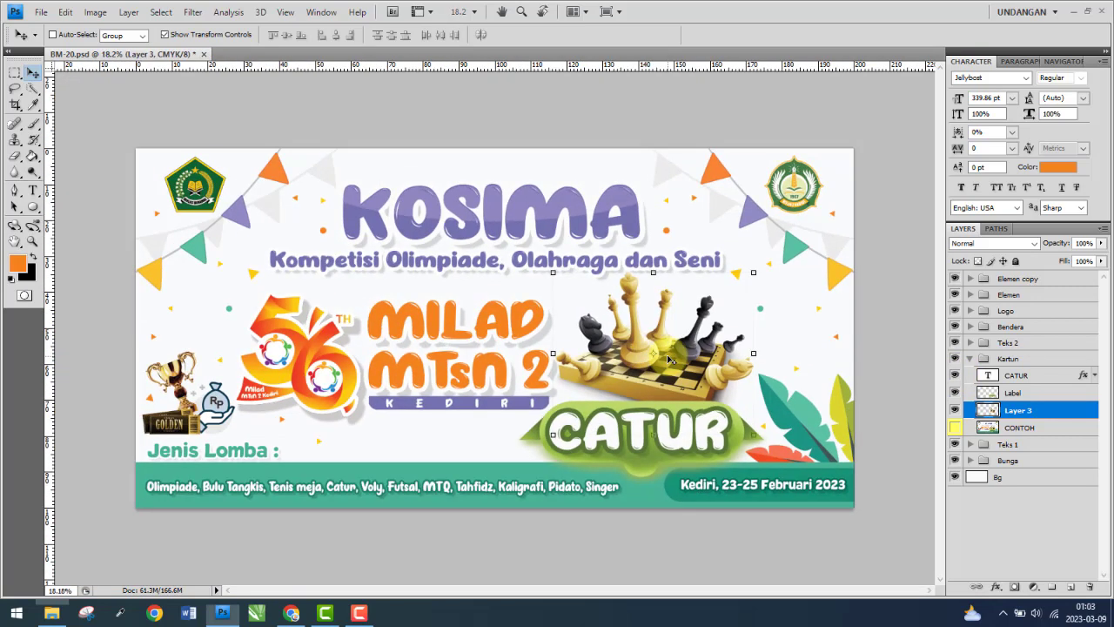
pyautogui.click(986, 425)
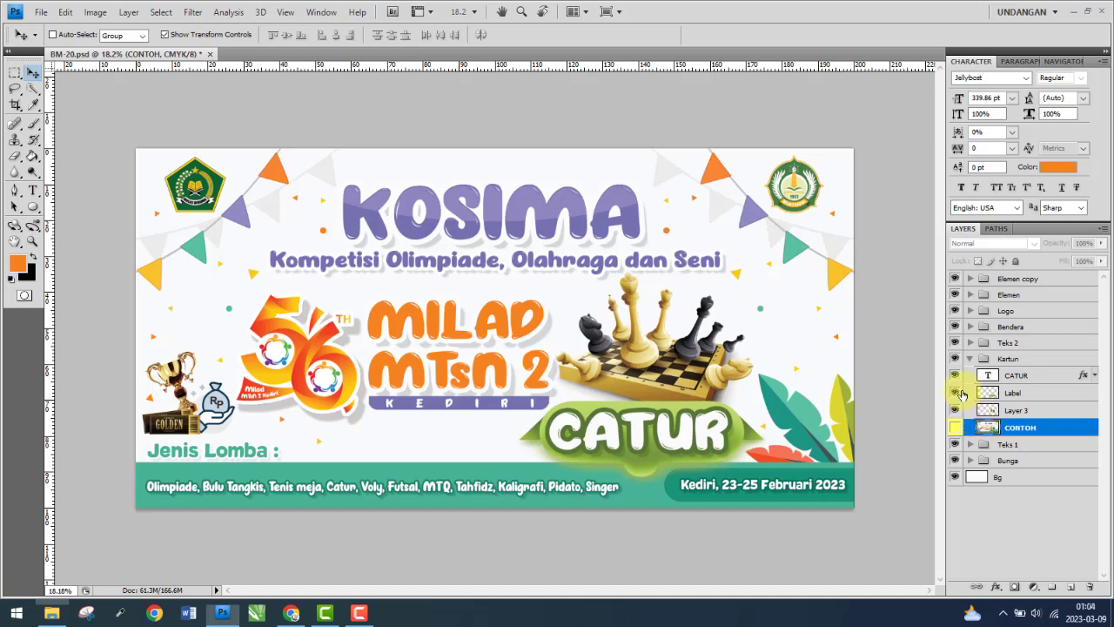
pyautogui.moveTo(970, 420)
pyautogui.mouseDown()
pyautogui.moveTo(1037, 406)
pyautogui.moveTo(1024, 274)
pyautogui.mouseUp()
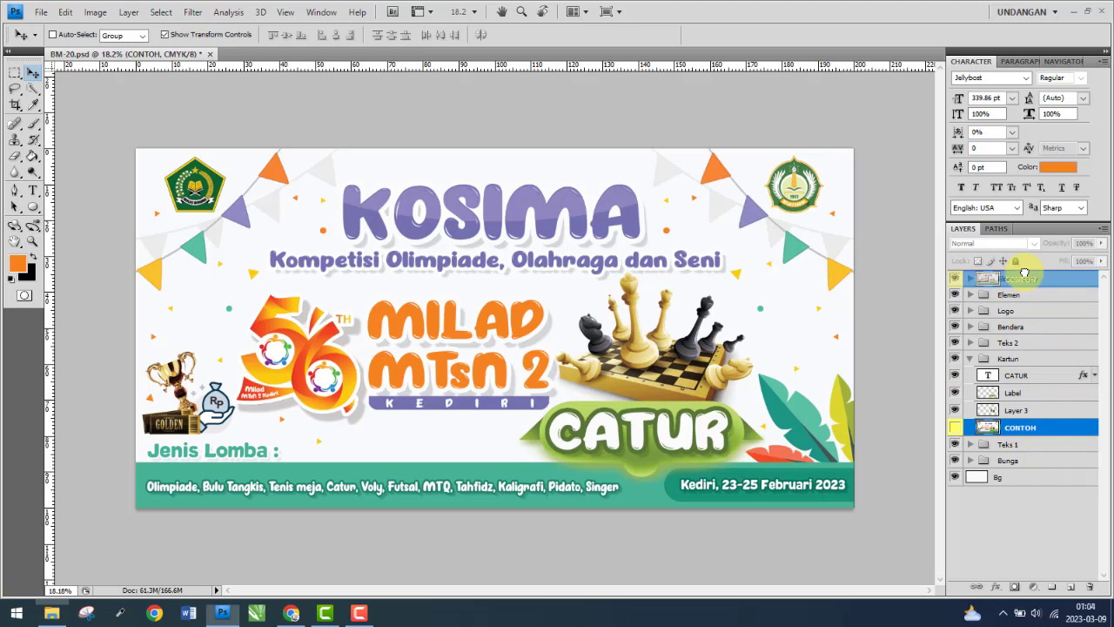
pyautogui.moveTo(1024, 275); pyautogui.dragTo(1023, 279)
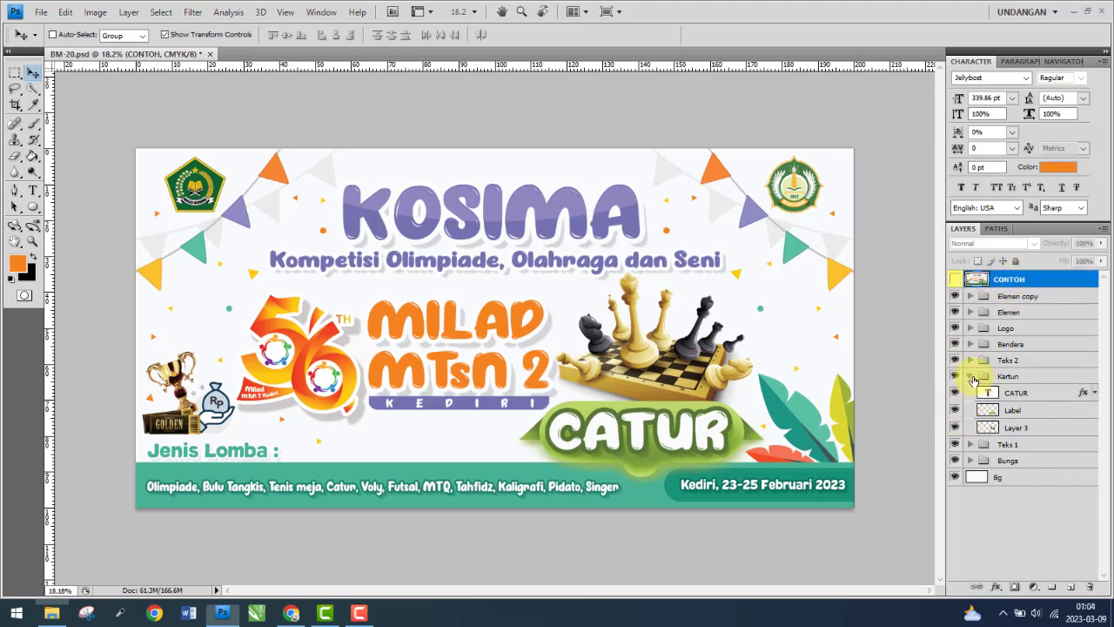
pyautogui.click(970, 376)
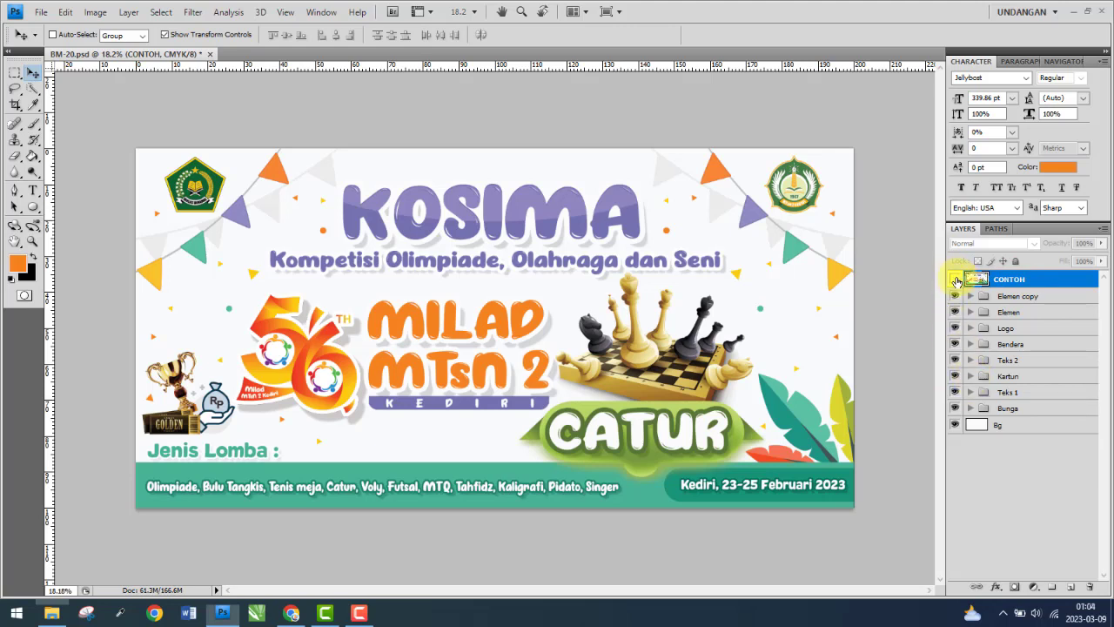
# - Toggle CONTOH on and off to compare, then delete the layer
pyautogui.click(956, 280)
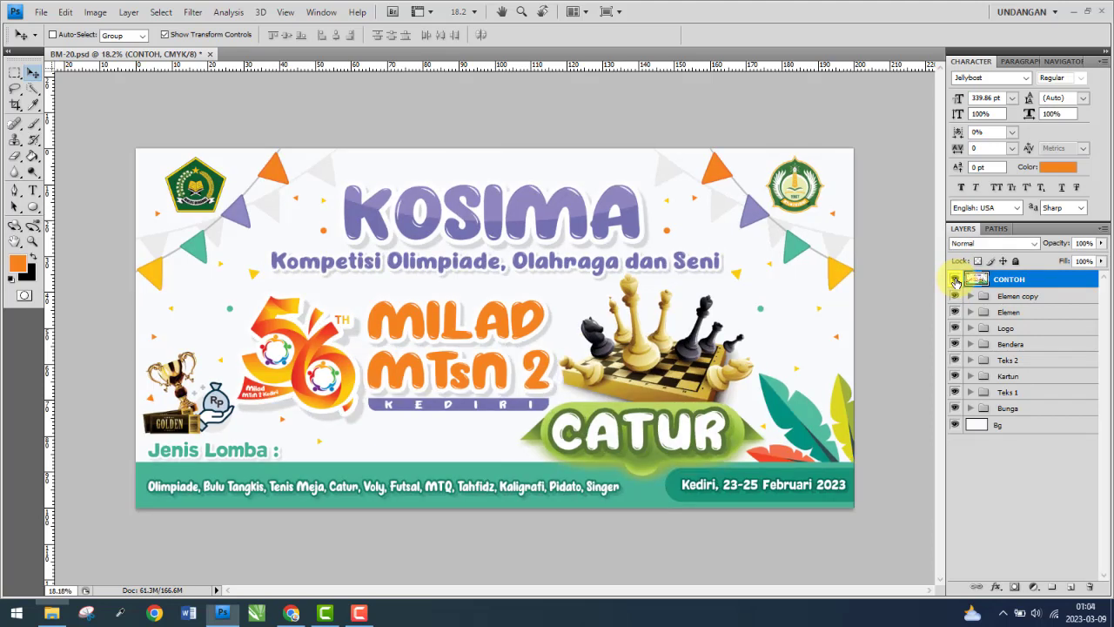
pyautogui.click(955, 280)
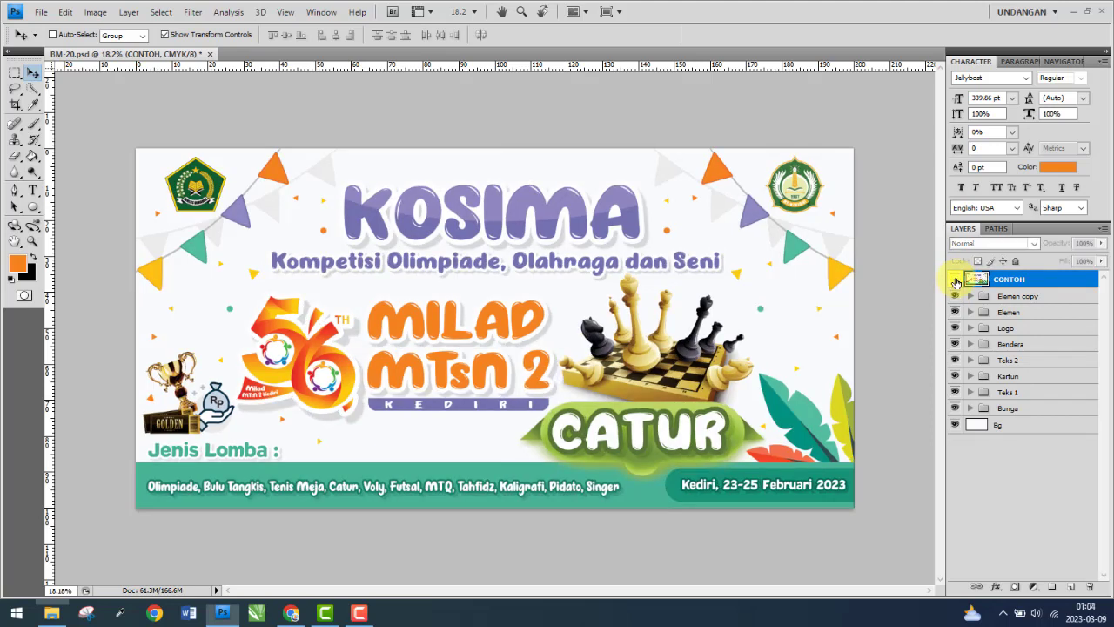
pyautogui.click(956, 280)
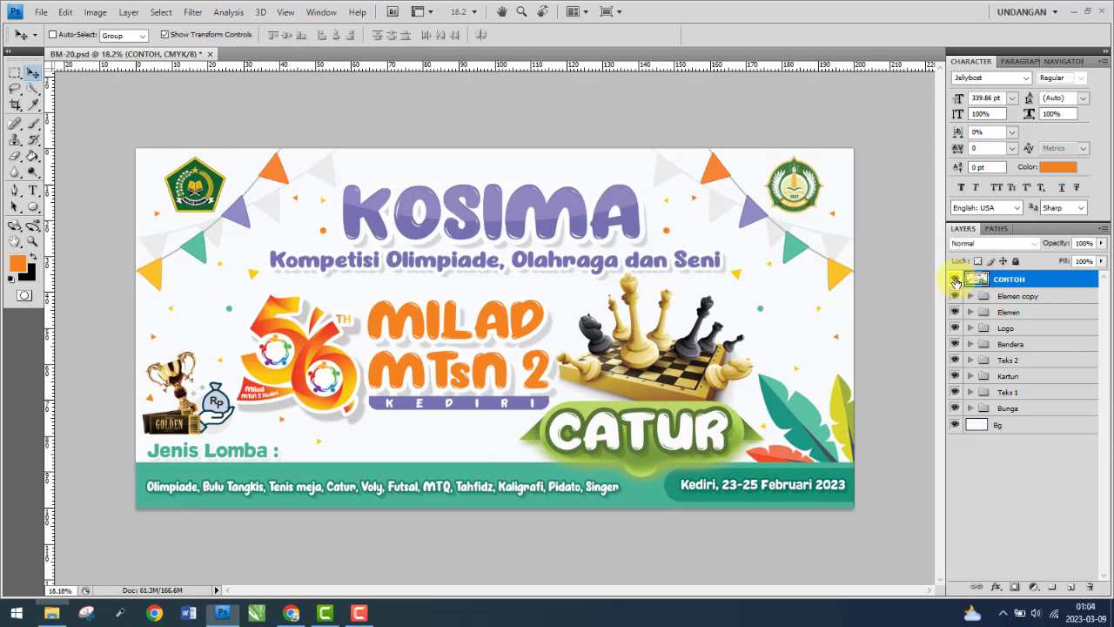
pyautogui.click(956, 280)
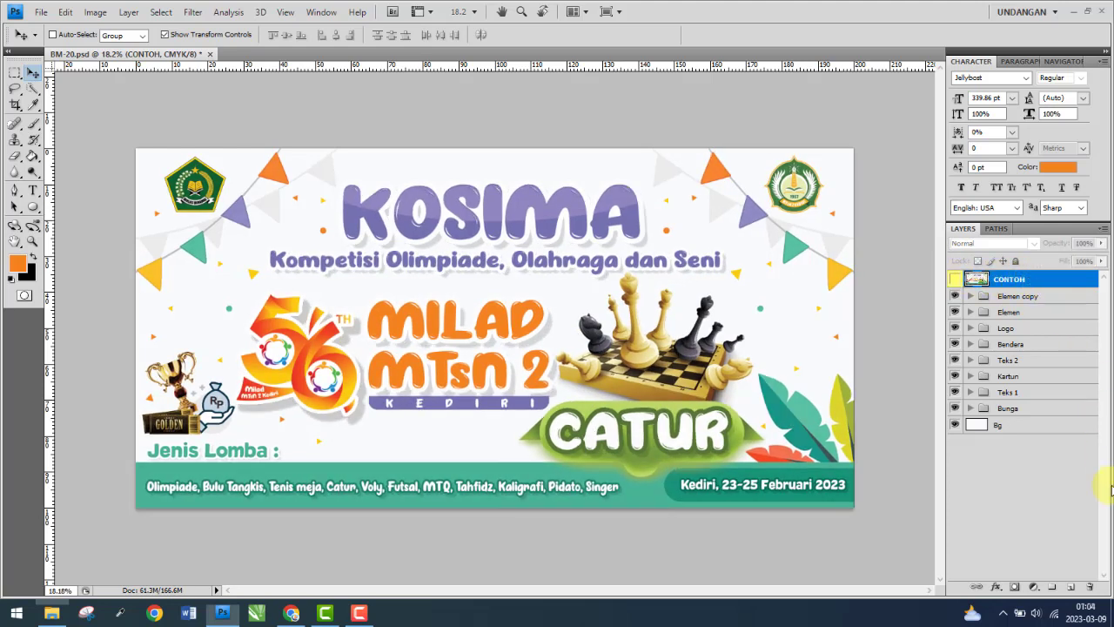
pyautogui.click(1092, 589)
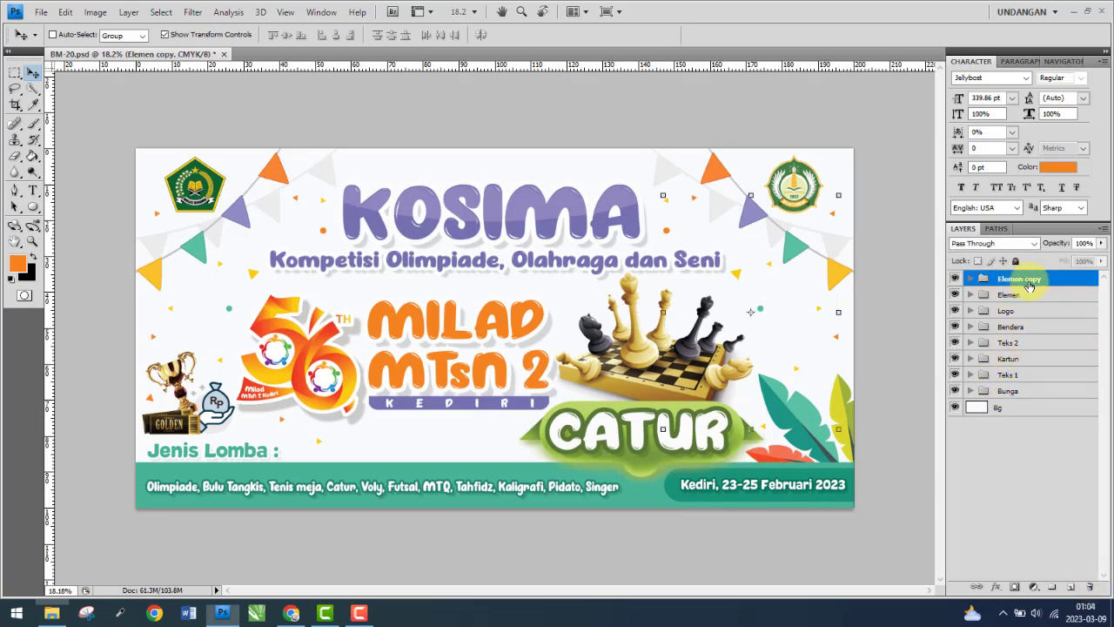
# - Save BM-20.psd, close its tab, and minimize Photoshop
pyautogui.click(42, 13)
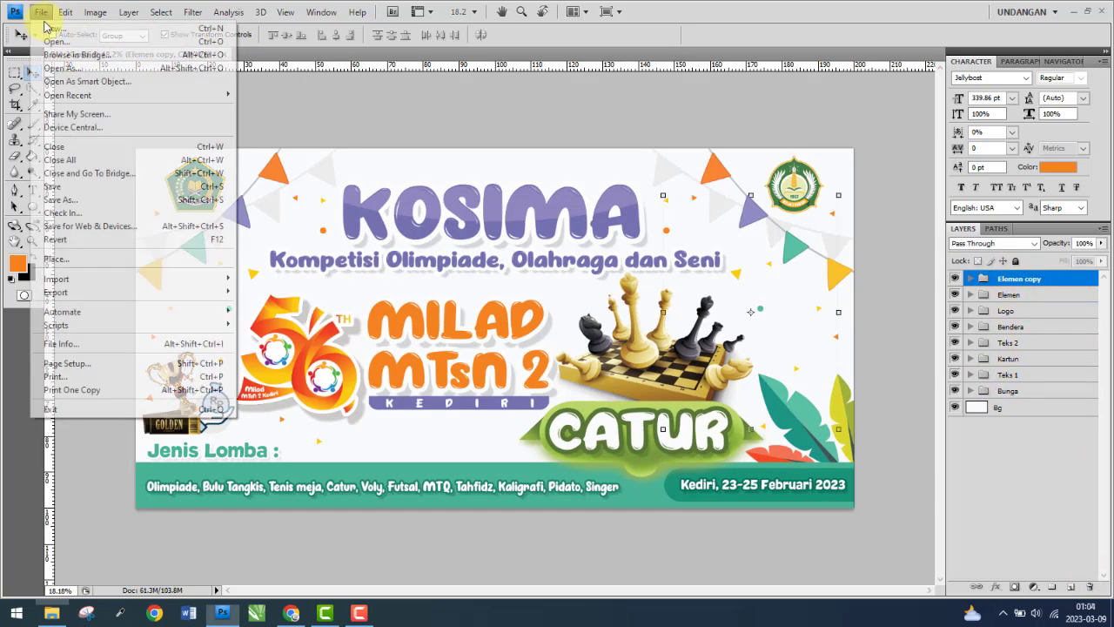
pyautogui.click(77, 186)
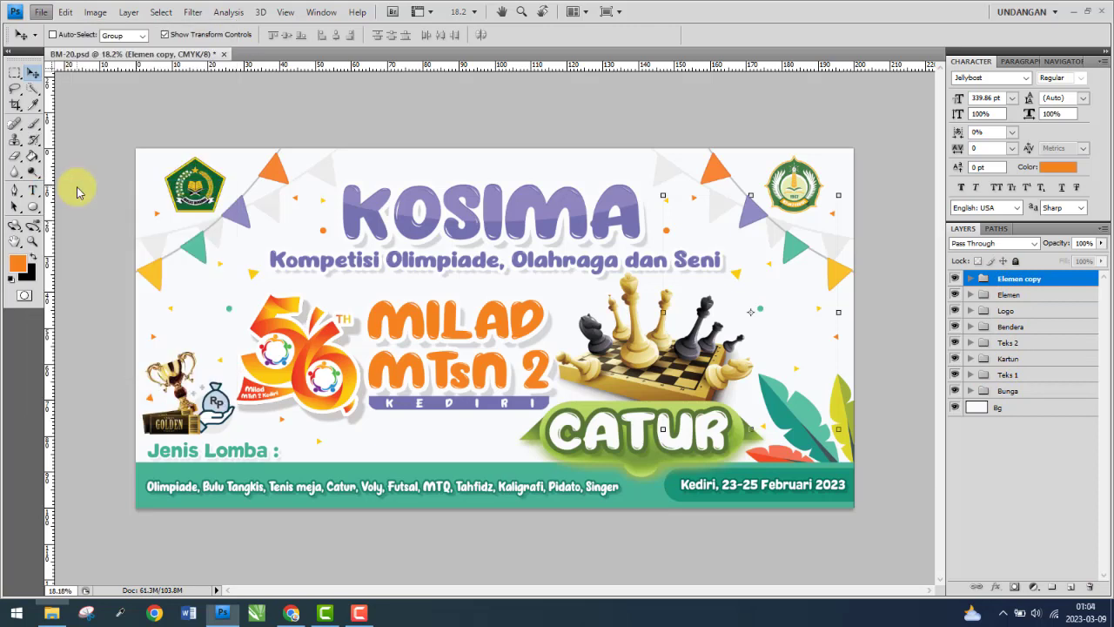
pyautogui.click(218, 54)
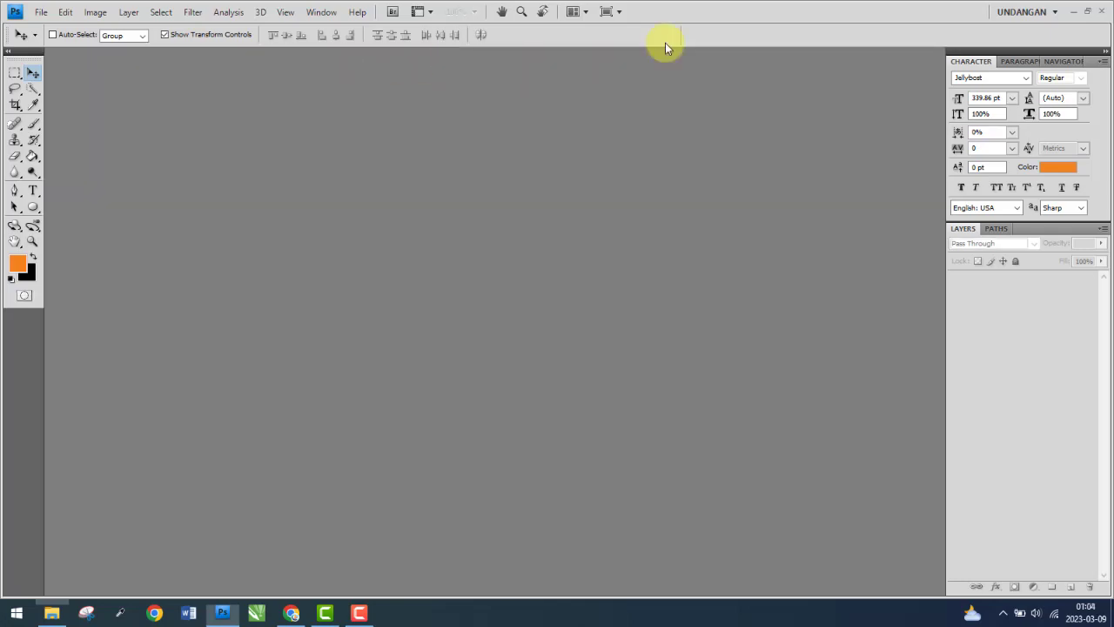
pyautogui.click(1074, 12)
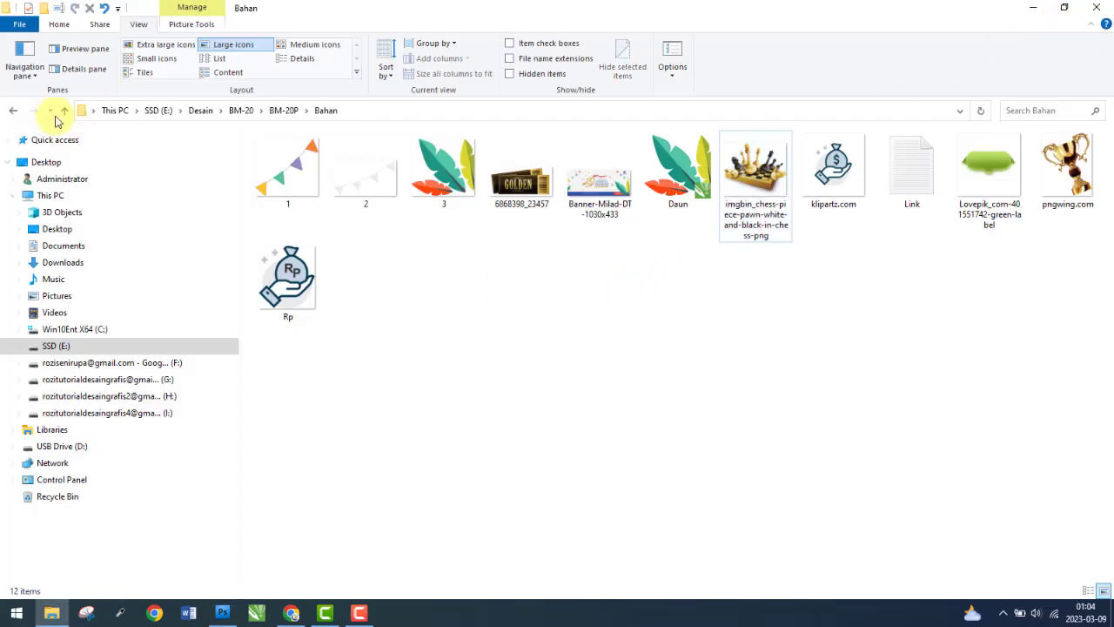
# - Navigate back to BM-20P and reopen BM-20.psd to check the saved banner
pyautogui.click(14, 110)
pyautogui.click(15, 113)
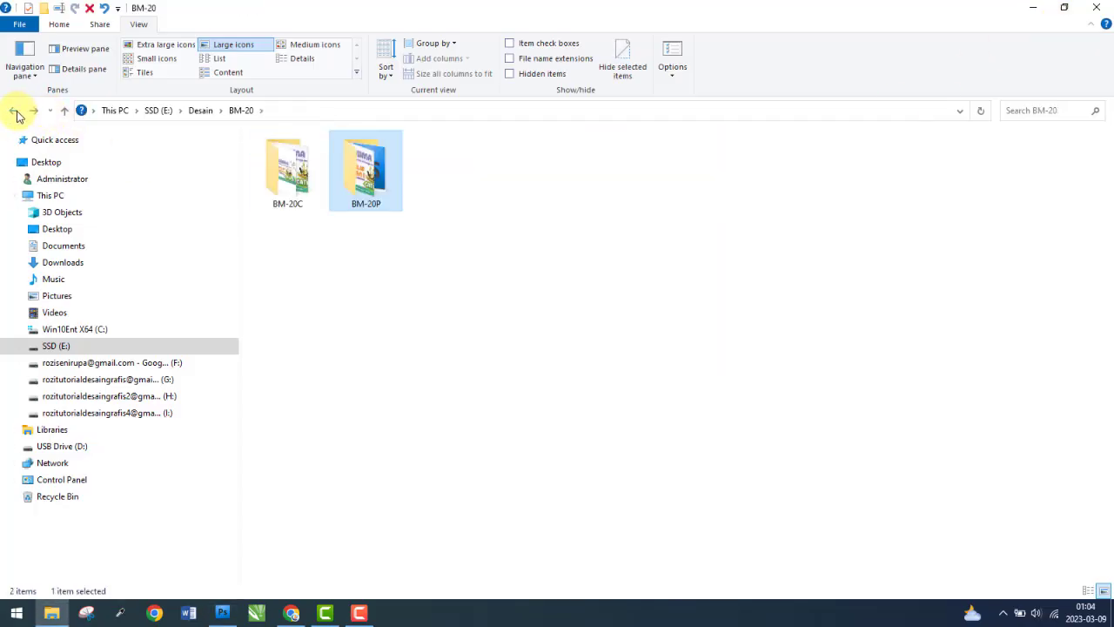
pyautogui.click(15, 114)
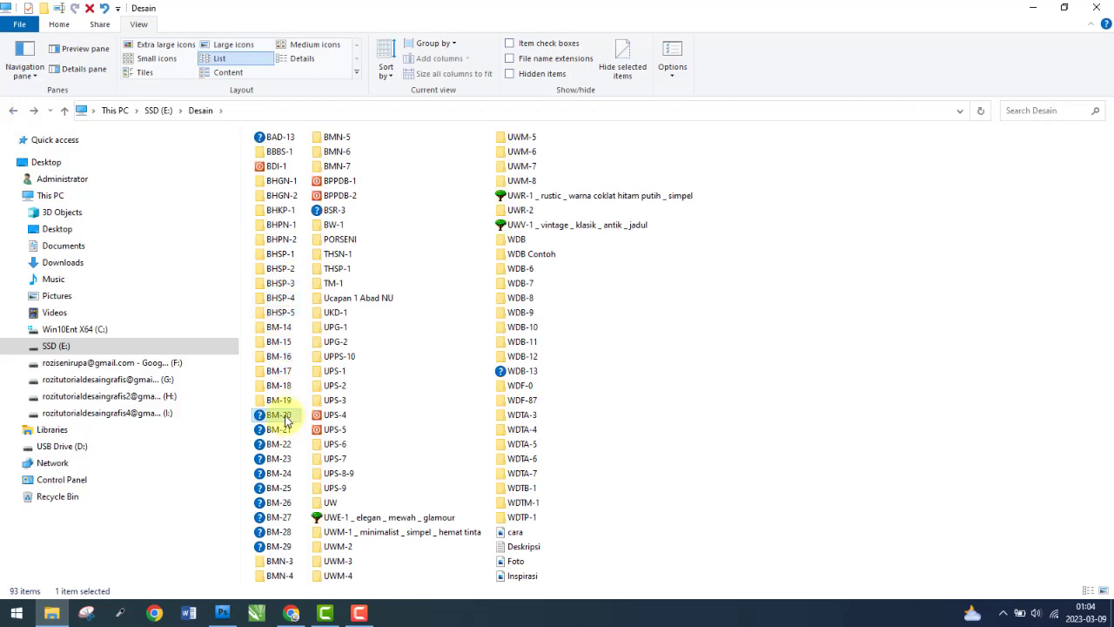
pyautogui.doubleClick(278, 415)
pyautogui.doubleClick(383, 196)
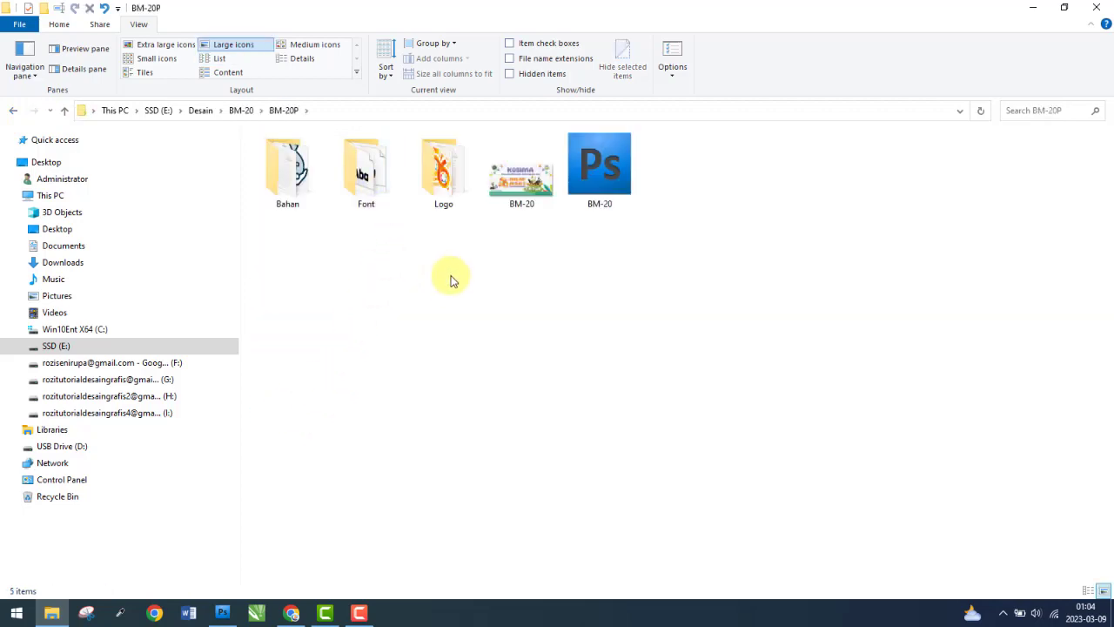
pyautogui.click(621, 174)
pyautogui.doubleClick(616, 174)
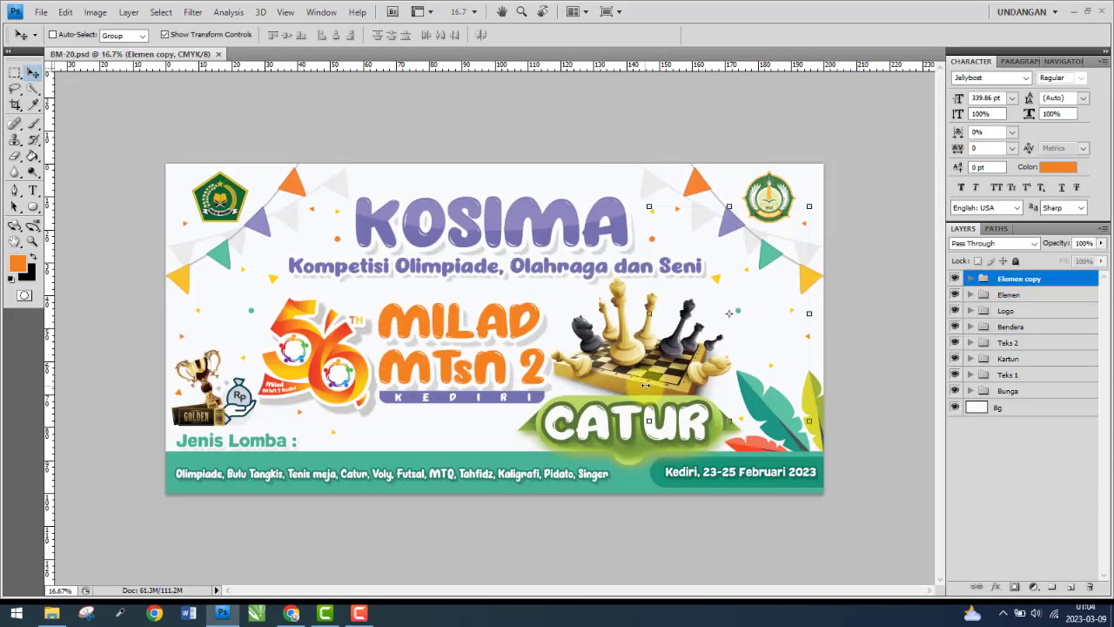
pyautogui.click(1102, 13)
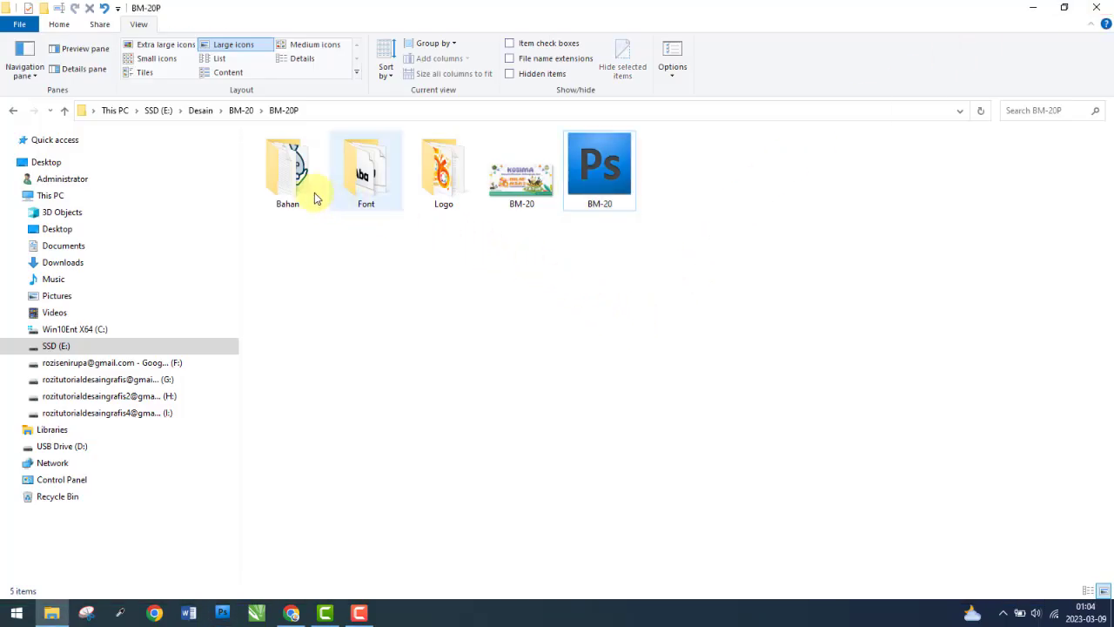
# - Open the BM-20C folder and select both BM-20 design files
pyautogui.click(14, 113)
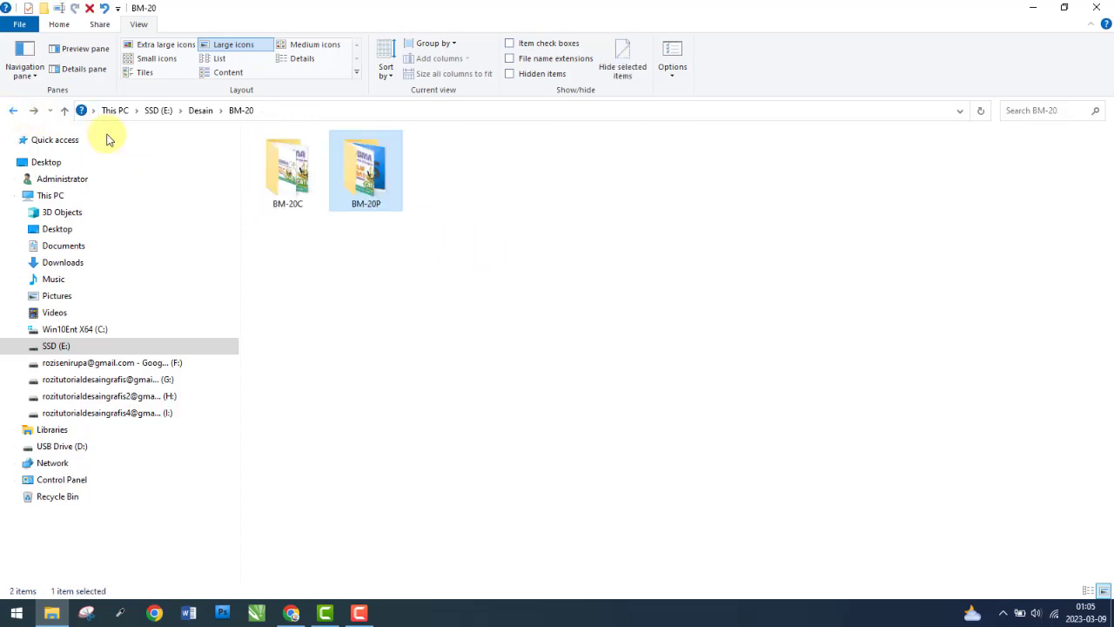
pyautogui.click(360, 615)
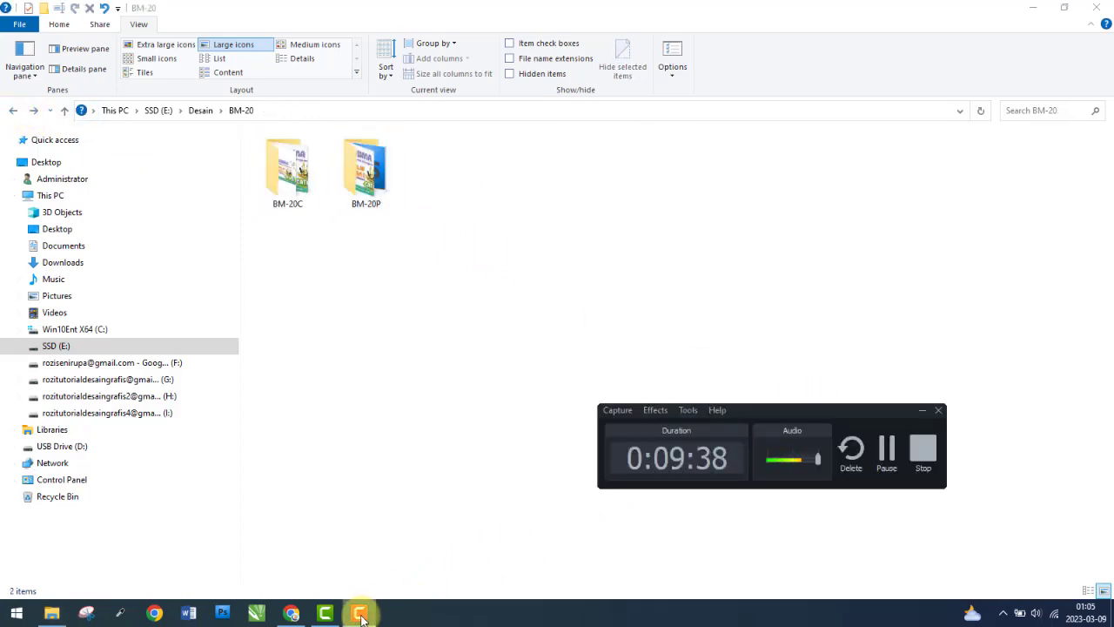
pyautogui.click(360, 614)
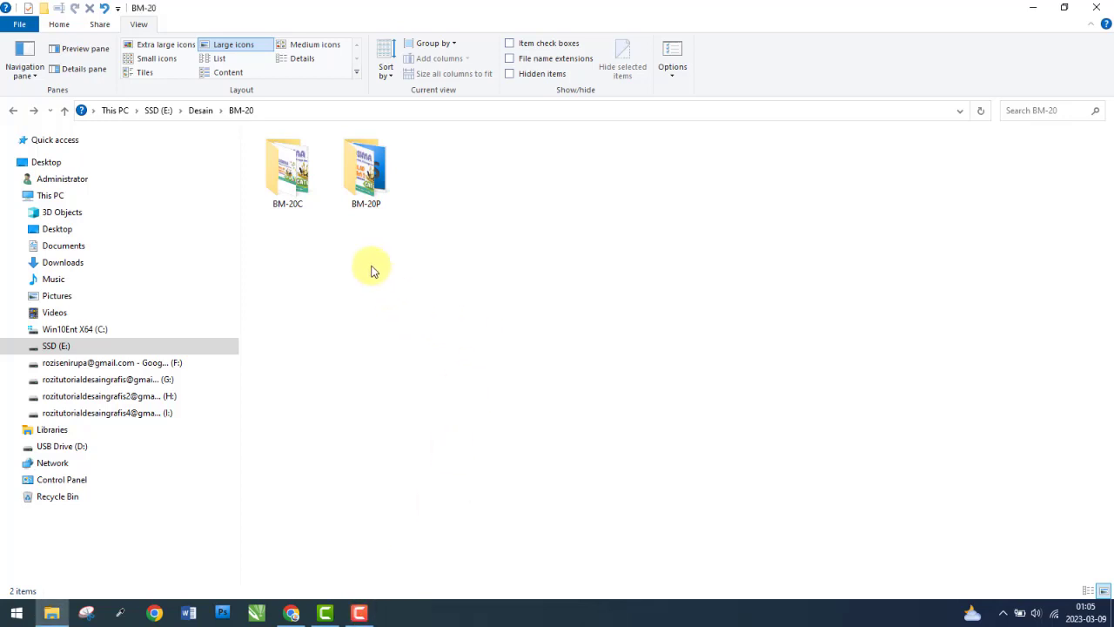
pyautogui.doubleClick(307, 179)
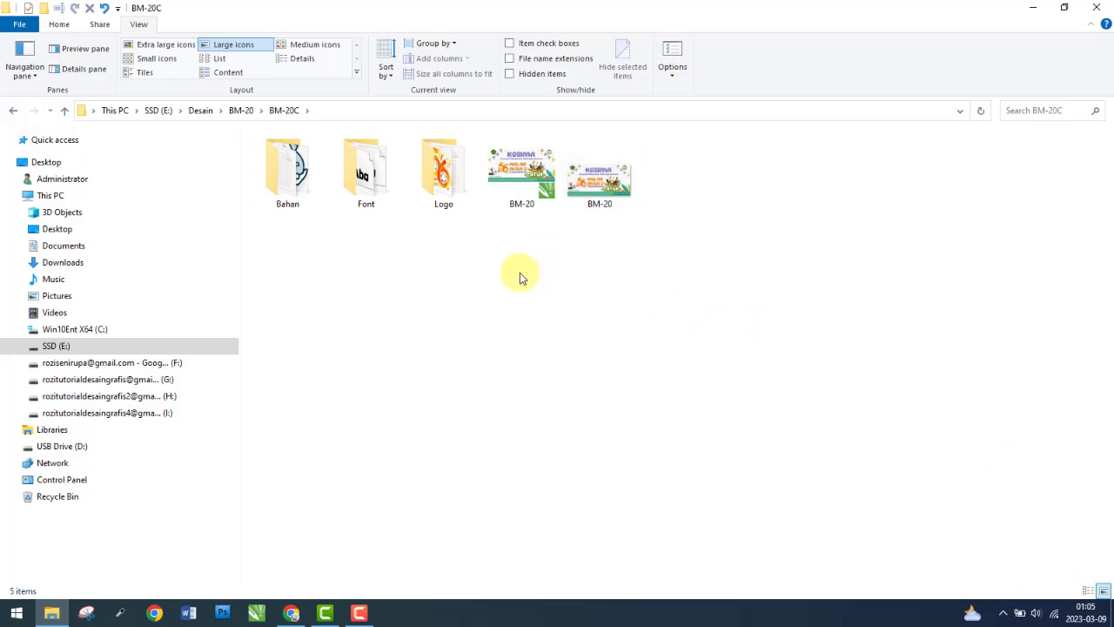
pyautogui.moveTo(517, 253); pyautogui.dragTo(616, 234)
# - Disconnect from the current Wi-Fi network via the taskbar
pyautogui.click(1070, 610)
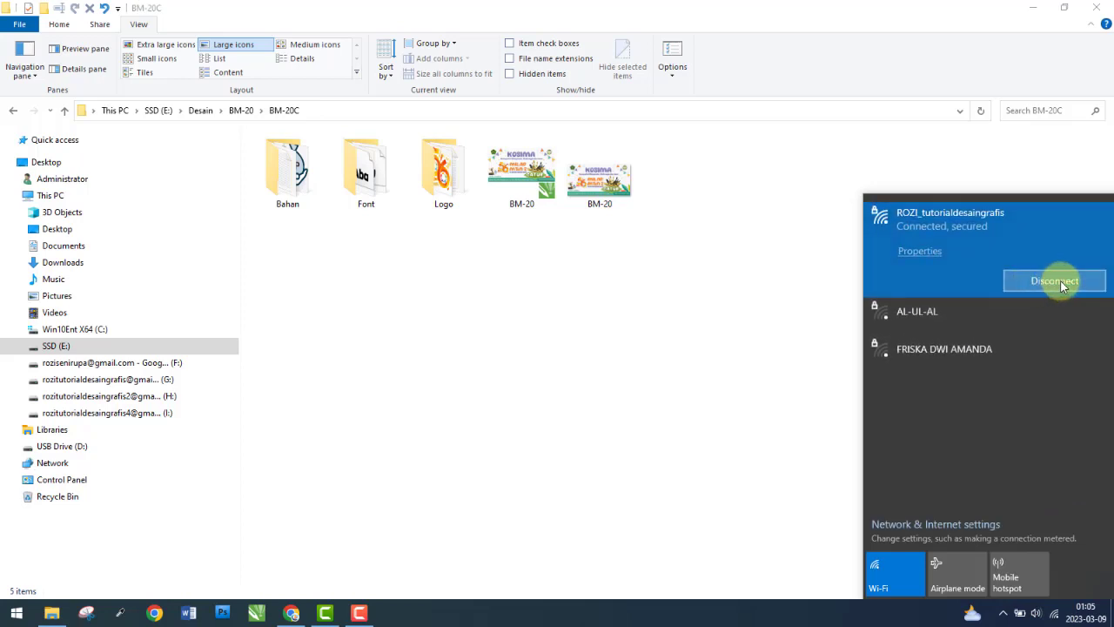
pyautogui.click(1066, 281)
pyautogui.click(1066, 281)
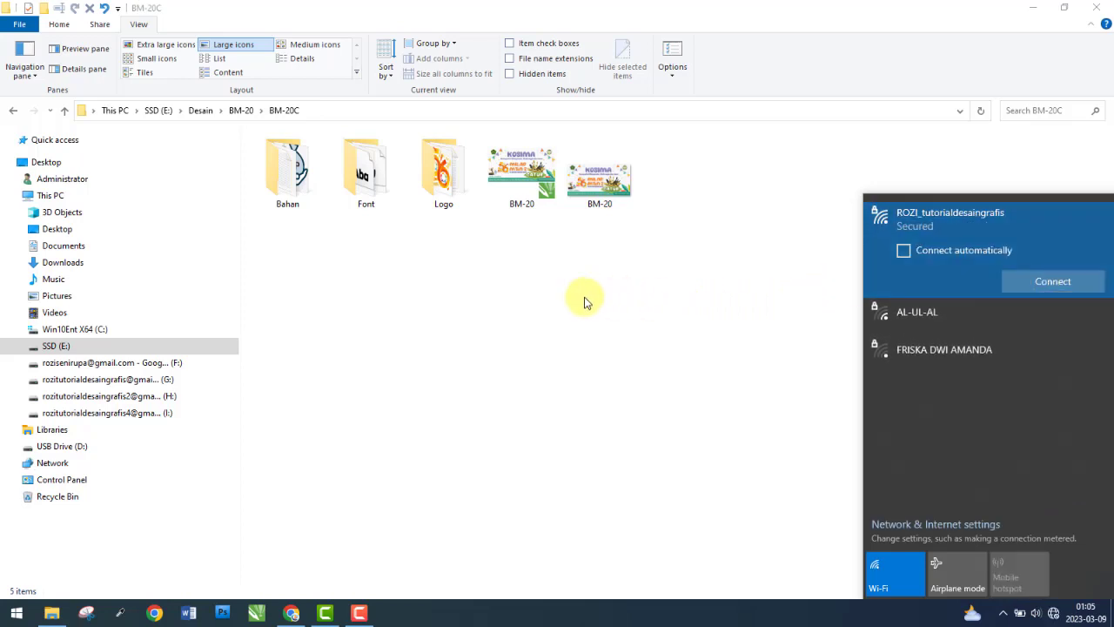
pyautogui.click(532, 288)
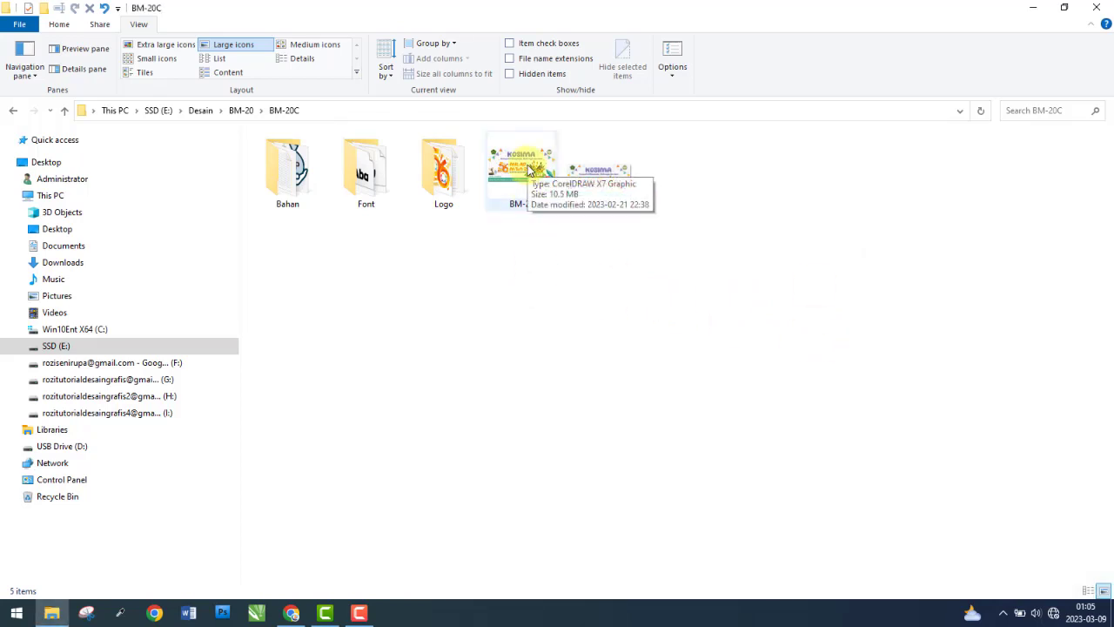
# - Open BM-20.cdr and ungroup the banner into its 53 objects
pyautogui.doubleClick(529, 170)
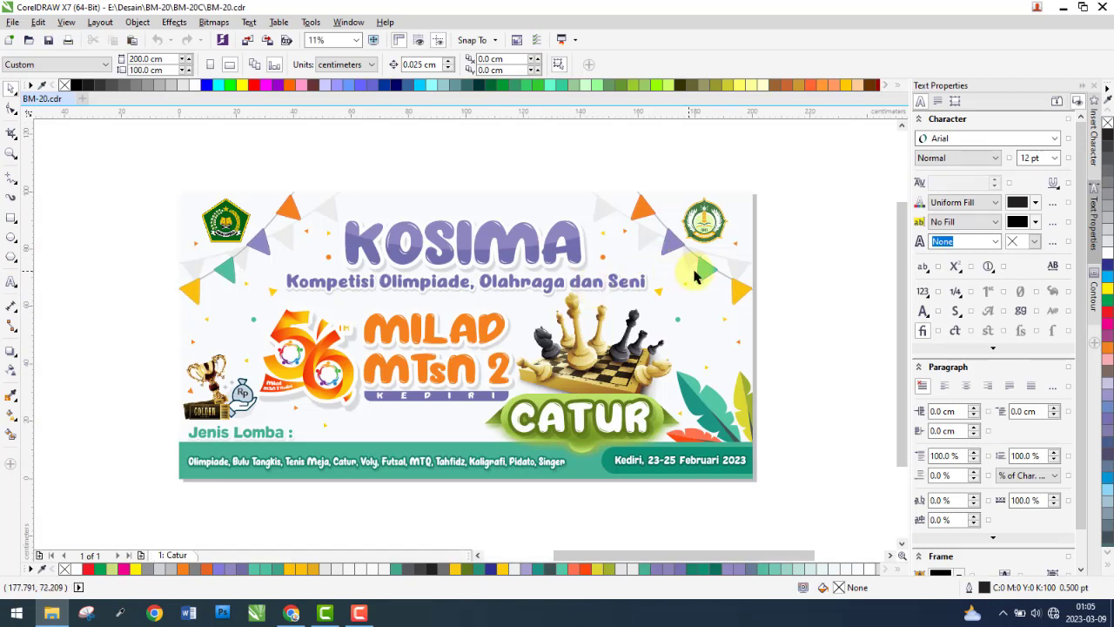
pyautogui.click(1082, 86)
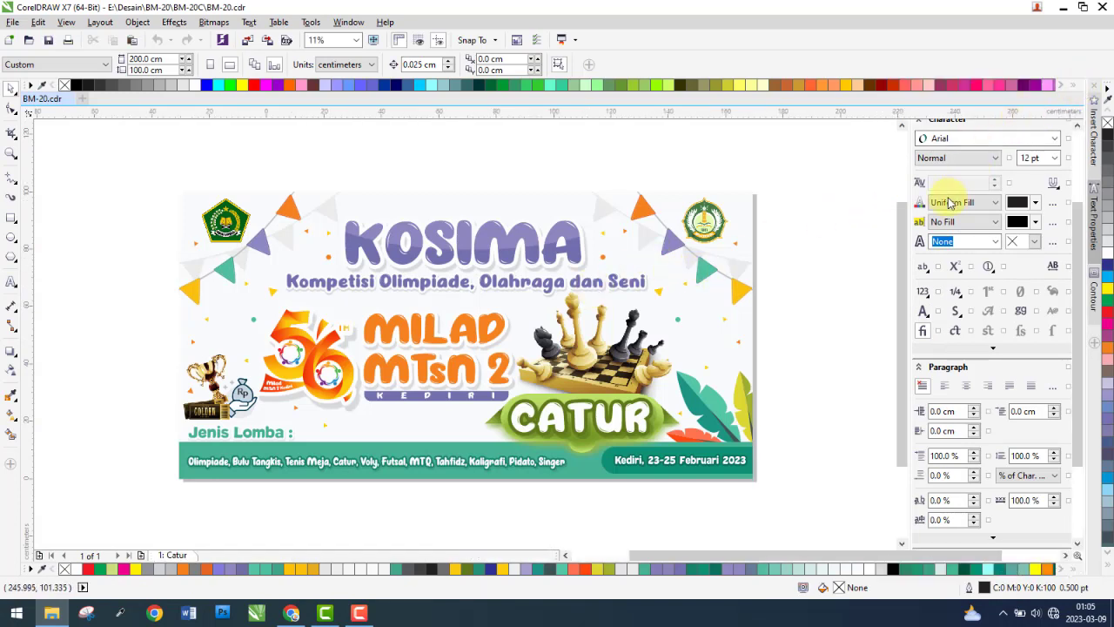
pyautogui.click(705, 336)
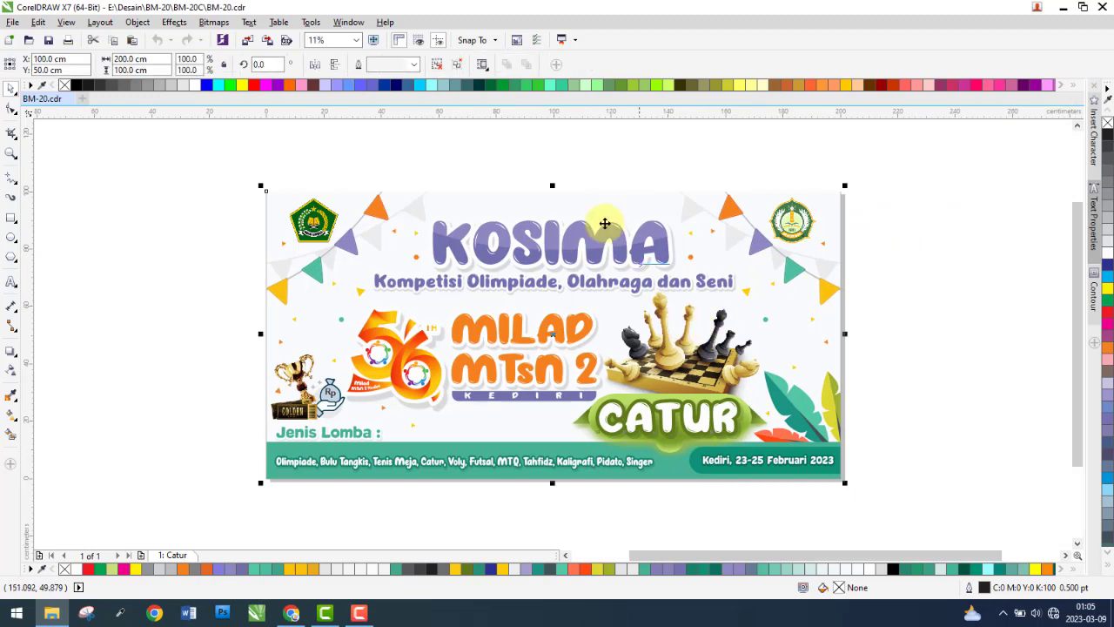
pyautogui.click(444, 68)
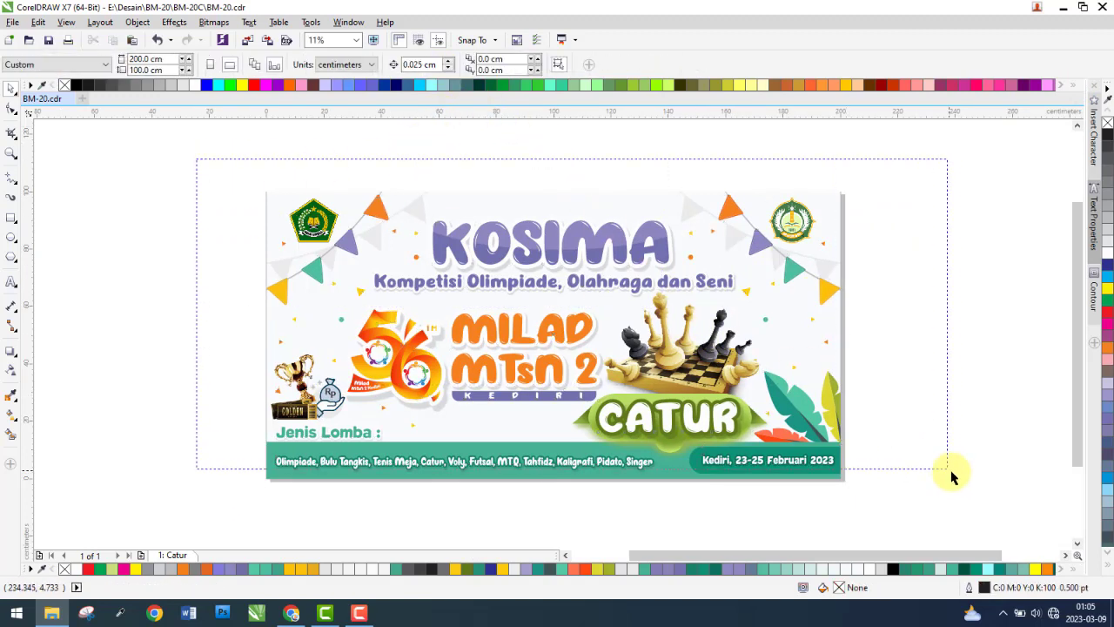
pyautogui.doubleClick(131, 69)
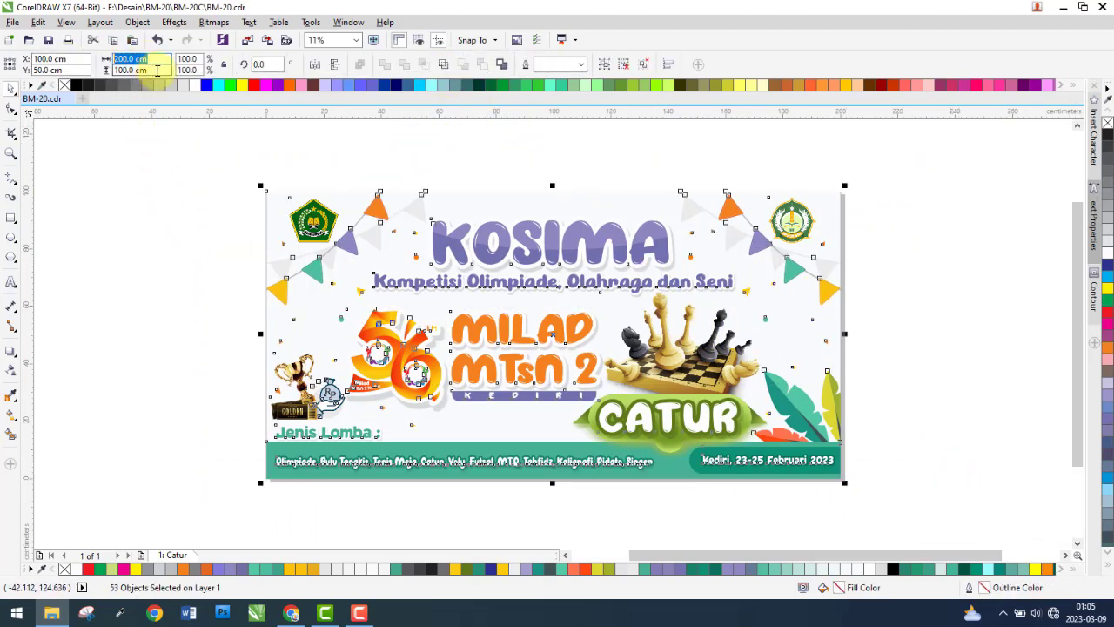
# - Review the 200 × 100 cm page size in Page Setup, close it, and deselect
pyautogui.click(99, 22)
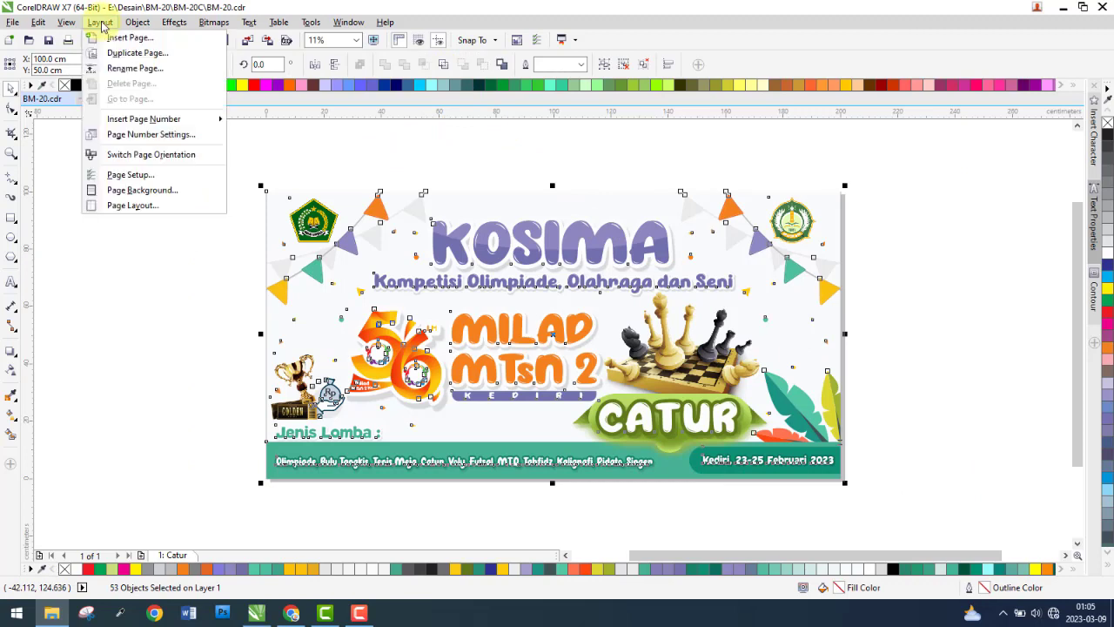
pyautogui.click(121, 173)
pyautogui.doubleClick(418, 346)
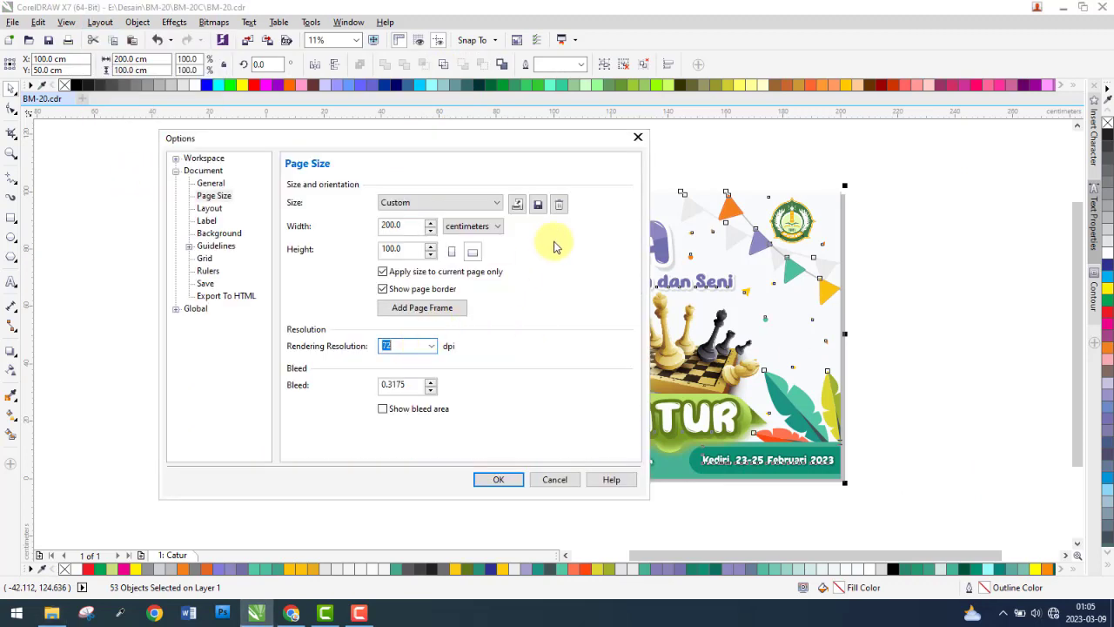
pyautogui.click(639, 138)
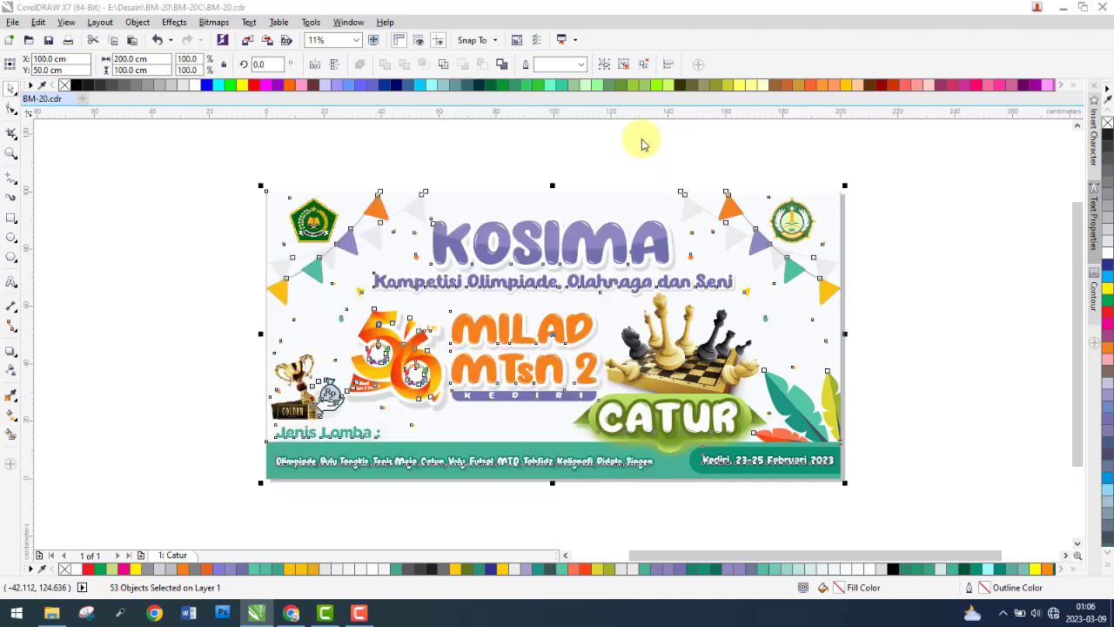
pyautogui.click(641, 145)
pyautogui.click(578, 252)
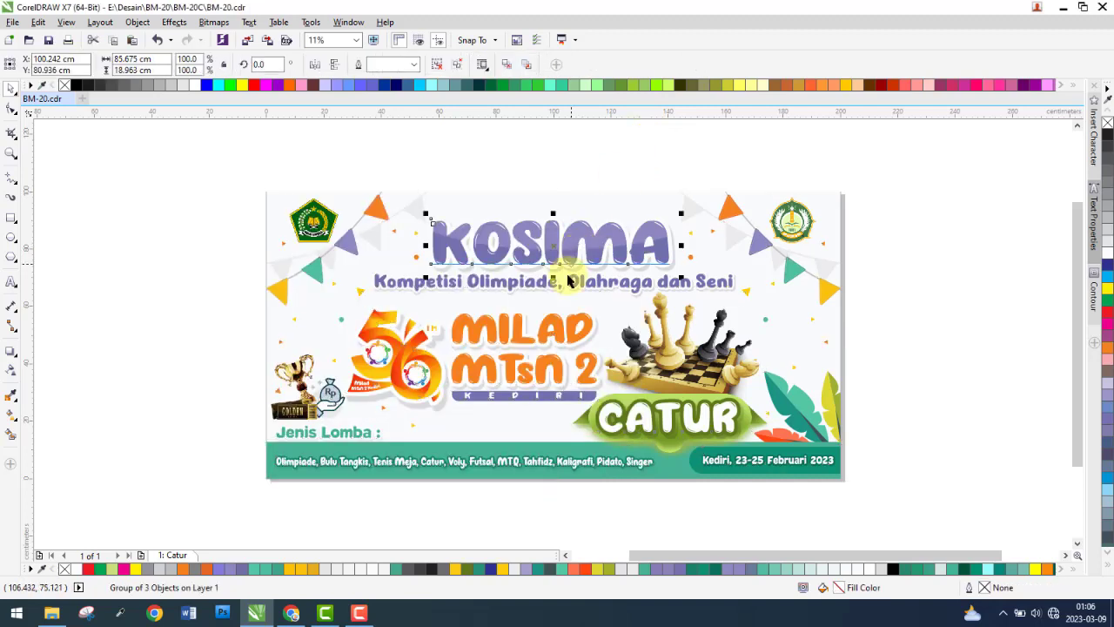
pyautogui.click(527, 286)
pyautogui.doubleClick(527, 286)
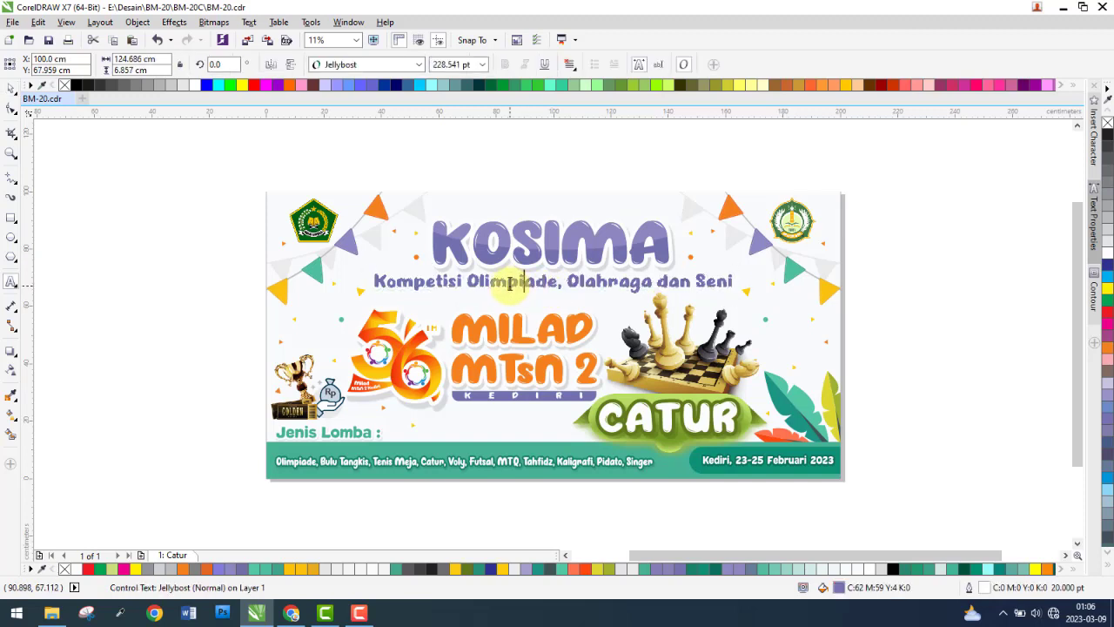
pyautogui.moveTo(508, 281); pyautogui.dragTo(736, 281)
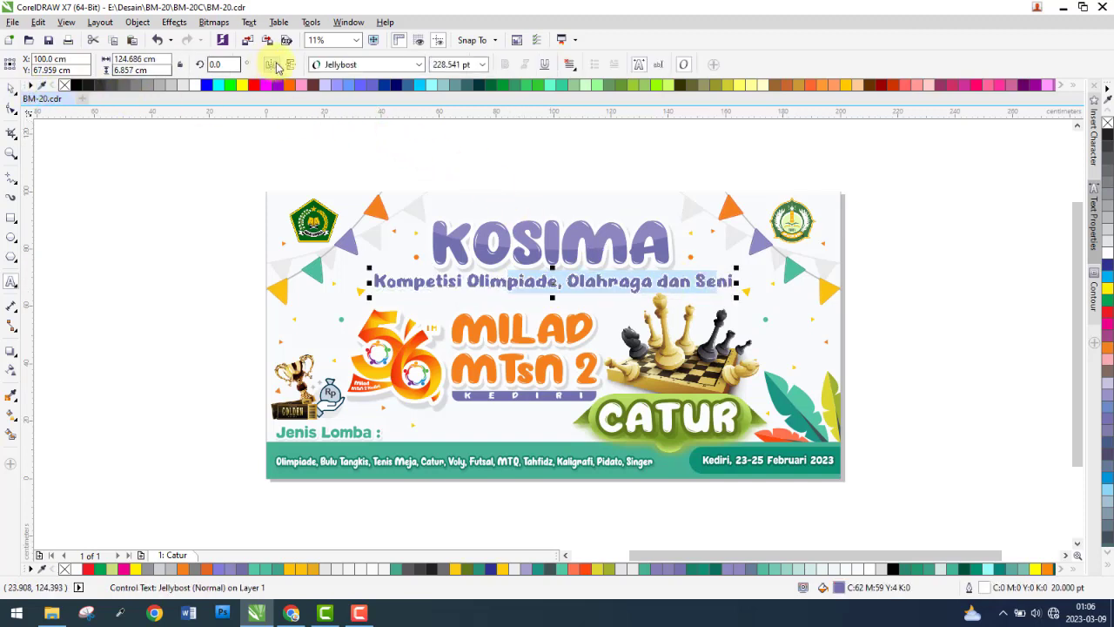
pyautogui.click(418, 65)
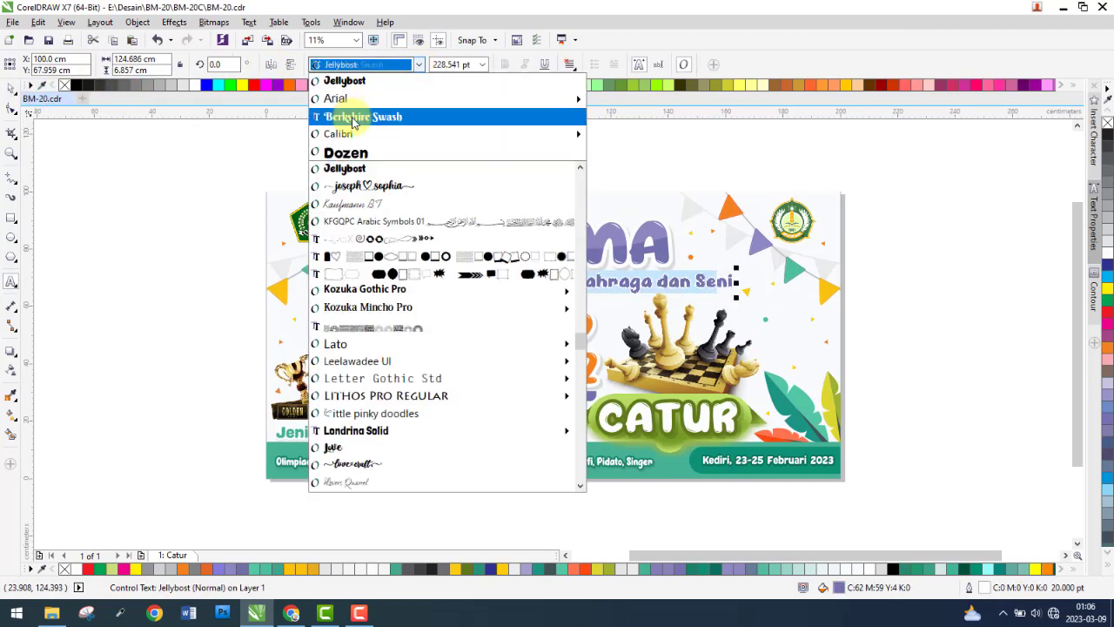
pyautogui.click(352, 118)
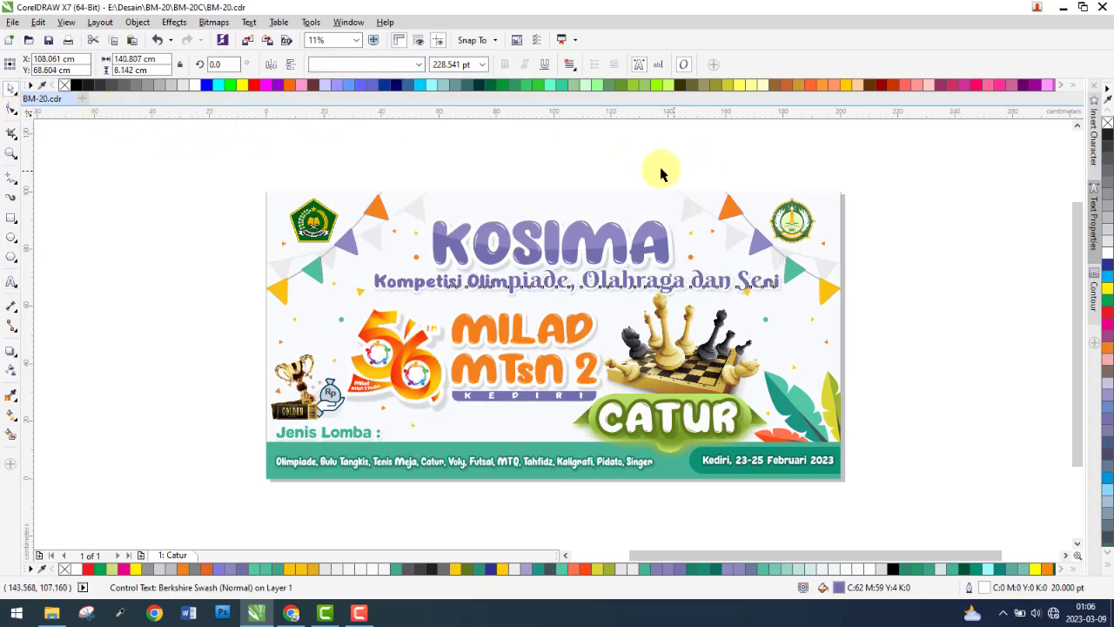
pyautogui.hotkey('ctrl', 'z')
pyautogui.click(566, 230)
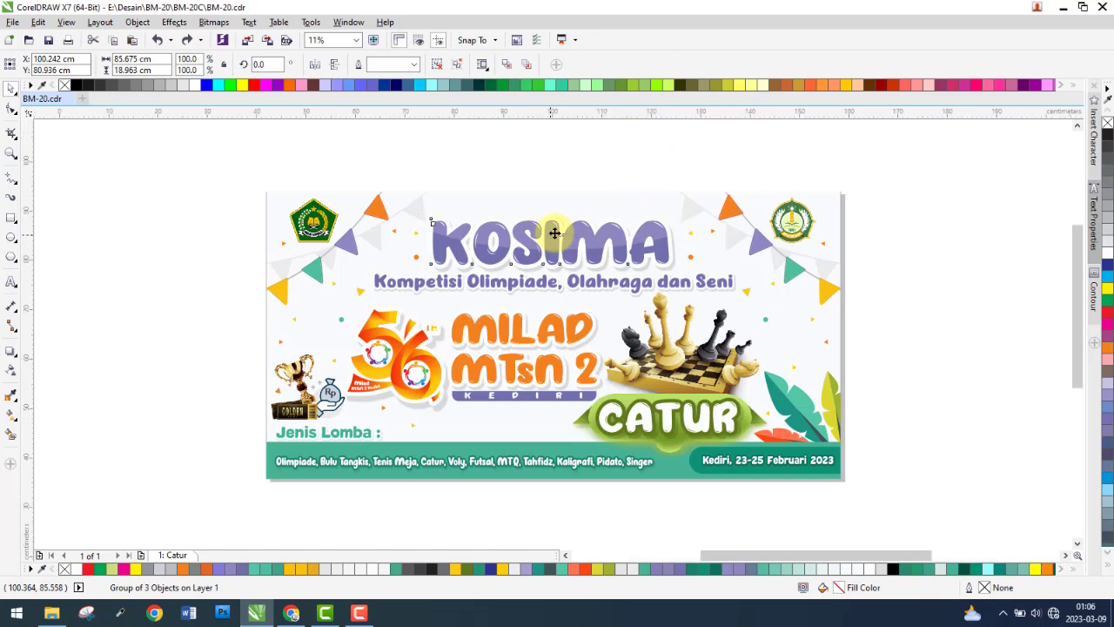
pyautogui.scroll(2, 554, 232)
pyautogui.click(437, 64)
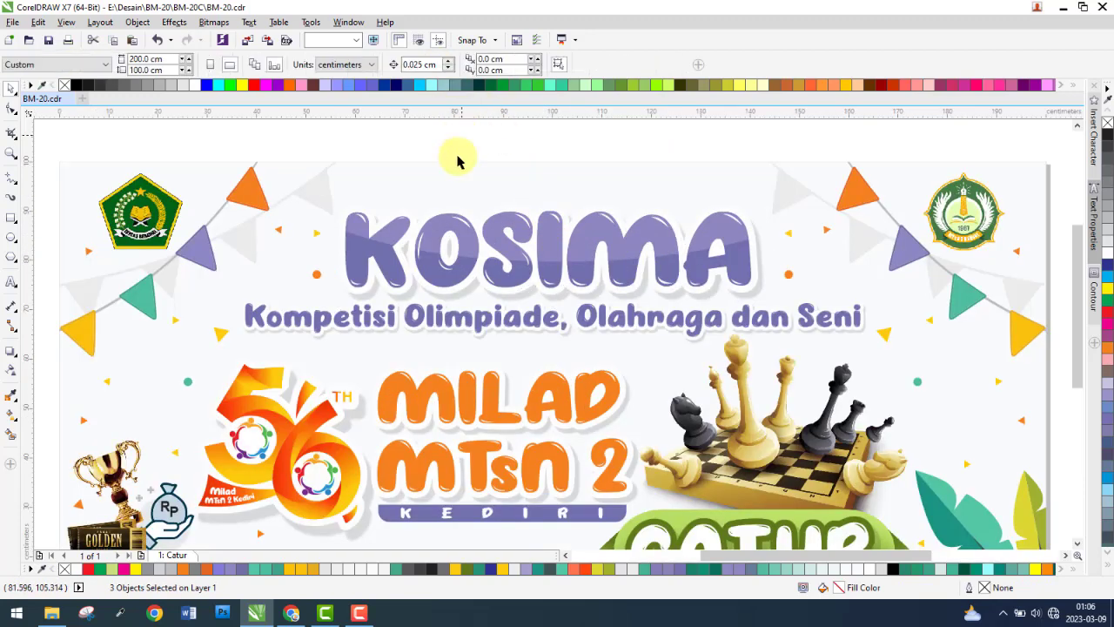
pyautogui.doubleClick(393, 233)
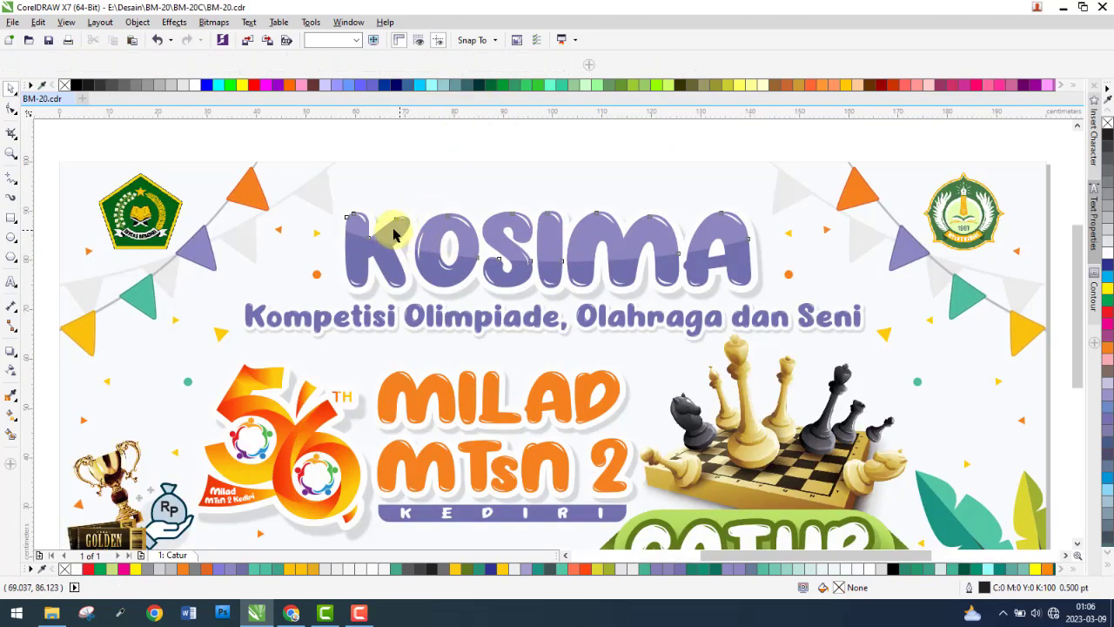
pyautogui.moveTo(393, 234); pyautogui.dragTo(390, 165)
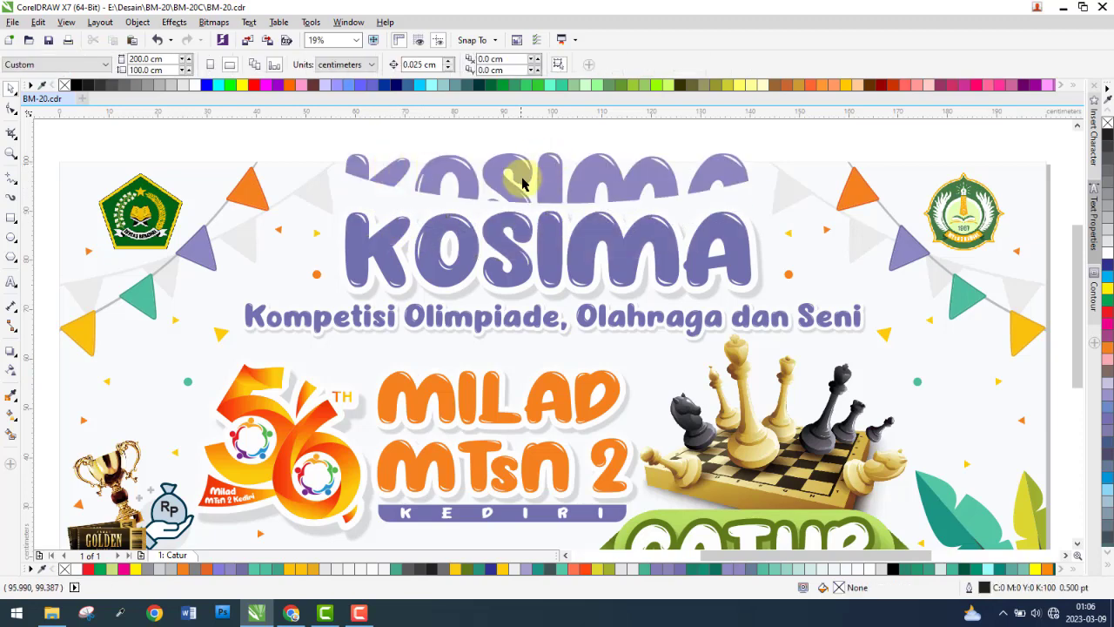
pyautogui.click(544, 178)
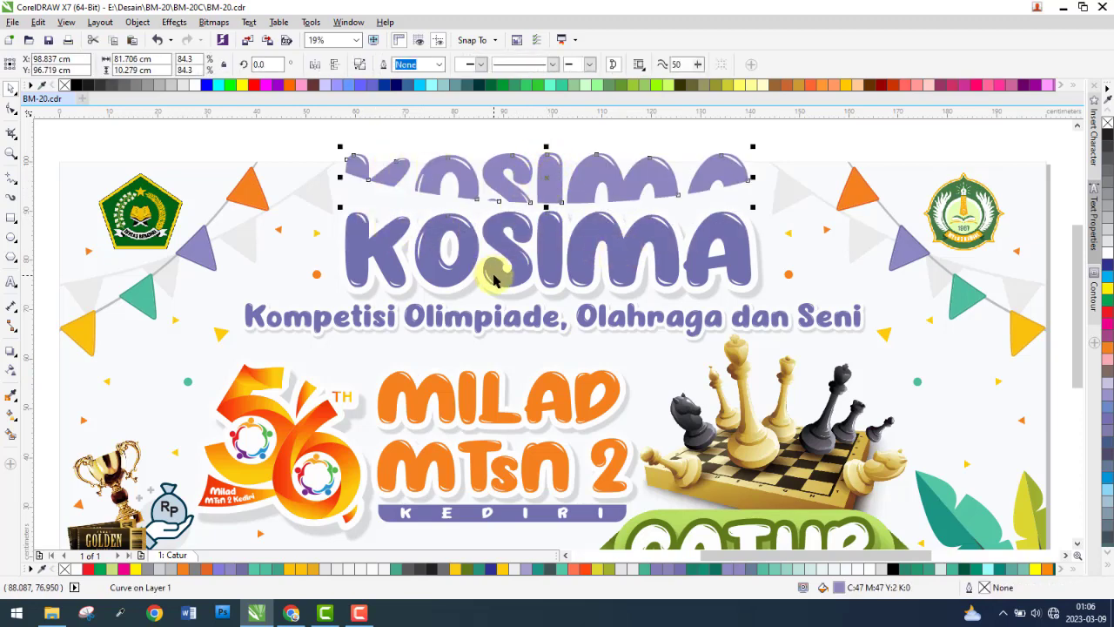
pyautogui.hotkey('ctrl', 'z')
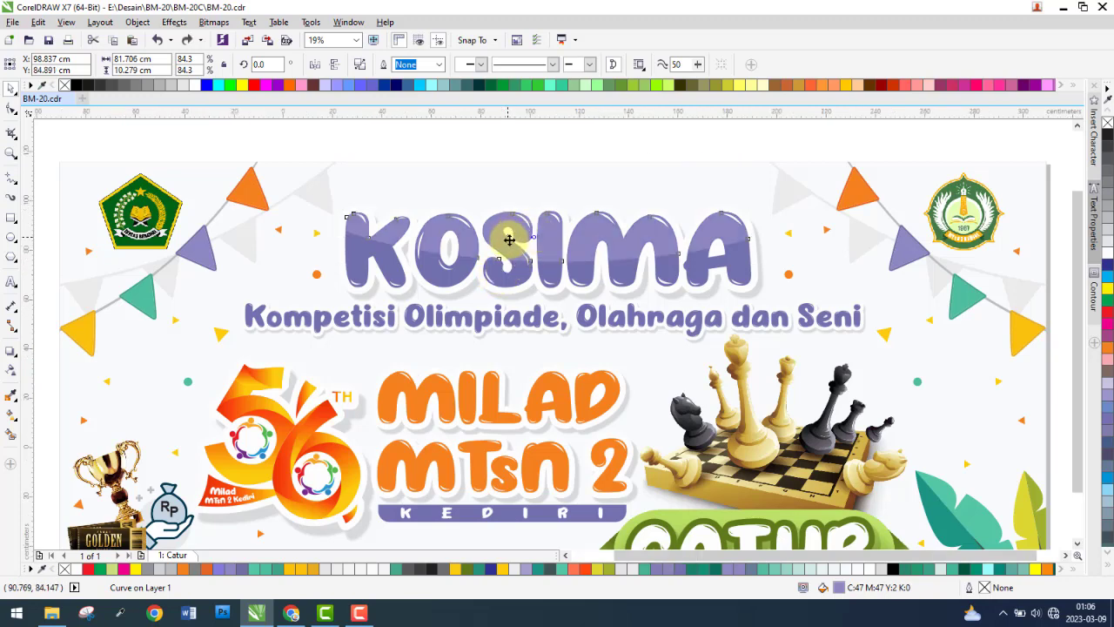
pyautogui.scroll(-2, 513, 237)
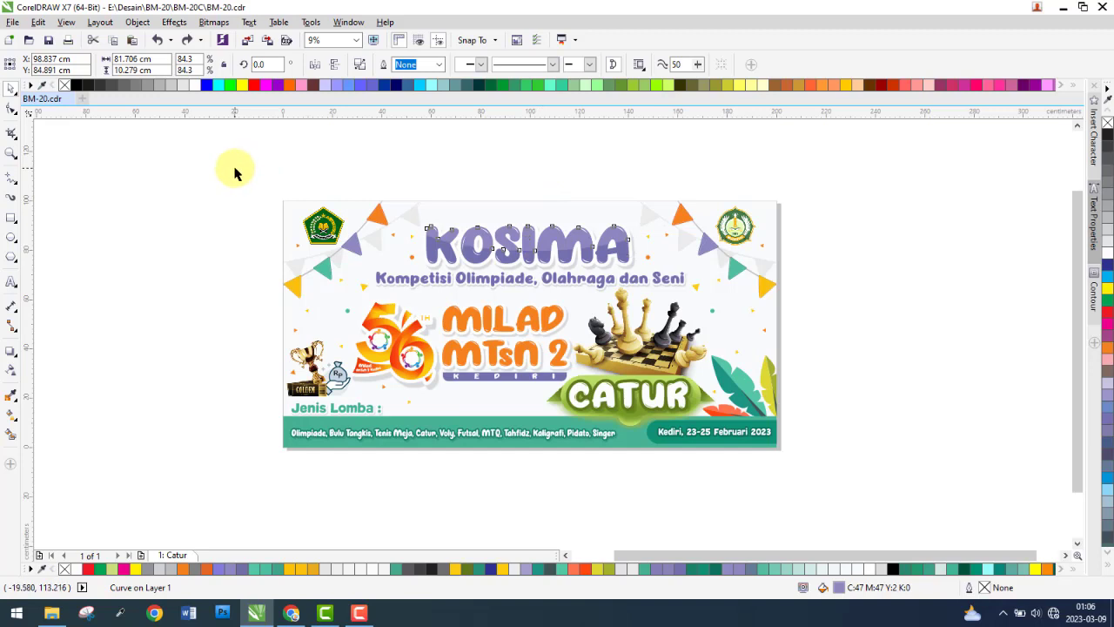
pyautogui.moveTo(235, 168); pyautogui.dragTo(750, 328)
pyautogui.moveTo(682, 277); pyautogui.dragTo(813, 369)
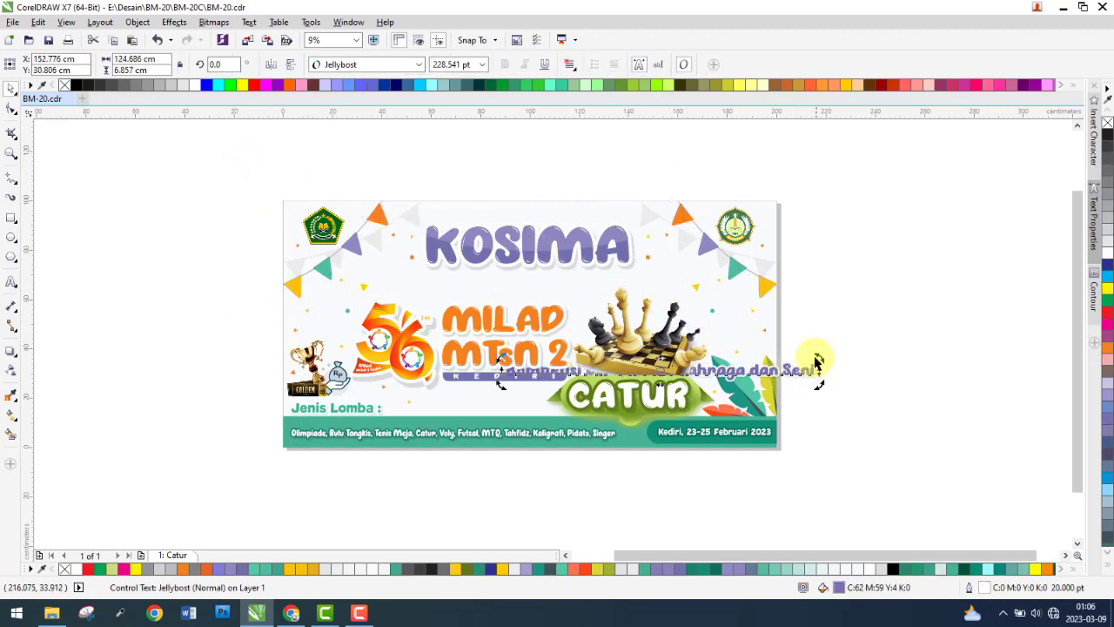
pyautogui.hotkey('ctrl', 'z')
pyautogui.moveTo(176, 162); pyautogui.dragTo(882, 479)
pyautogui.click(762, 365)
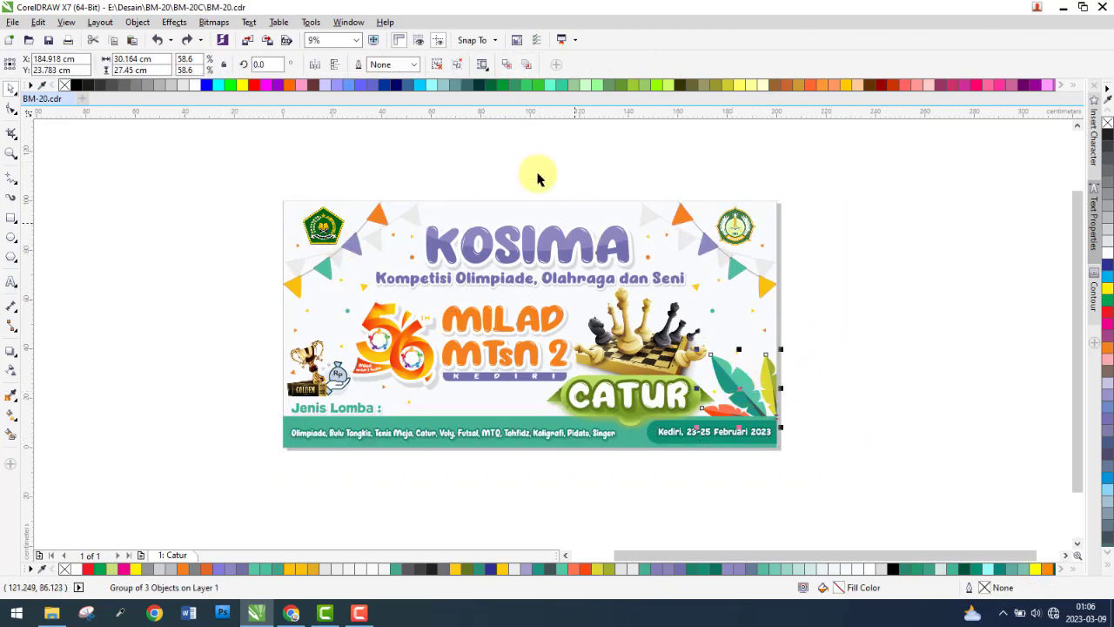
pyautogui.click(437, 64)
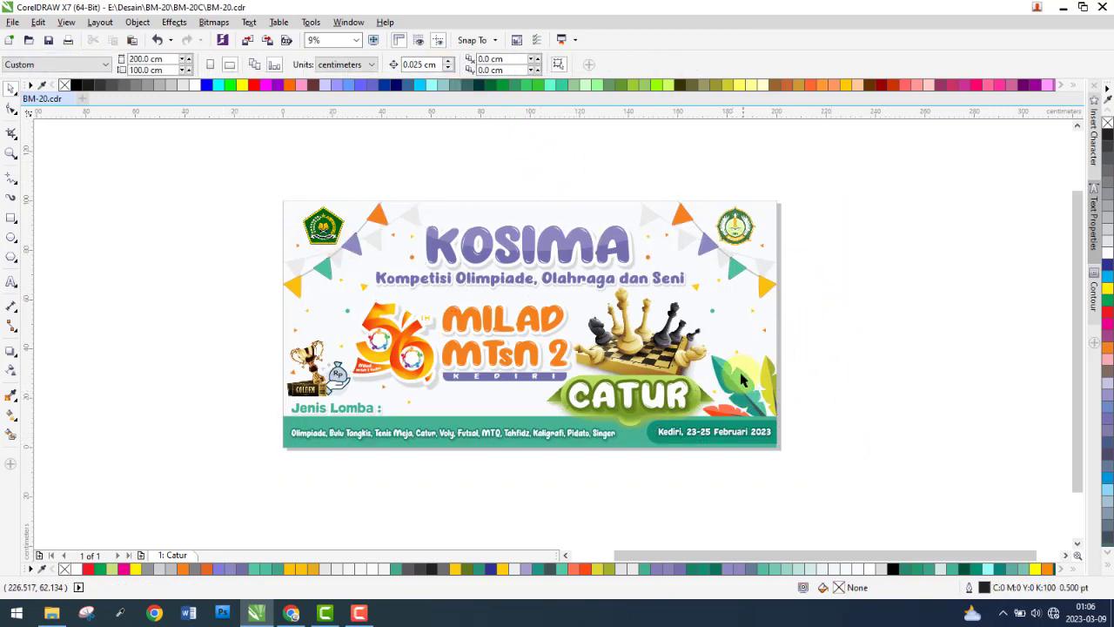
pyautogui.moveTo(744, 370); pyautogui.dragTo(853, 348)
pyautogui.hotkey('ctrl', 'z')
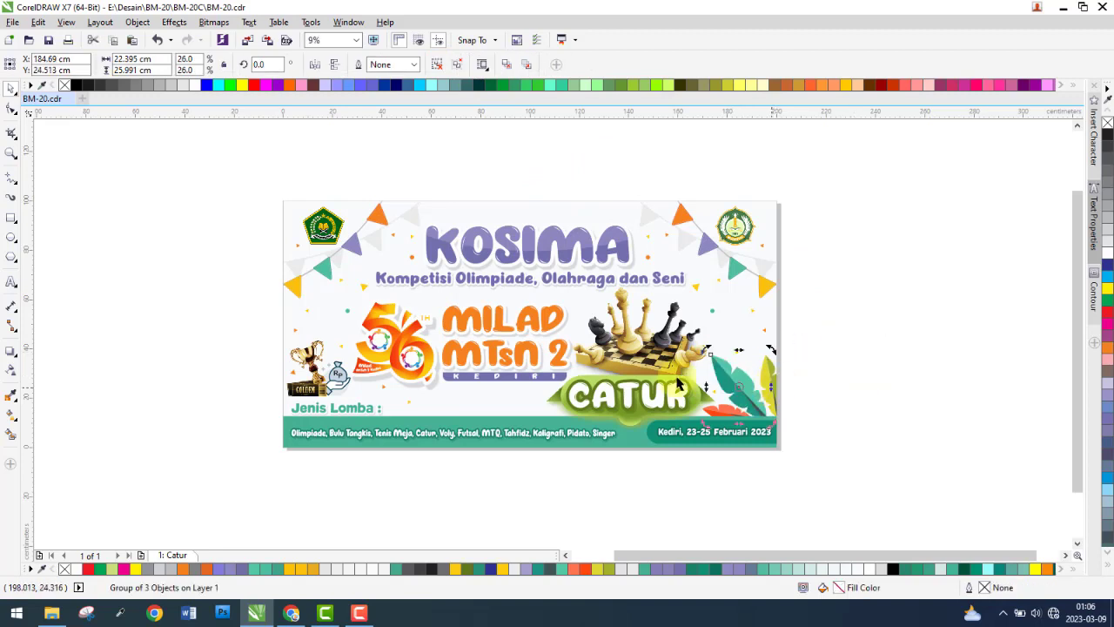
pyautogui.click(164, 386)
pyautogui.click(360, 615)
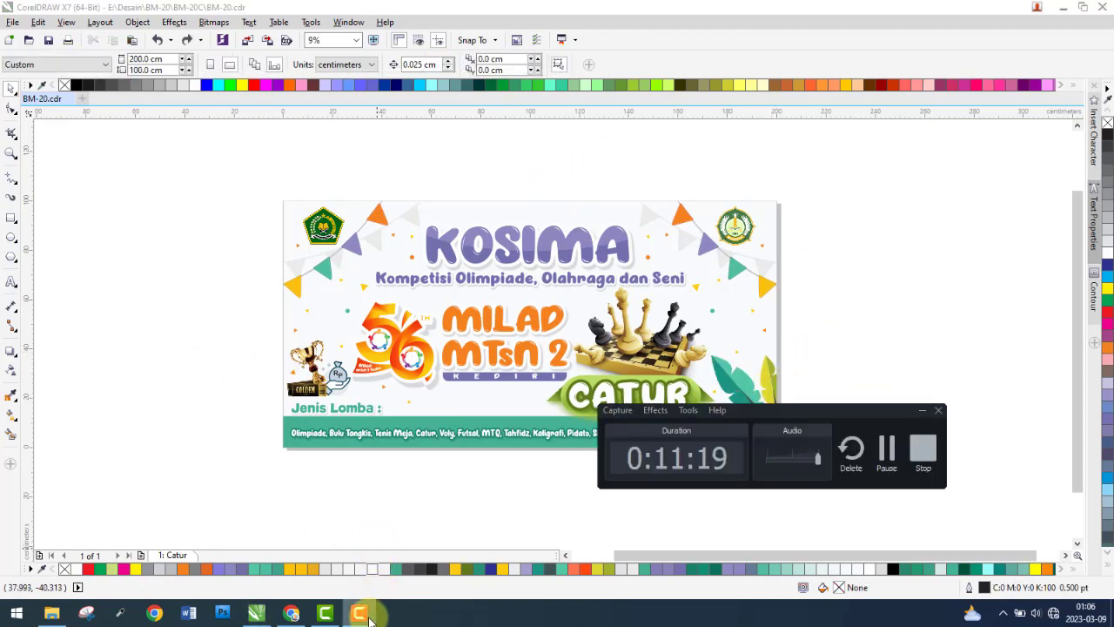
pyautogui.click(367, 616)
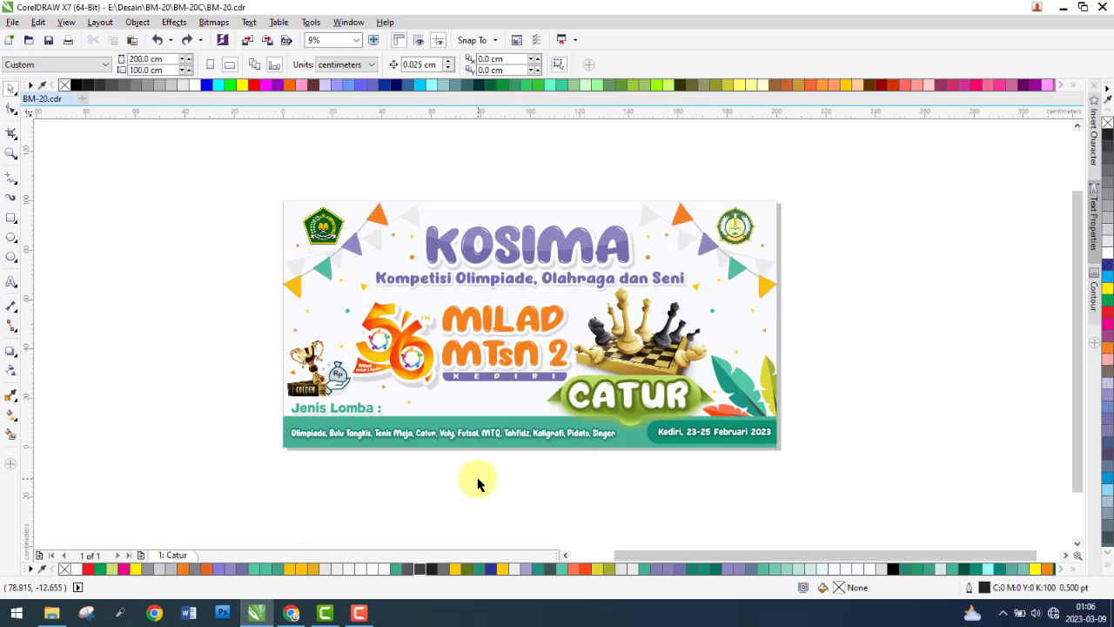
pyautogui.click(1105, 7)
# - Close CorelDRAW without saving, then look inside the BM-20P folder and return to BM-20
pyautogui.click(561, 329)
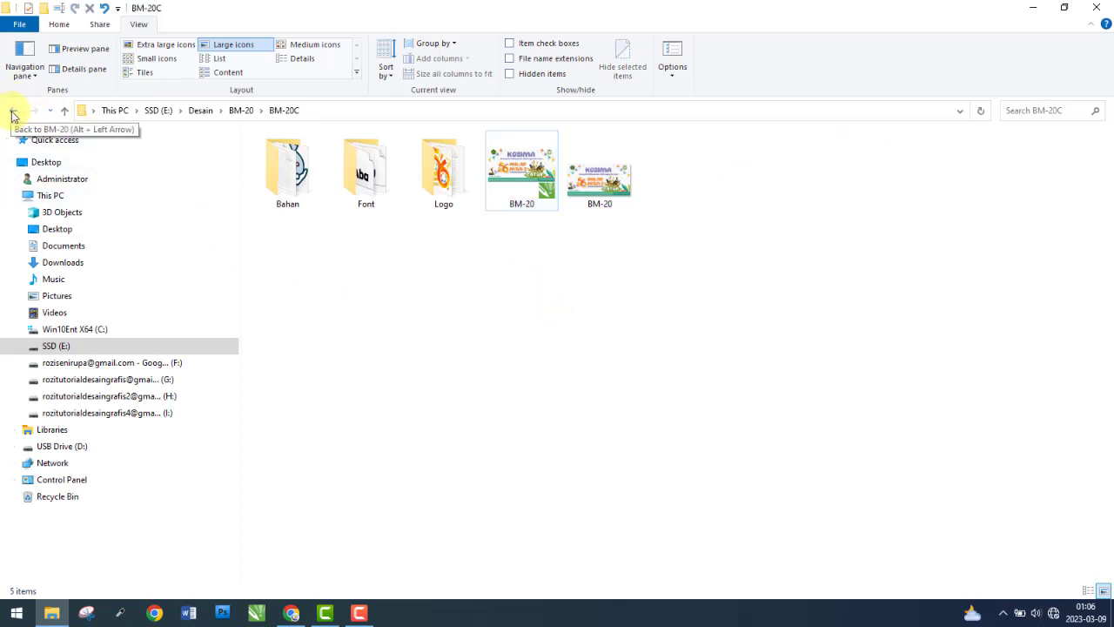
pyautogui.click(13, 112)
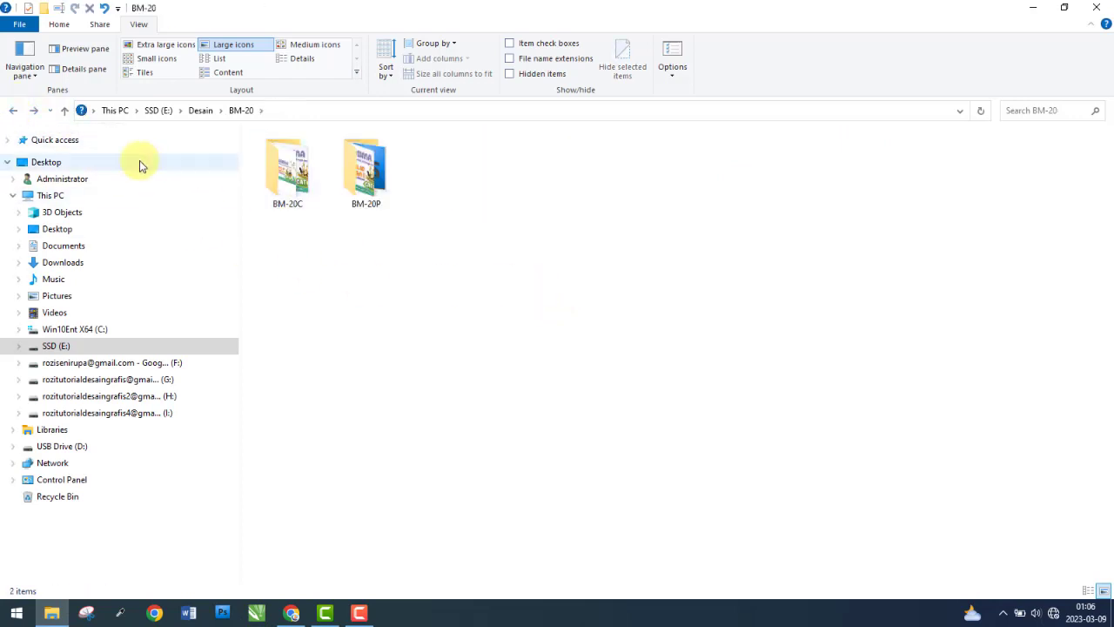
pyautogui.doubleClick(365, 181)
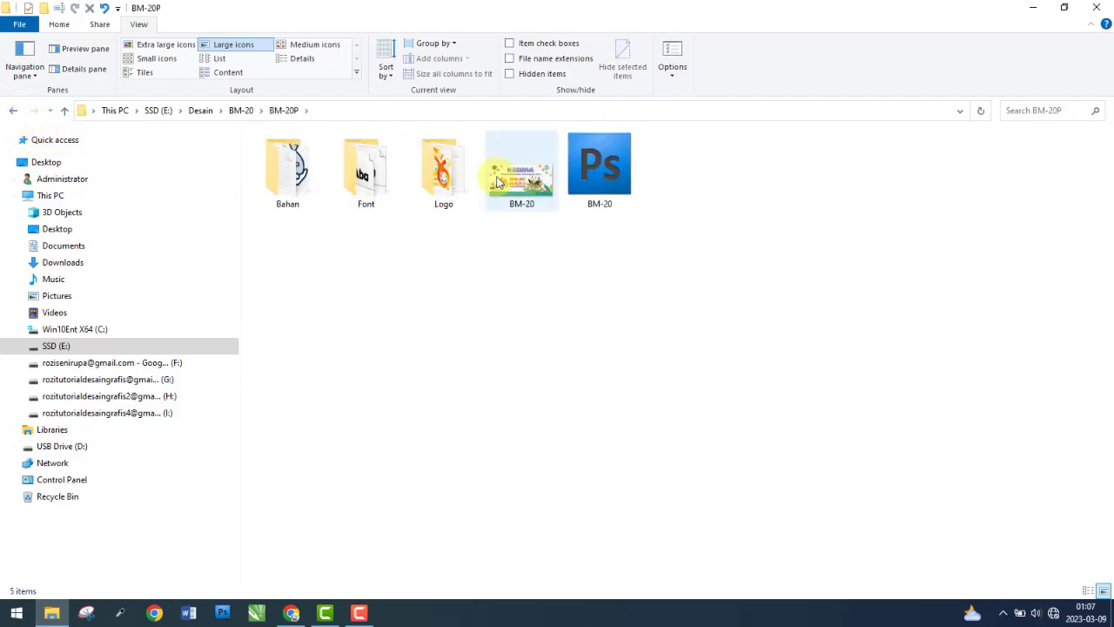
pyautogui.click(14, 110)
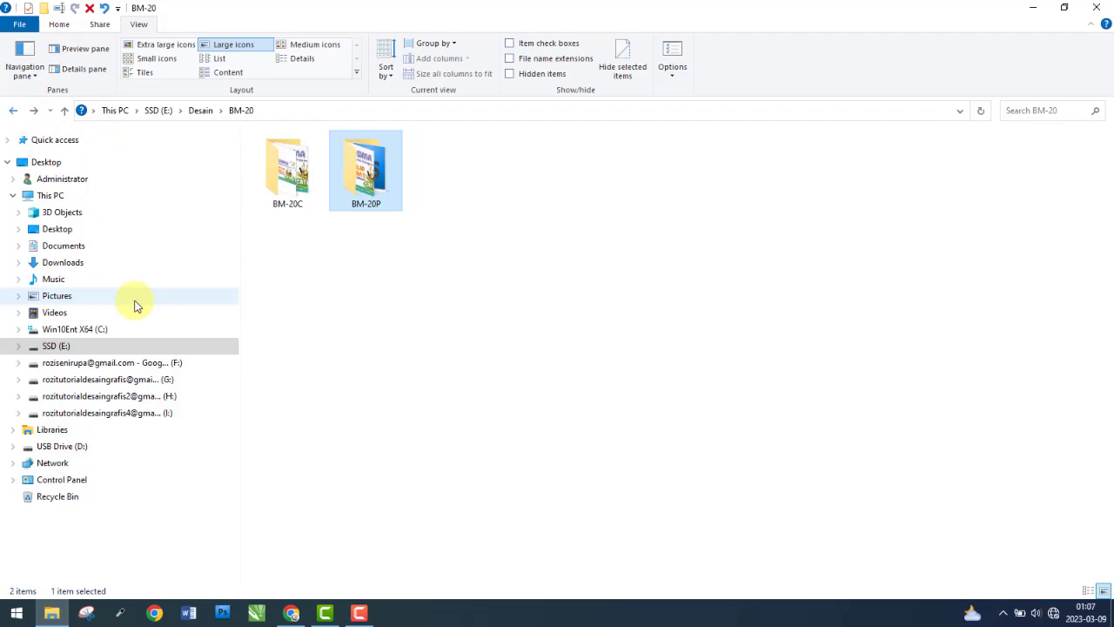
# - Open the Thumbnail folder on SSD (E:) and select the BM-21 preview
pyautogui.click(162, 346)
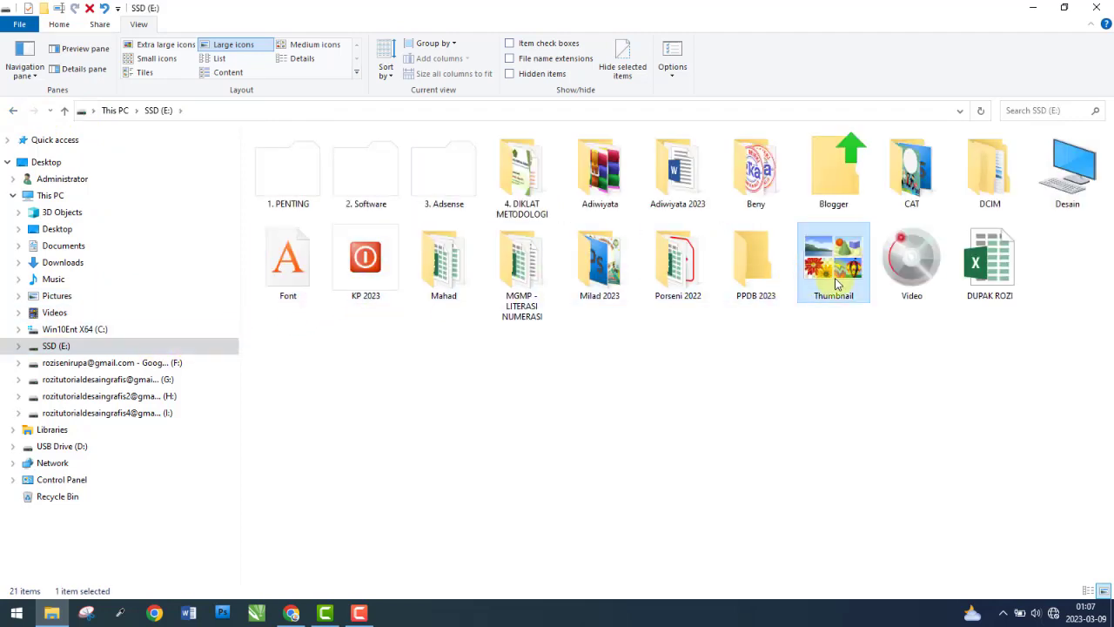
pyautogui.doubleClick(837, 284)
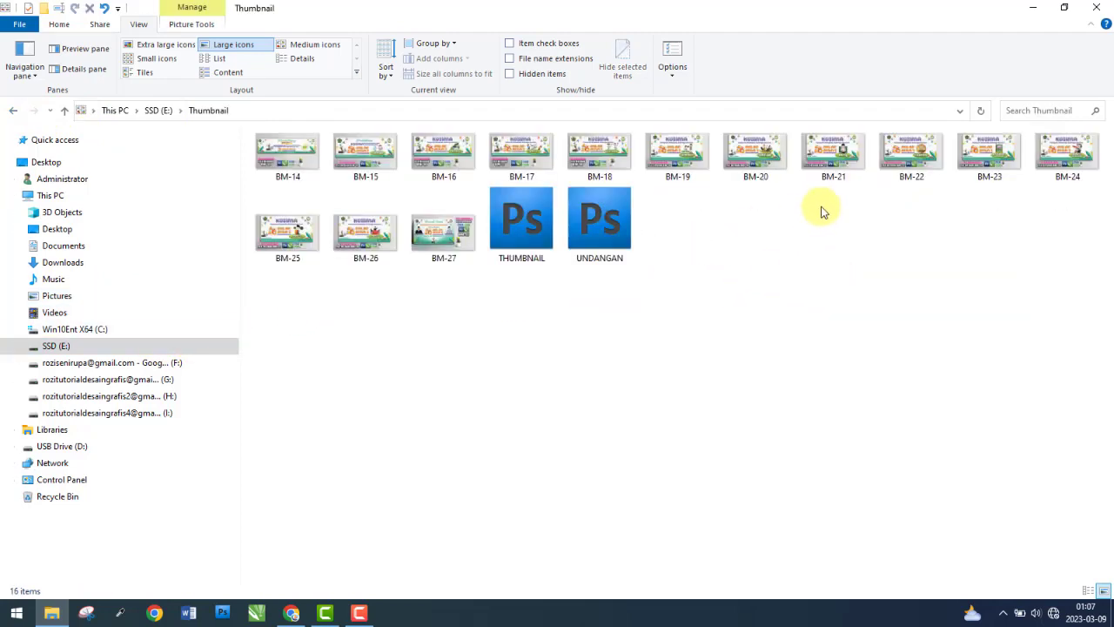
pyautogui.click(846, 156)
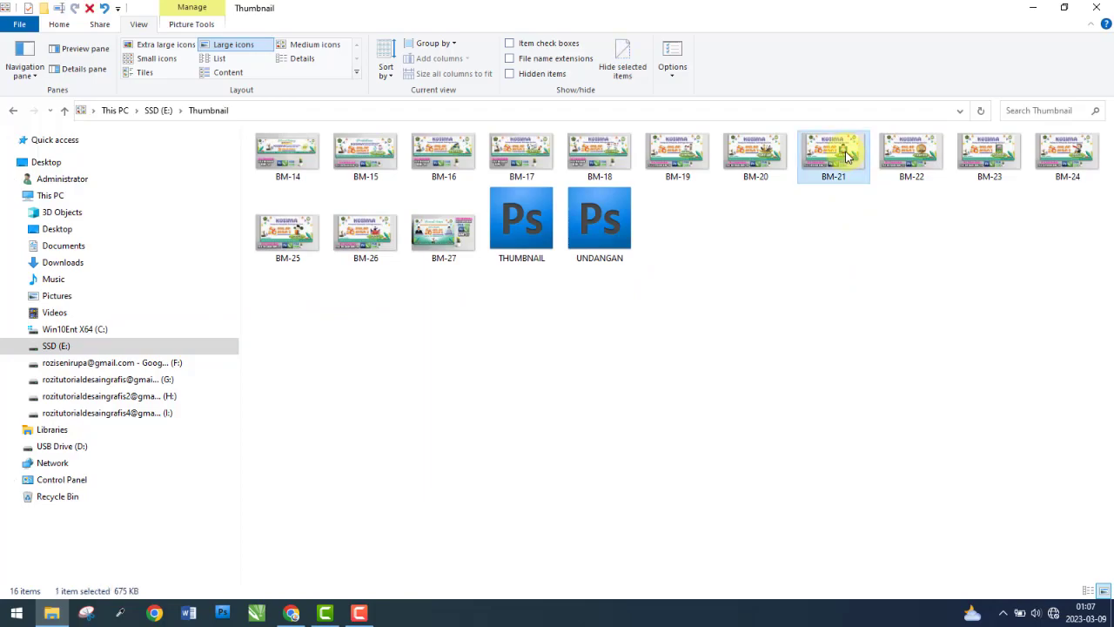
# - Open BM-21.jpg in Photos to view the KOSIMA MTQ banner preview
pyautogui.doubleClick(845, 156)
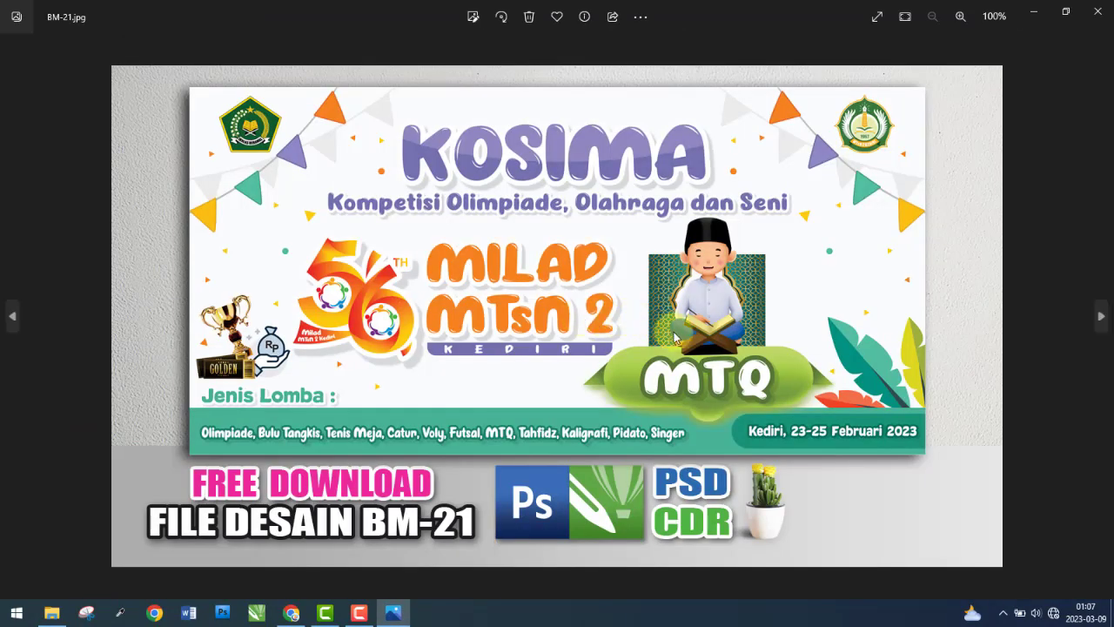